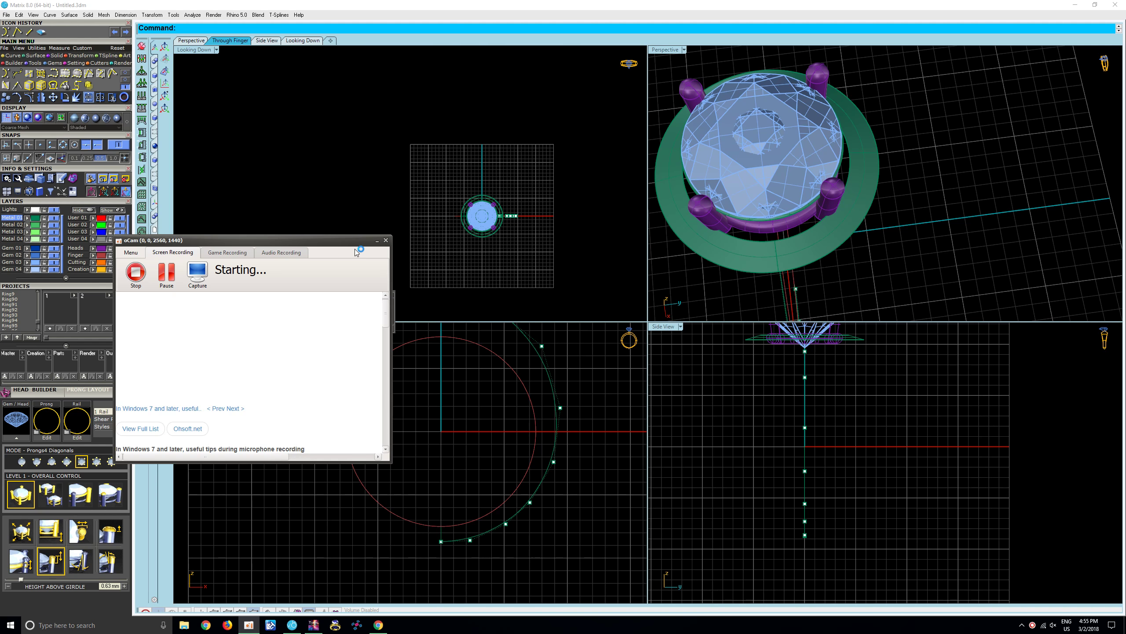
Step: Select every object and store the ring in project slot 1 and the Master slot
scroll(491, 454, "down", 4)
scroll(491, 455, "down", 2)
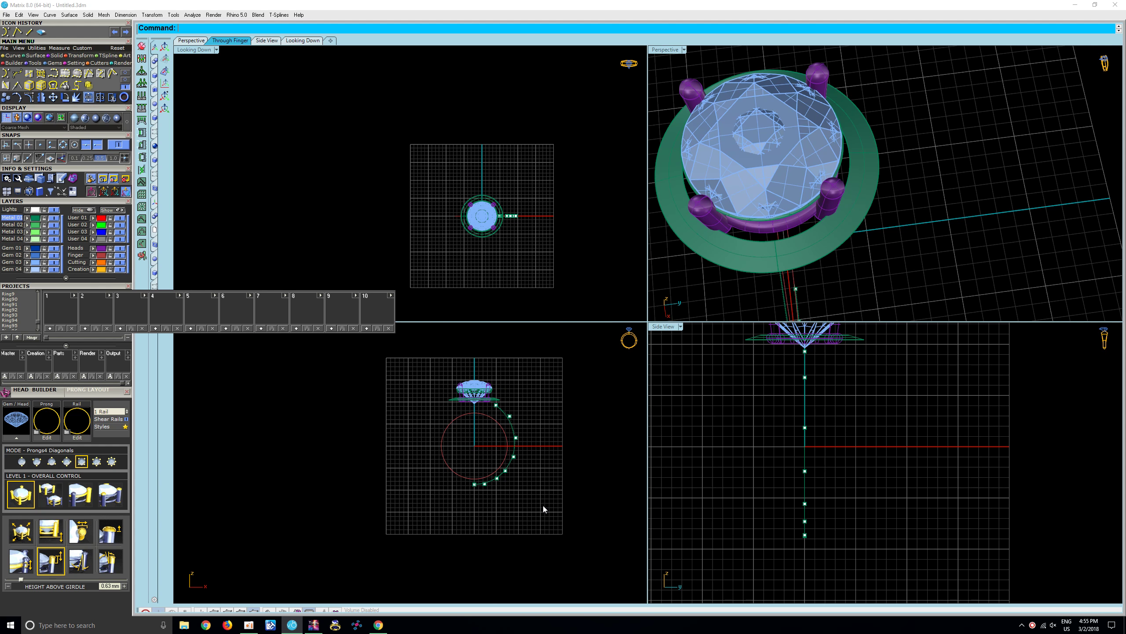
key("Escape")
key("ctrl+a")
left_click(50, 328)
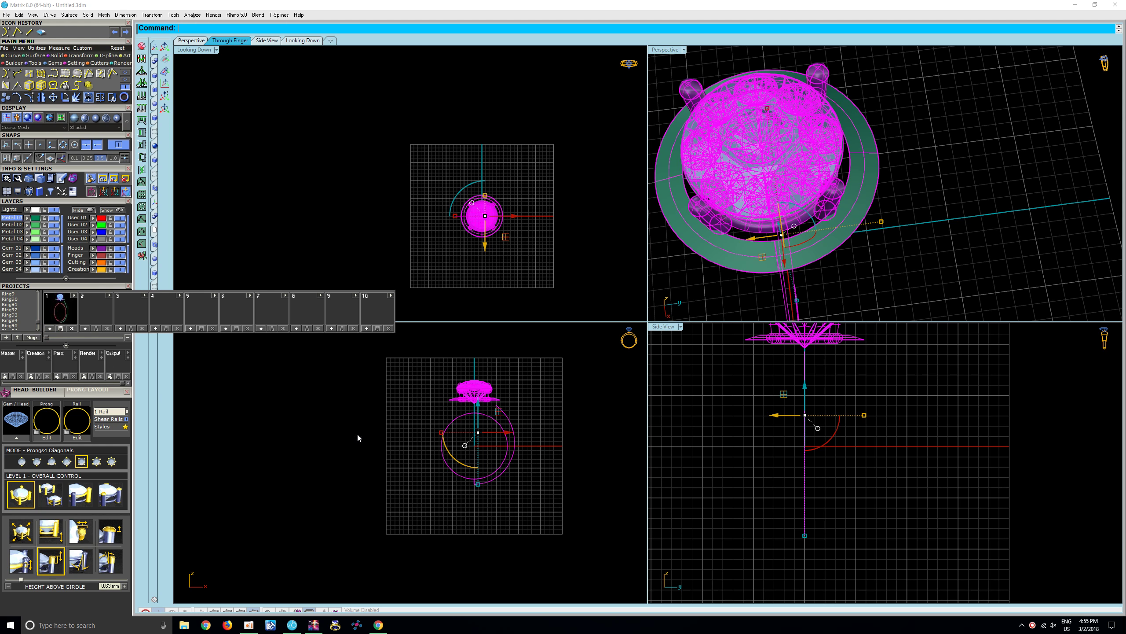
left_click(4, 376)
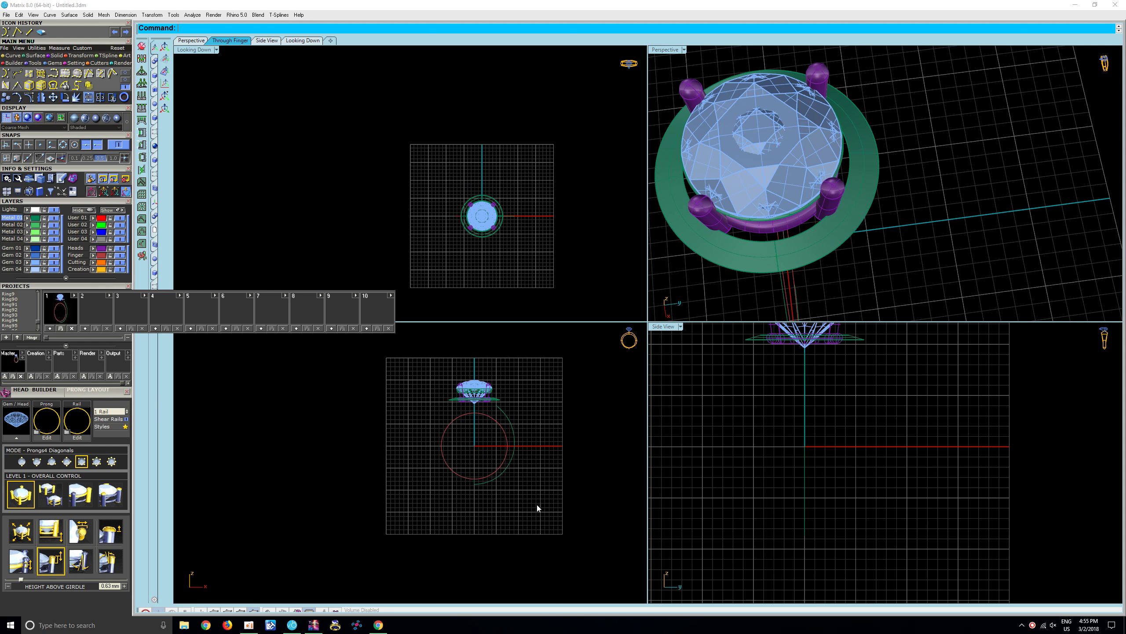
Step: Delete everything in the scene, then reload the ring from Ring14_Master
left_click_drag(541, 507, 422, 371)
key("Delete")
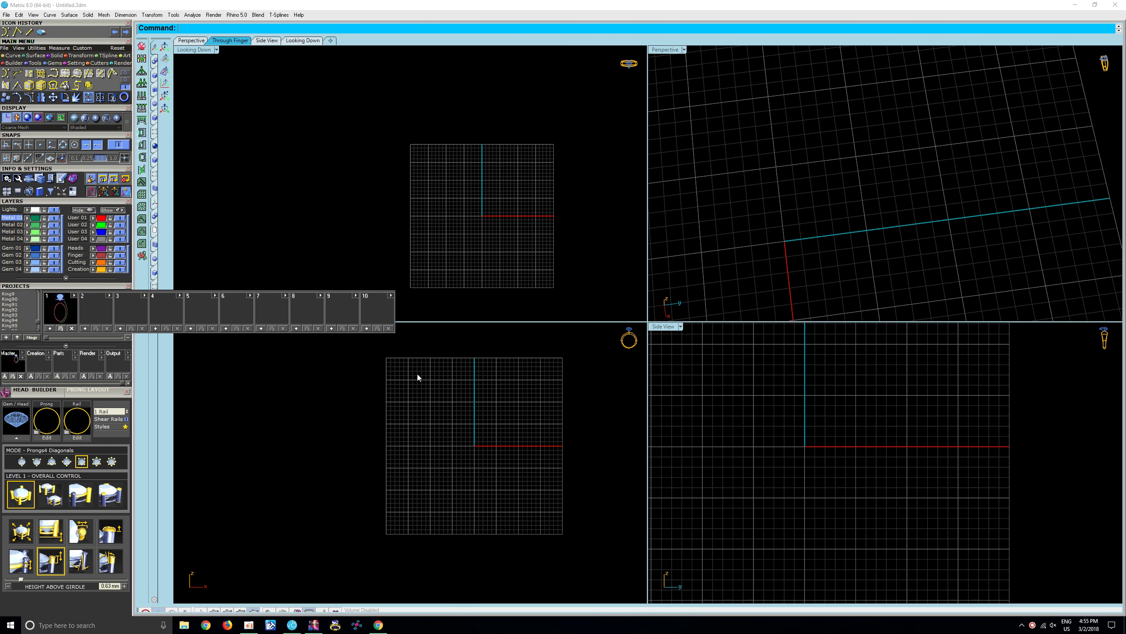
left_click(19, 357)
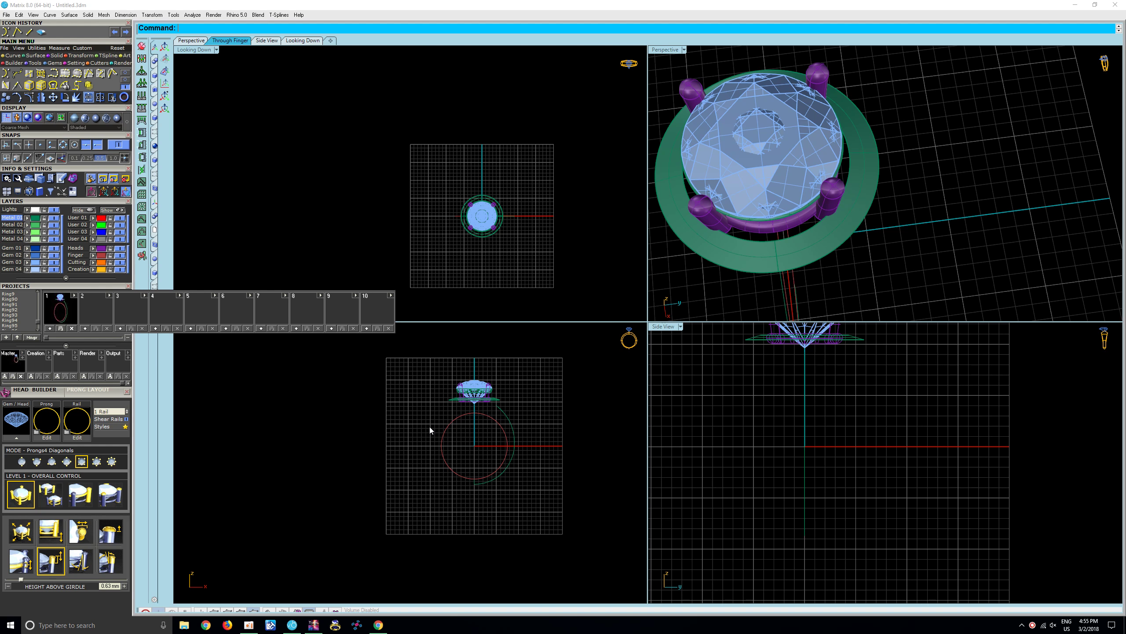
scroll(493, 249, "up", 5)
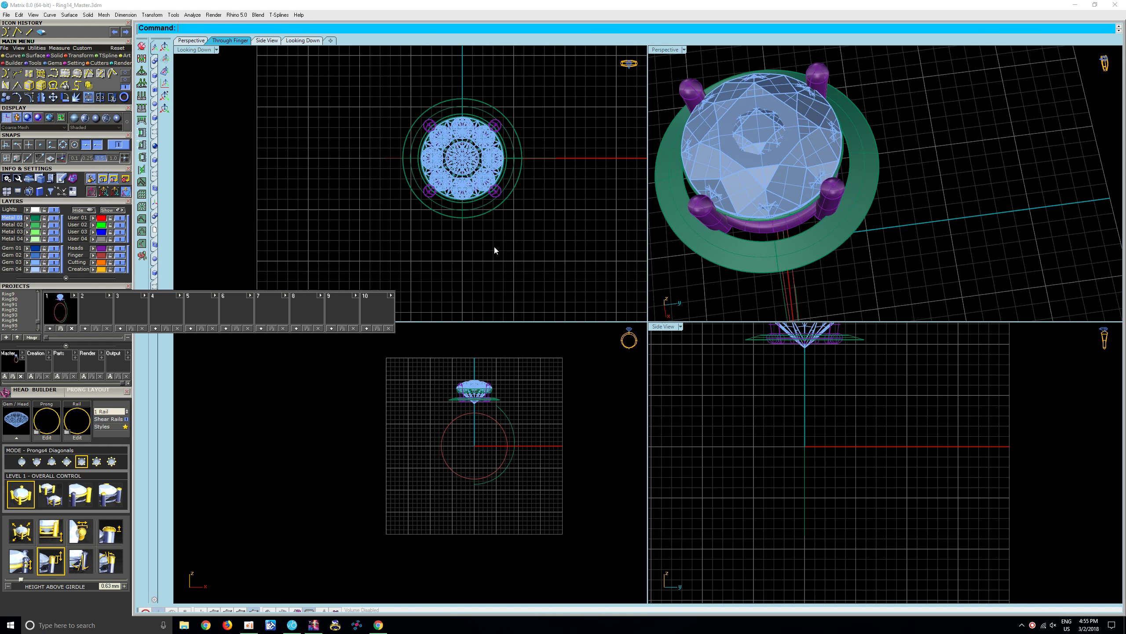
Step: Frame the ring in the views and create a second master slot, Master 2
scroll(494, 245, "down", 5)
right_click_drag(489, 243, 422, 224)
scroll(481, 432, "down", 4)
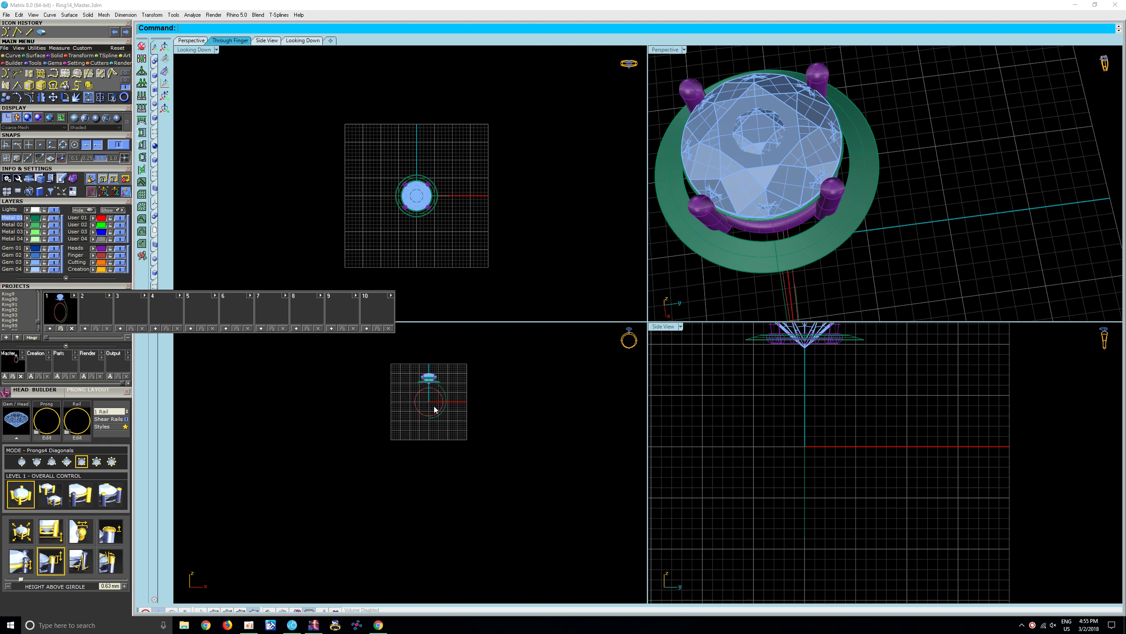
scroll(443, 408, "up", 5)
scroll(653, 257, "down", 5)
right_click_drag(653, 257, 788, 214)
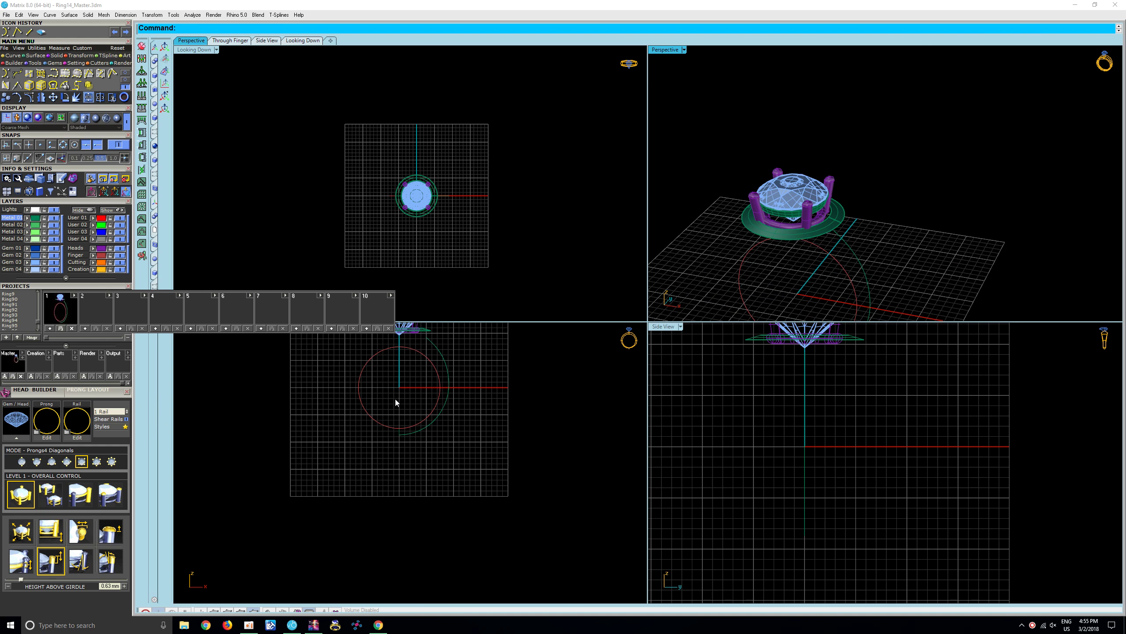
scroll(414, 389, "up", 2)
right_click_drag(414, 389, 428, 478)
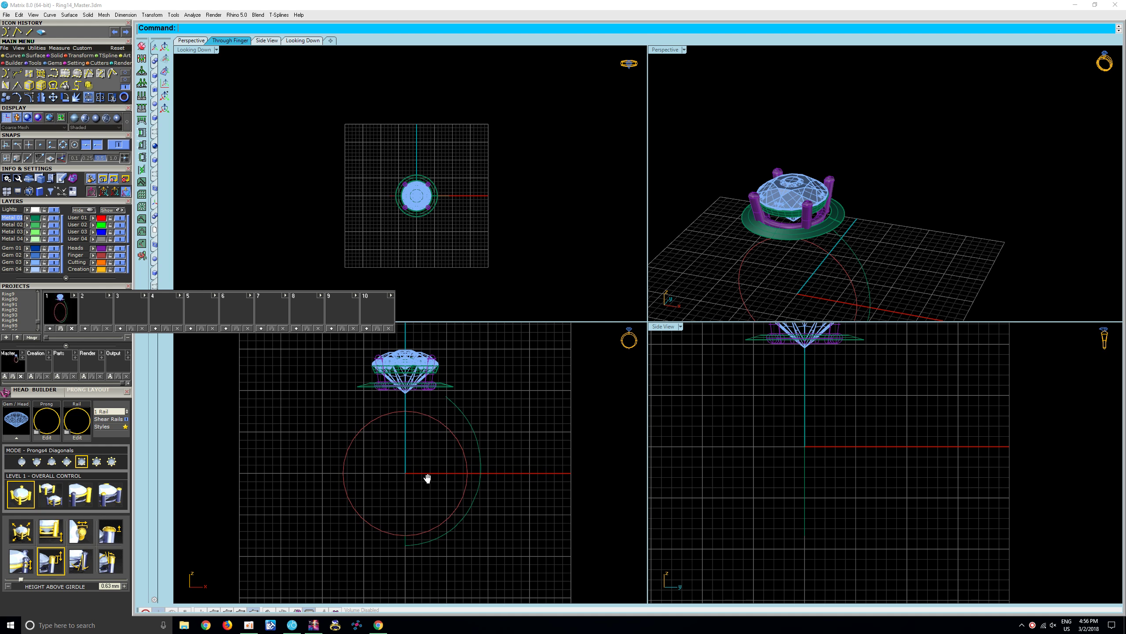
left_click(22, 357)
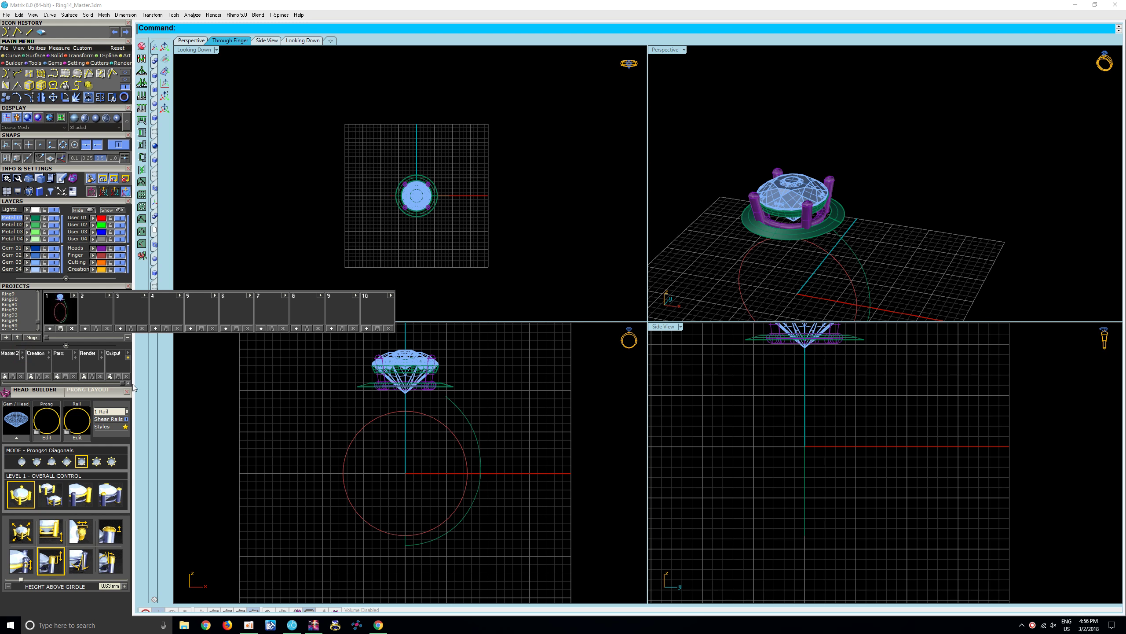
left_click(128, 382)
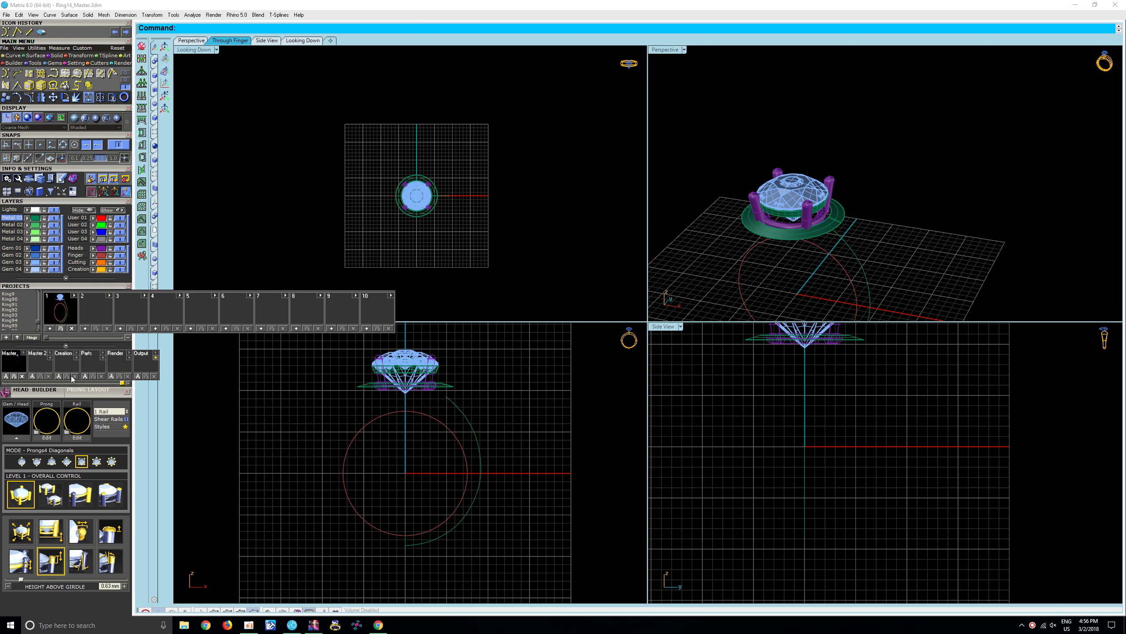
Step: Store the whole head and band in Master 2, then delete all the ring geometry
scroll(435, 465, "down", 1)
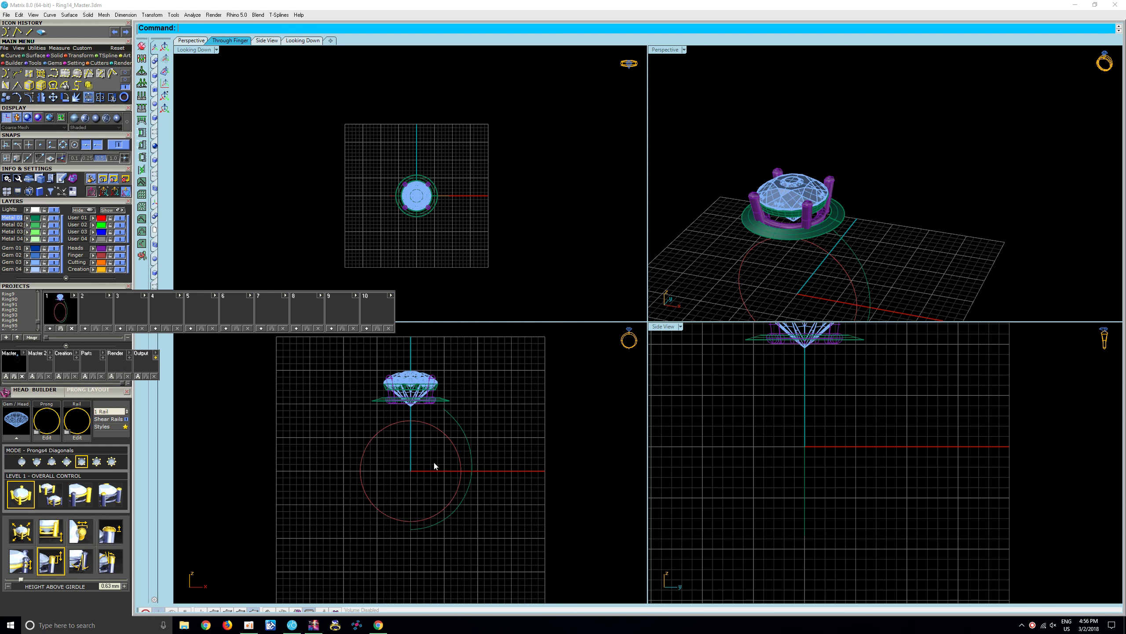
left_click_drag(527, 532, 312, 339)
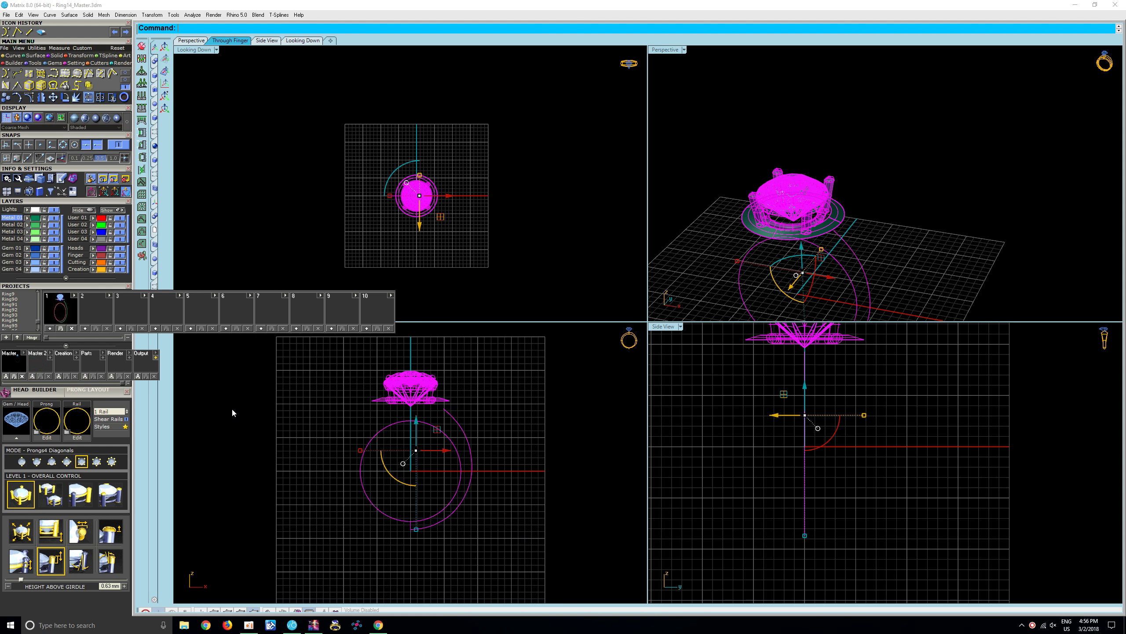
left_click(32, 376)
scroll(338, 430, "down", 3)
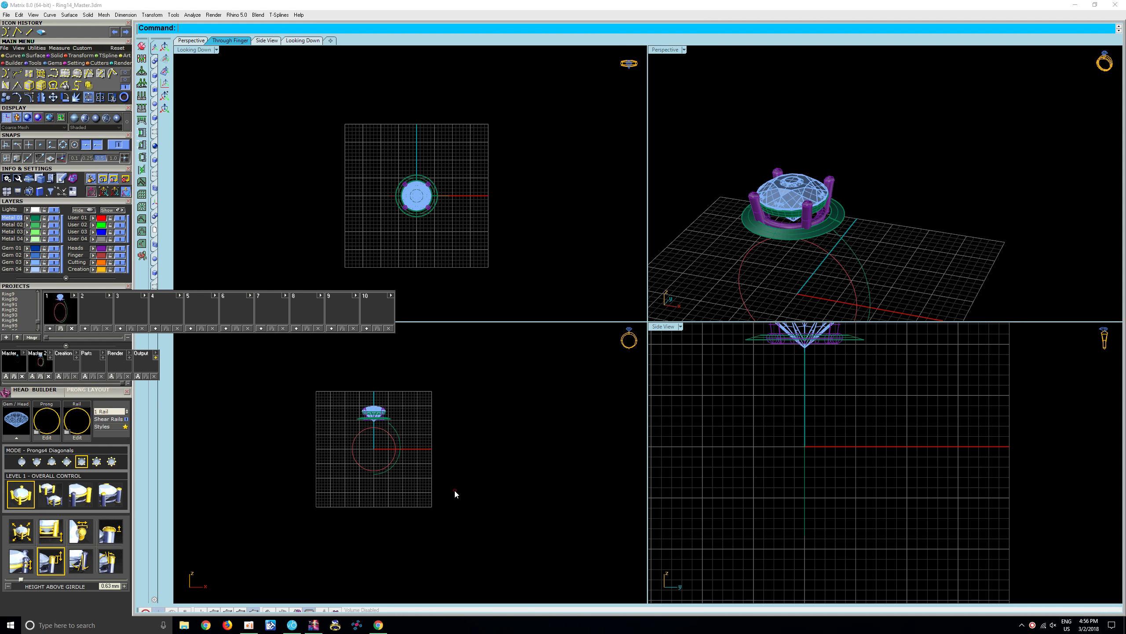
right_click_drag(350, 408, 416, 390)
key("Delete")
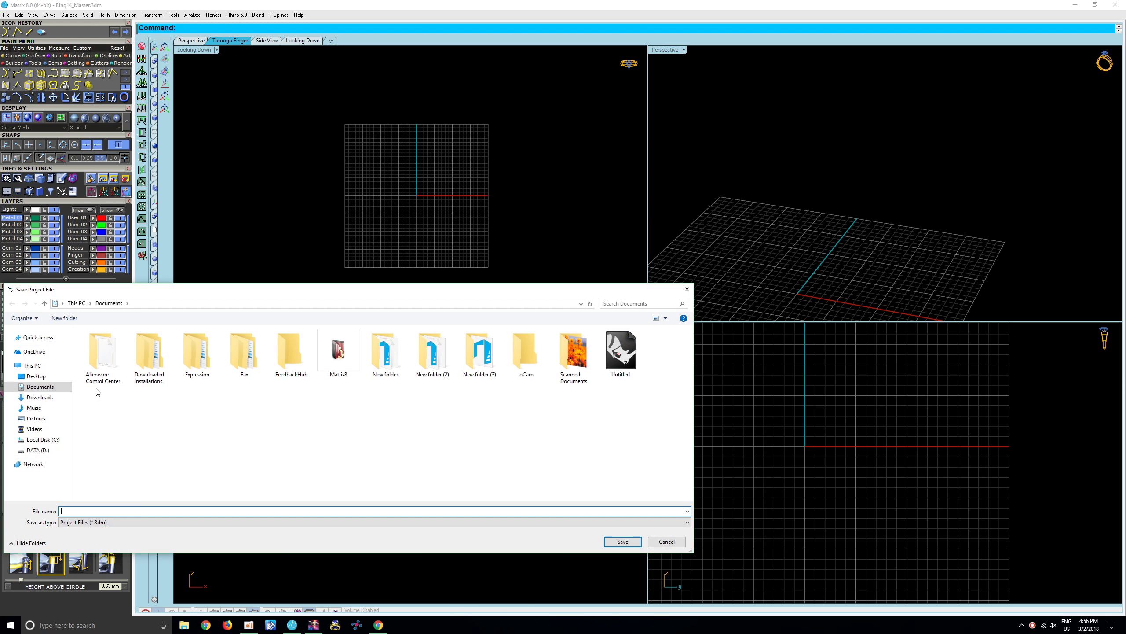
Step: Cancel saving, delete the original Master slot, add Master 3, and load Ring14_Master_2
left_click(688, 293)
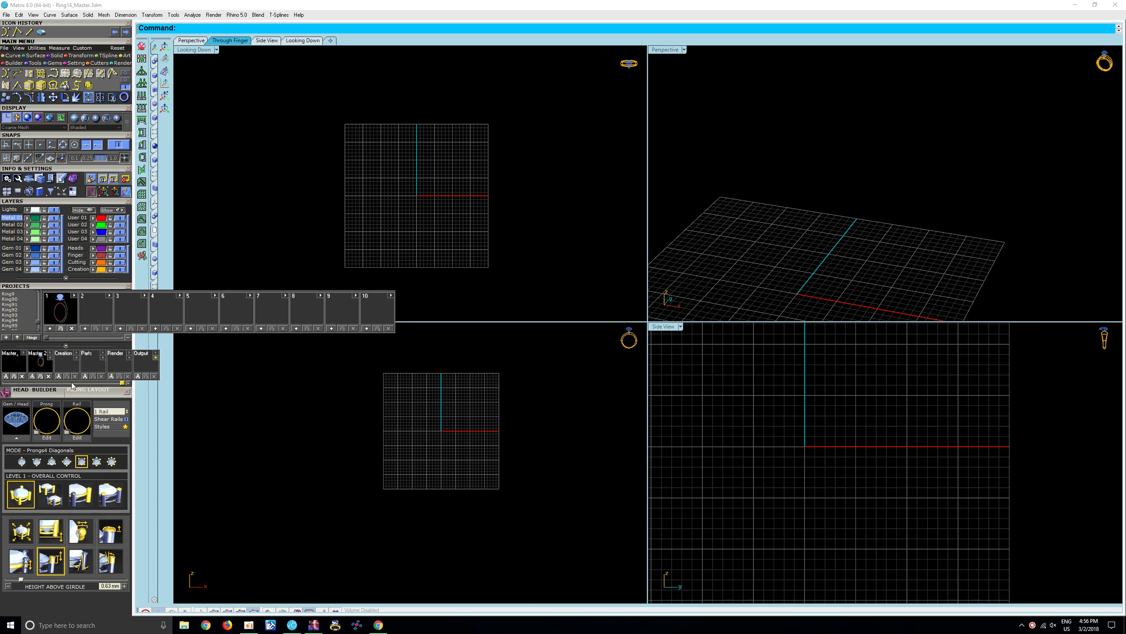
left_click(22, 376)
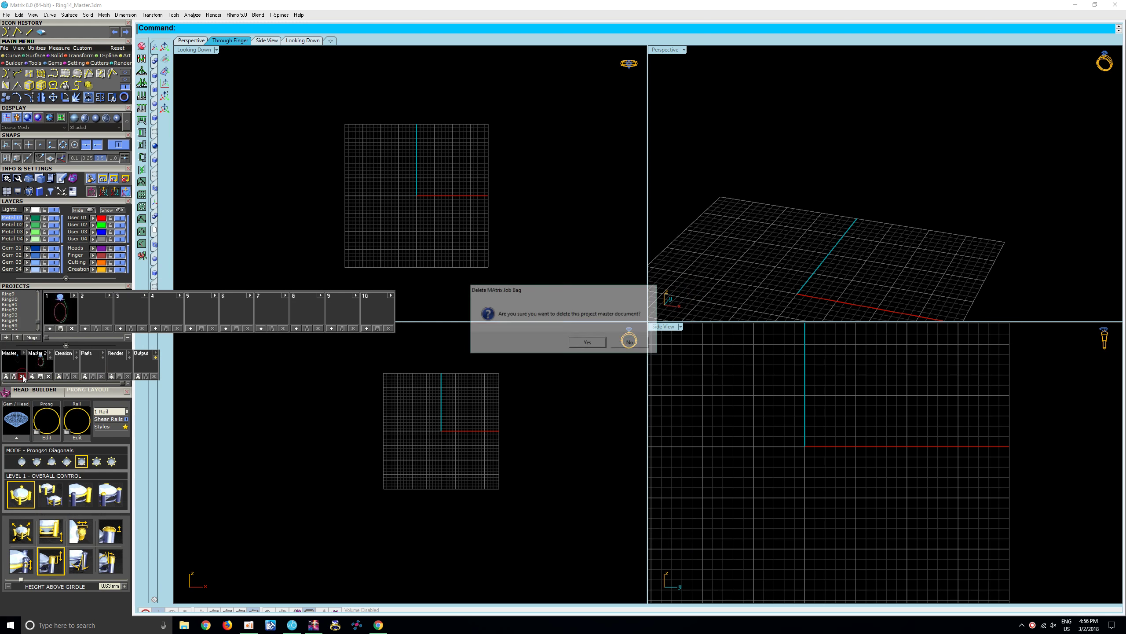
left_click(598, 345)
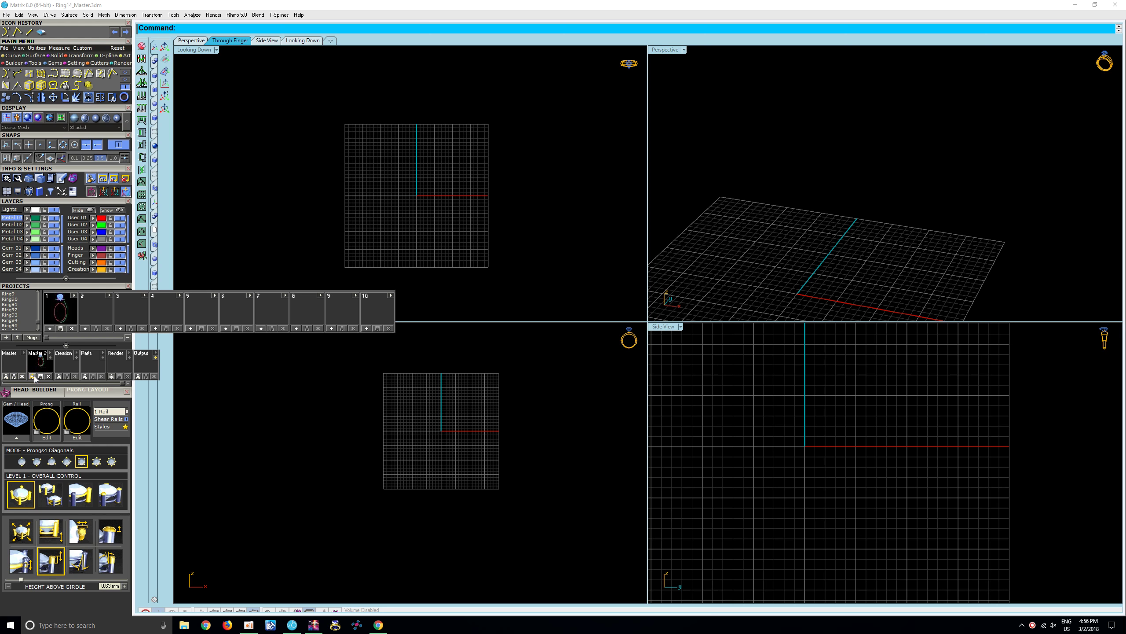
left_click(50, 357)
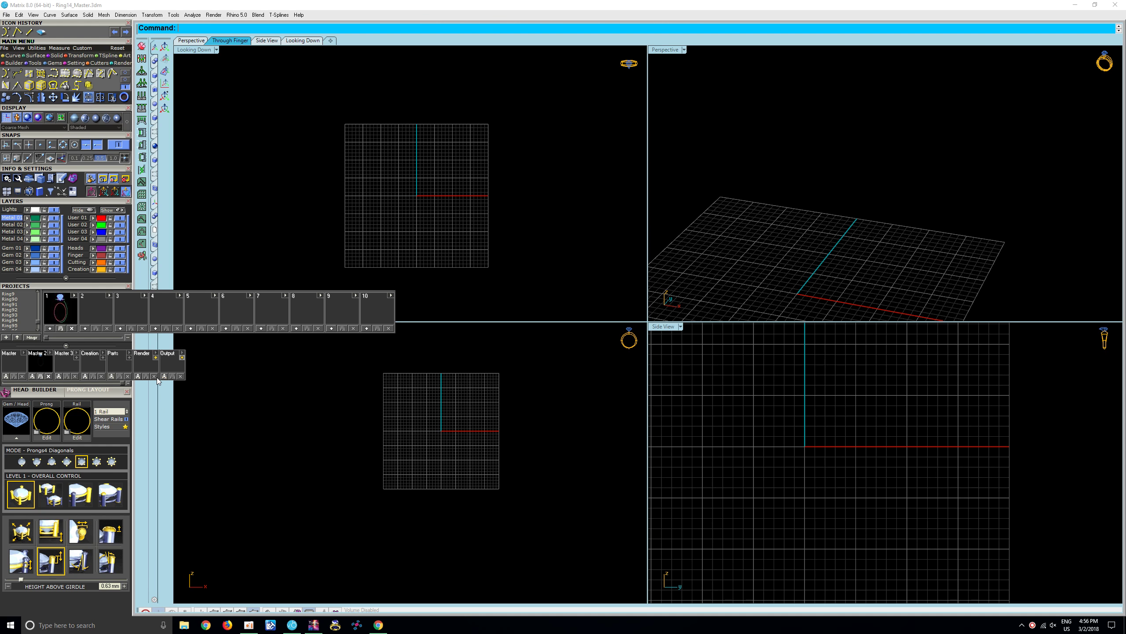
left_click(50, 354)
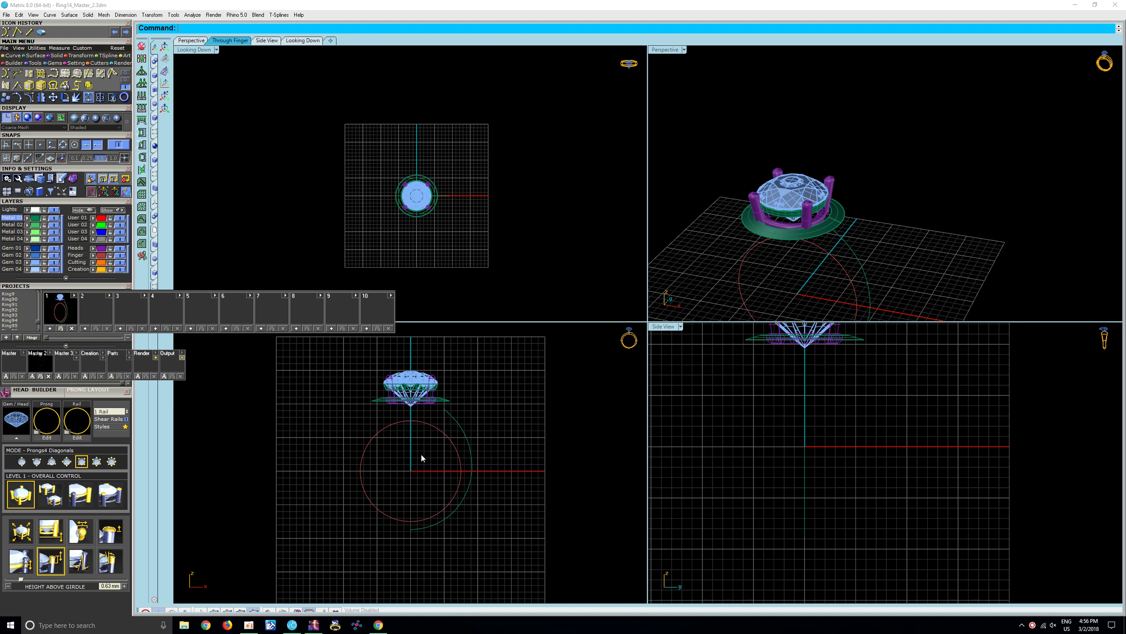
scroll(422, 456, "up", 1)
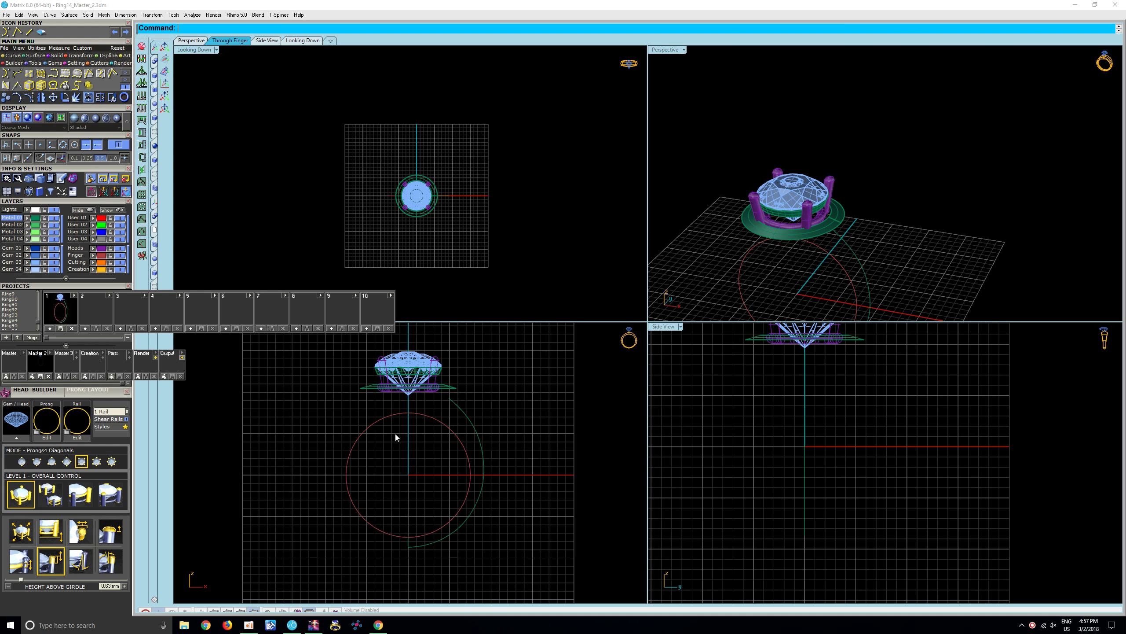
Step: Recentre the views, collapse the Projects panel, and select the ring's outer profile curve
scroll(437, 221, "up", 3)
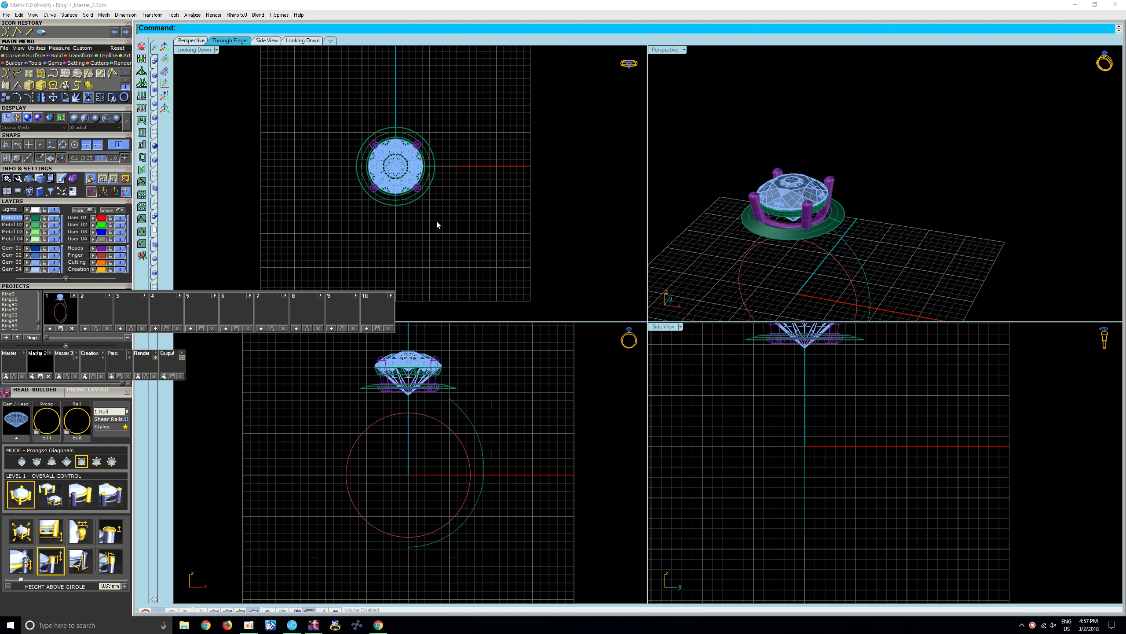
right_click_drag(429, 213, 494, 235)
scroll(473, 440, "up", 1)
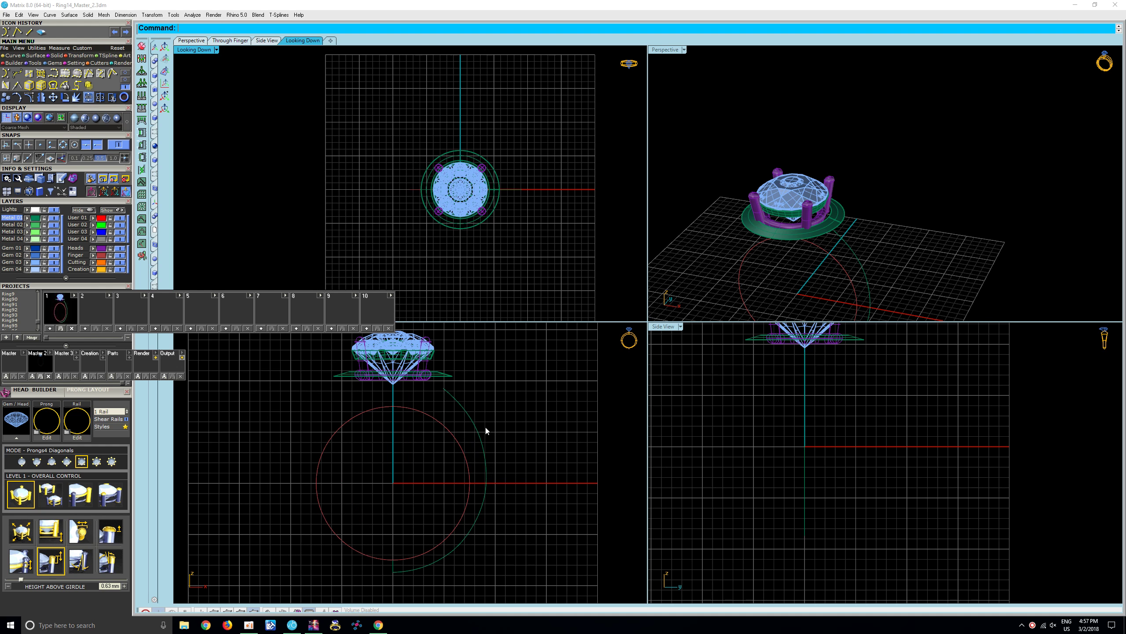
scroll(485, 426, "up", 1)
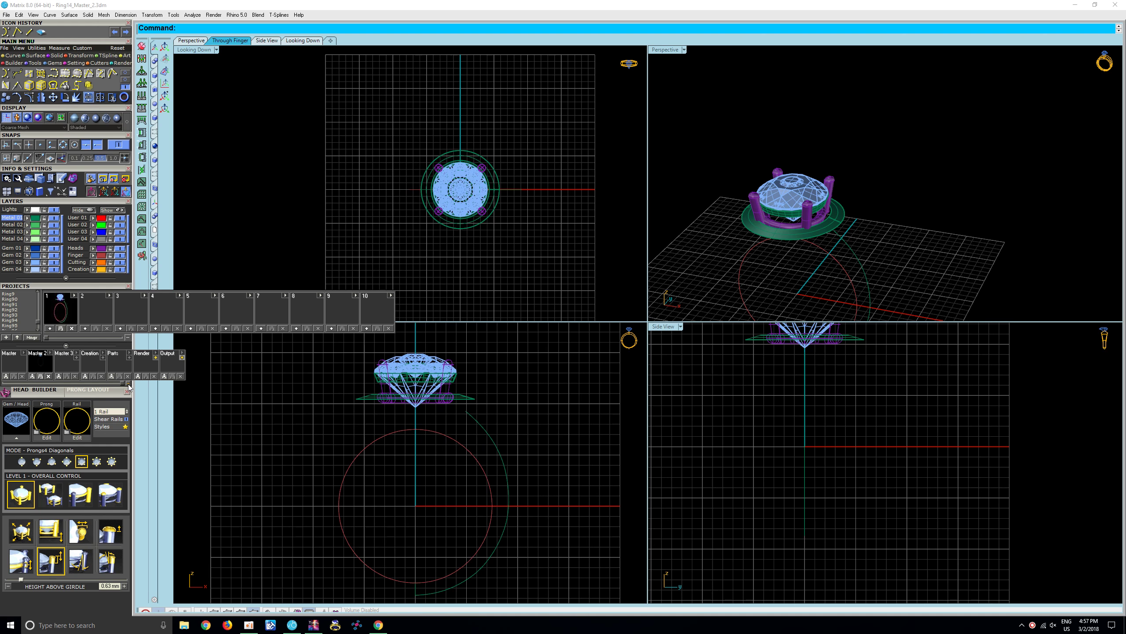
left_click(128, 337)
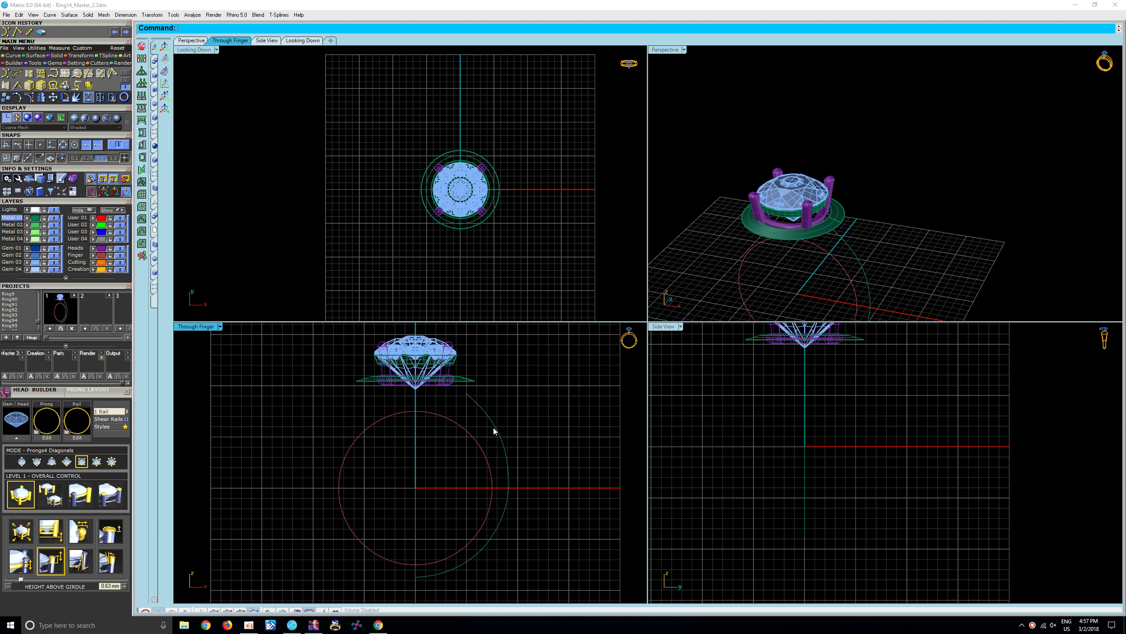
scroll(483, 432, "down", 3)
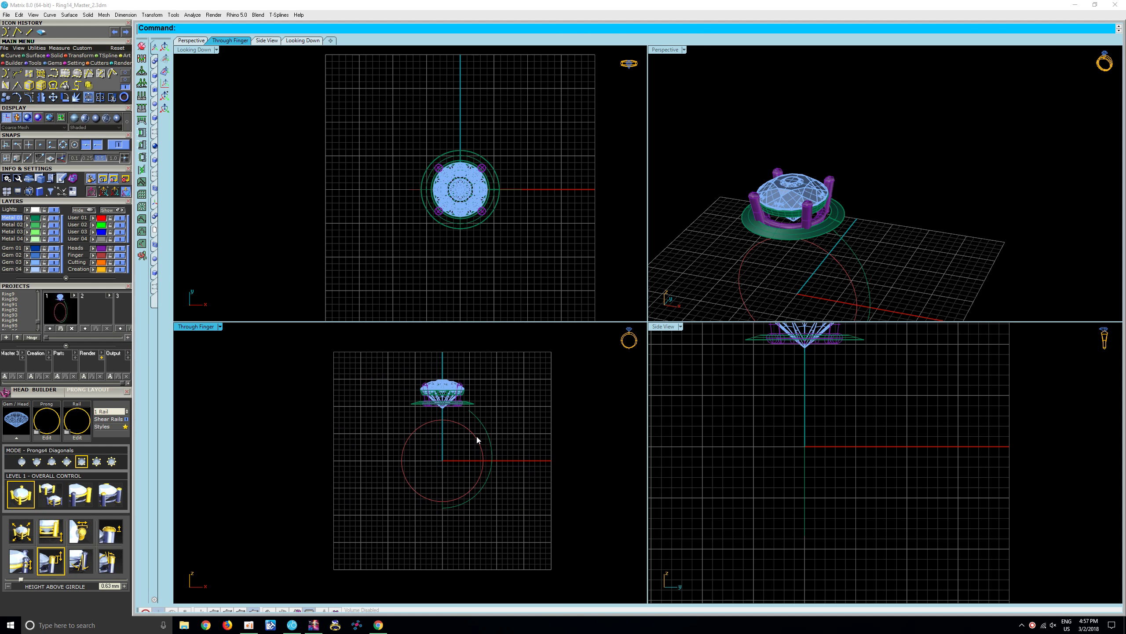
left_click(485, 428)
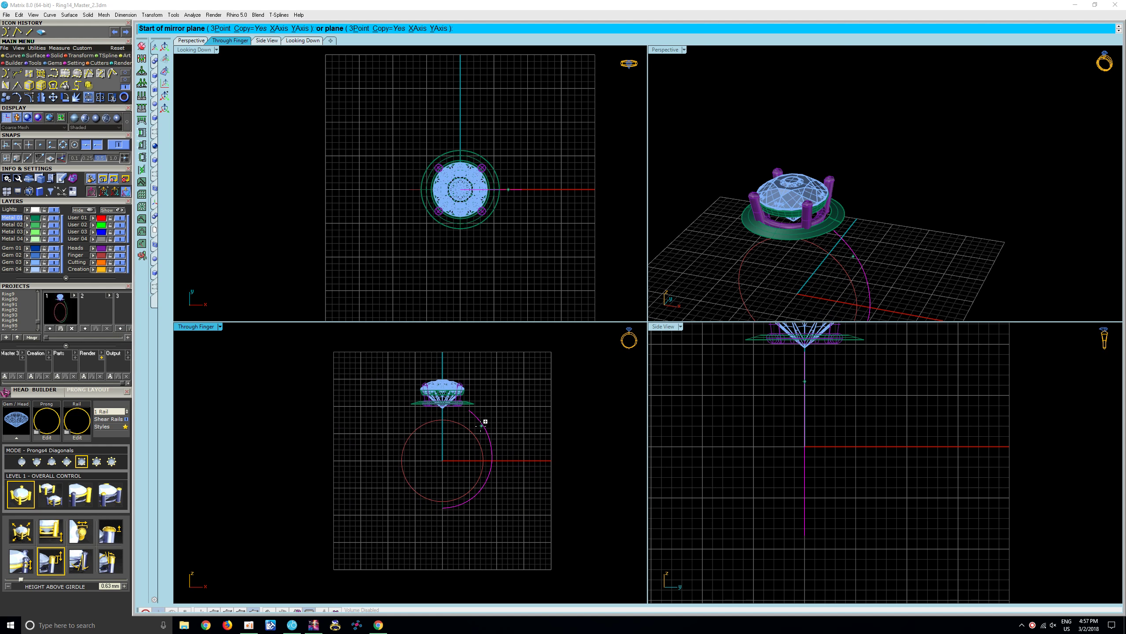
Step: Mirror the curve across the ring centre's vertical axis with Copy=Yes, then pick the outer curve
type("mirror")
key("Return")
left_click(442, 461)
left_click(458, 380)
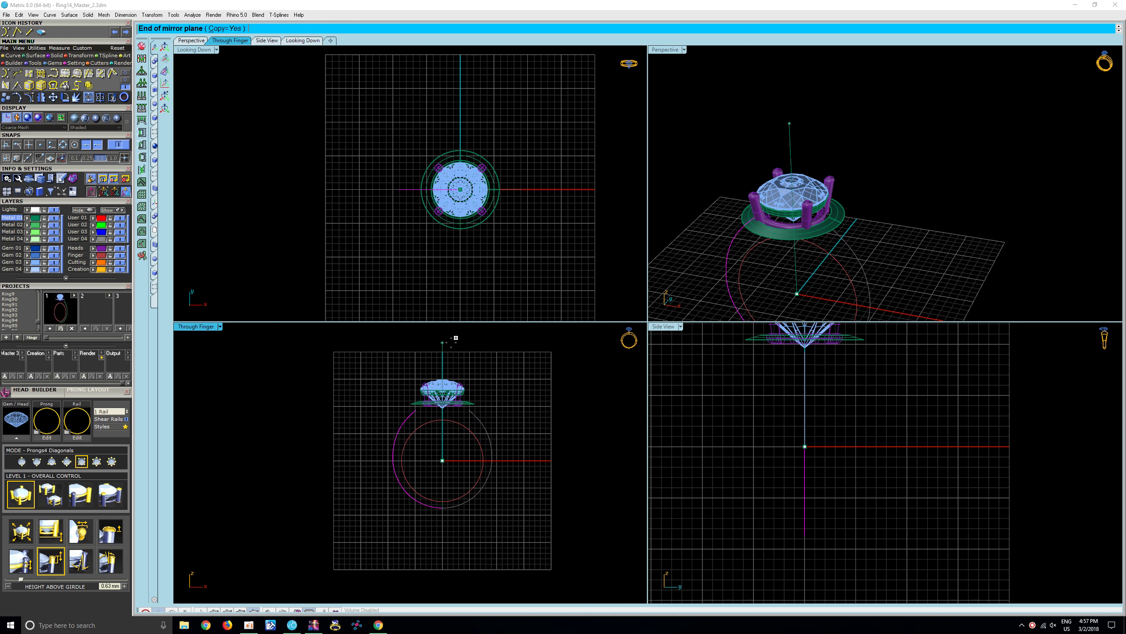
key("Escape")
scroll(449, 433, "up", 2)
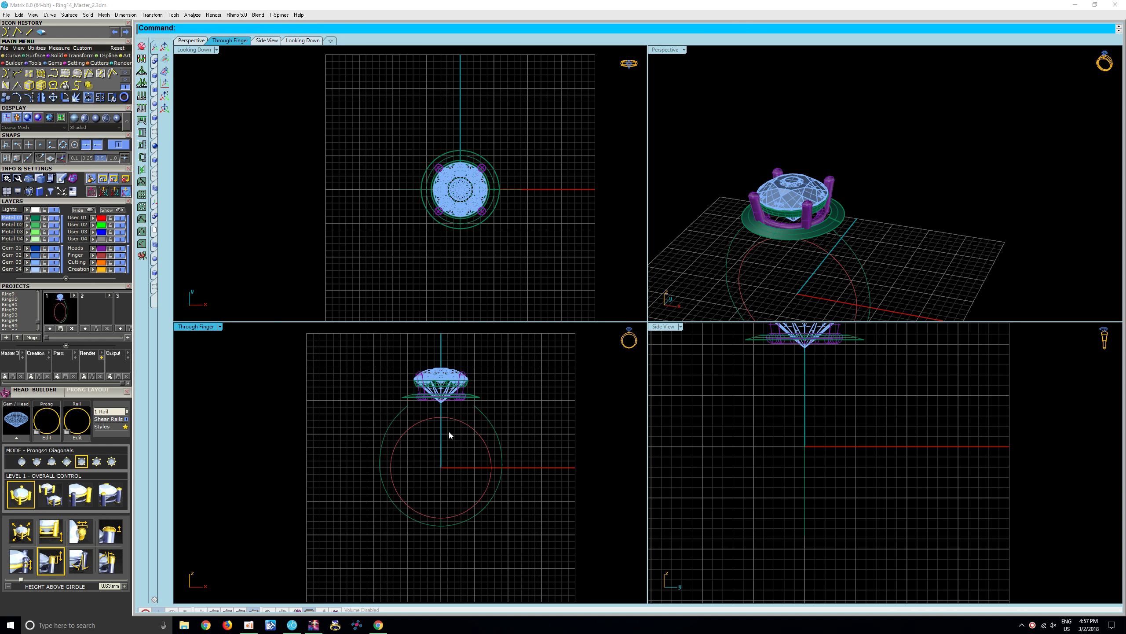
left_click(488, 423)
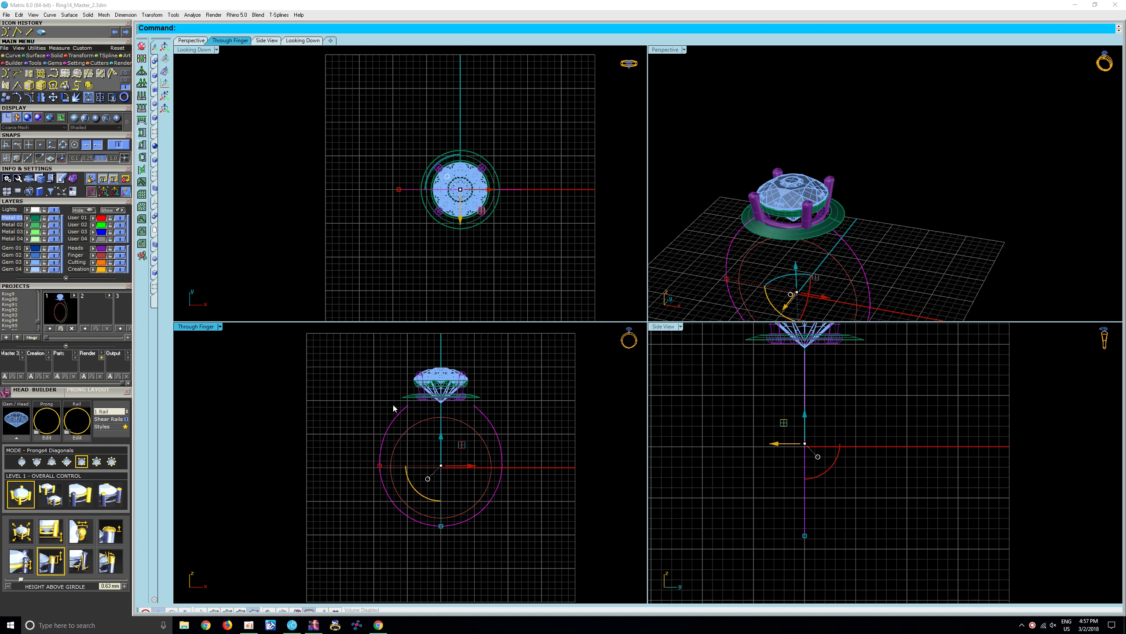
Step: Hide the gem head and bridge the shank's top gap with an adjustable curve blend
left_click(84, 211)
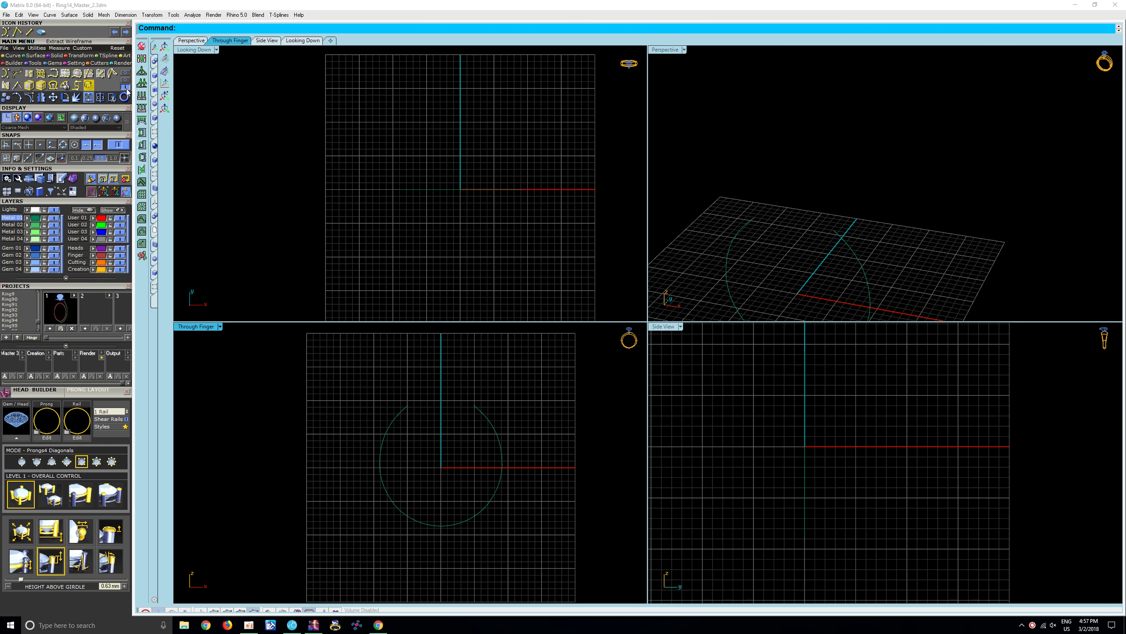
left_click(126, 72)
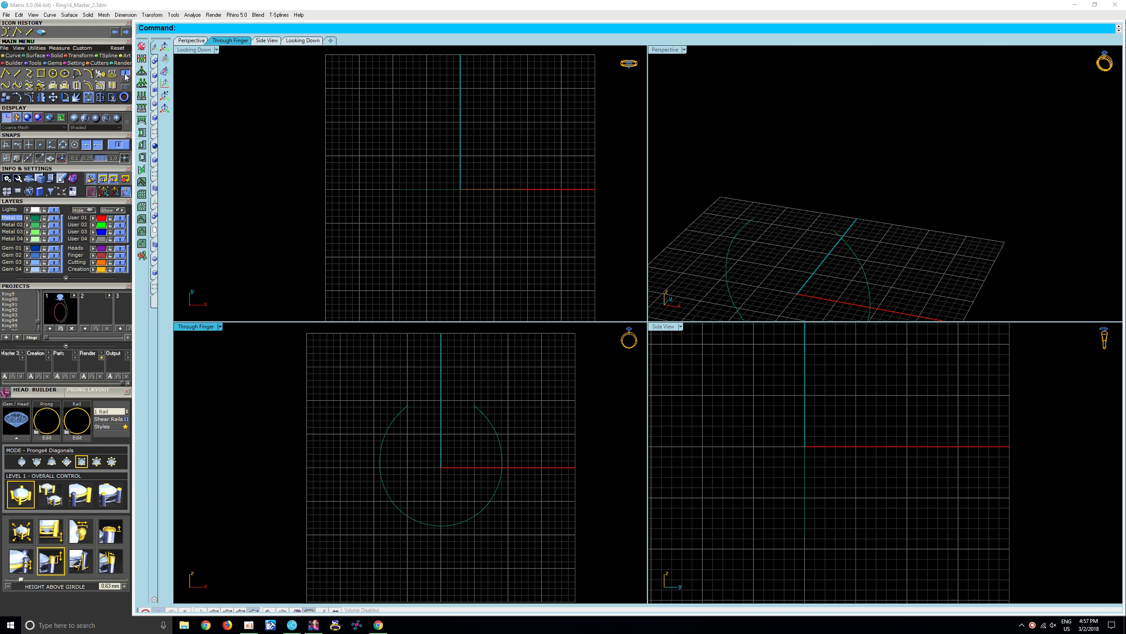
left_click(15, 86)
left_click(401, 408)
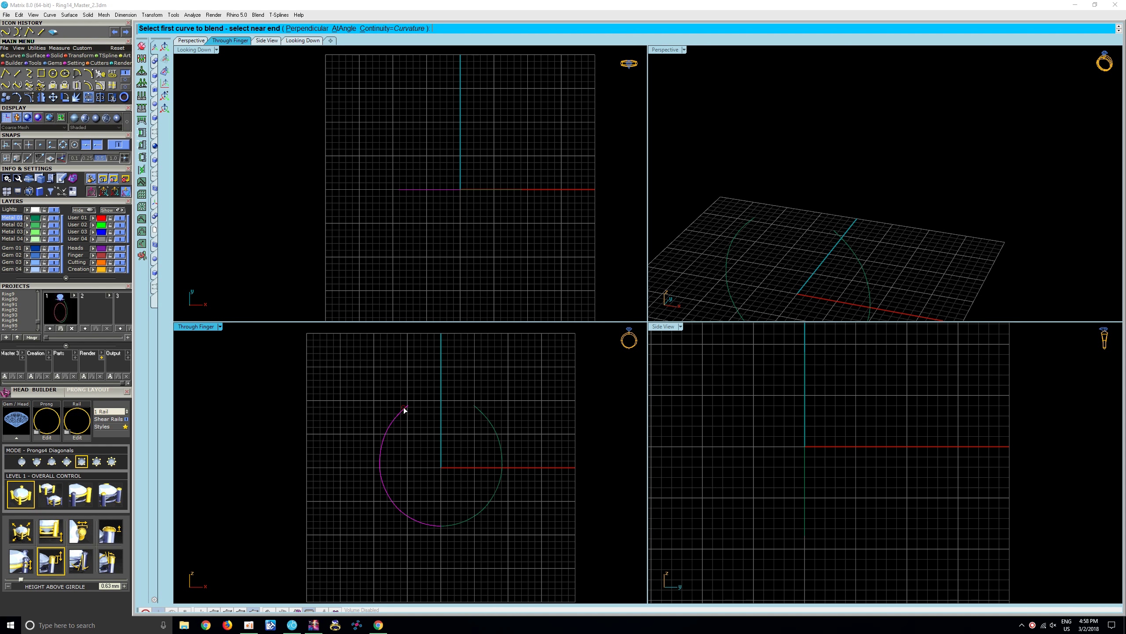
left_click(475, 405)
Step: Show the blend curve's control points and move the top two points vertically
scroll(471, 383, "down", 3)
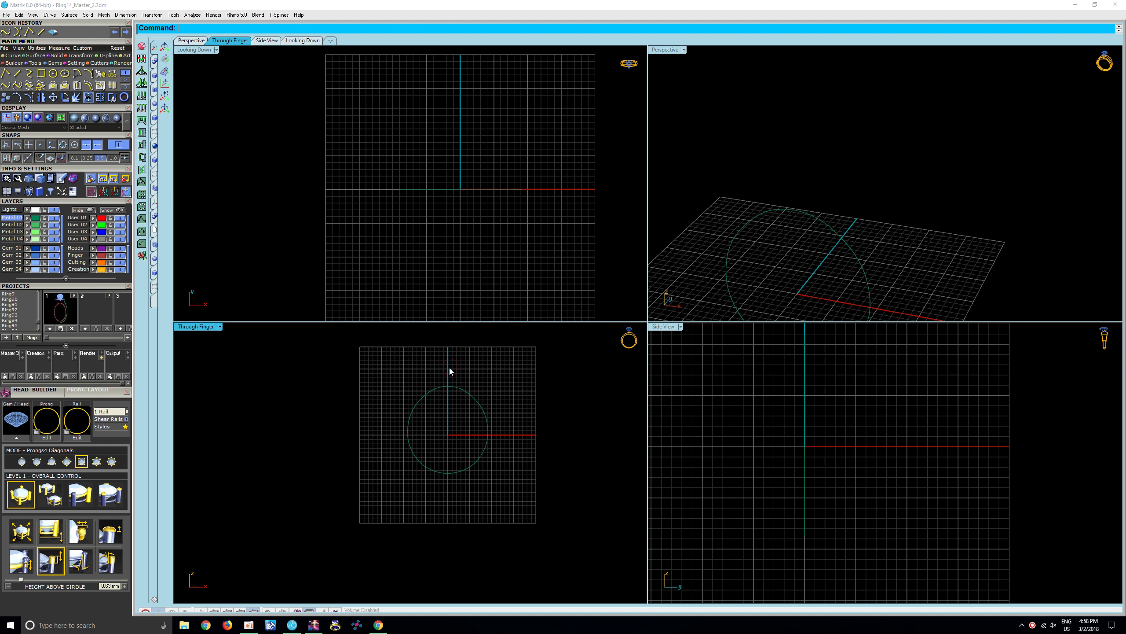
left_click_drag(371, 360, 512, 512)
left_click(506, 437)
left_click(448, 387)
key("F10")
scroll(449, 387, "up", 3)
scroll(448, 387, "up", 2)
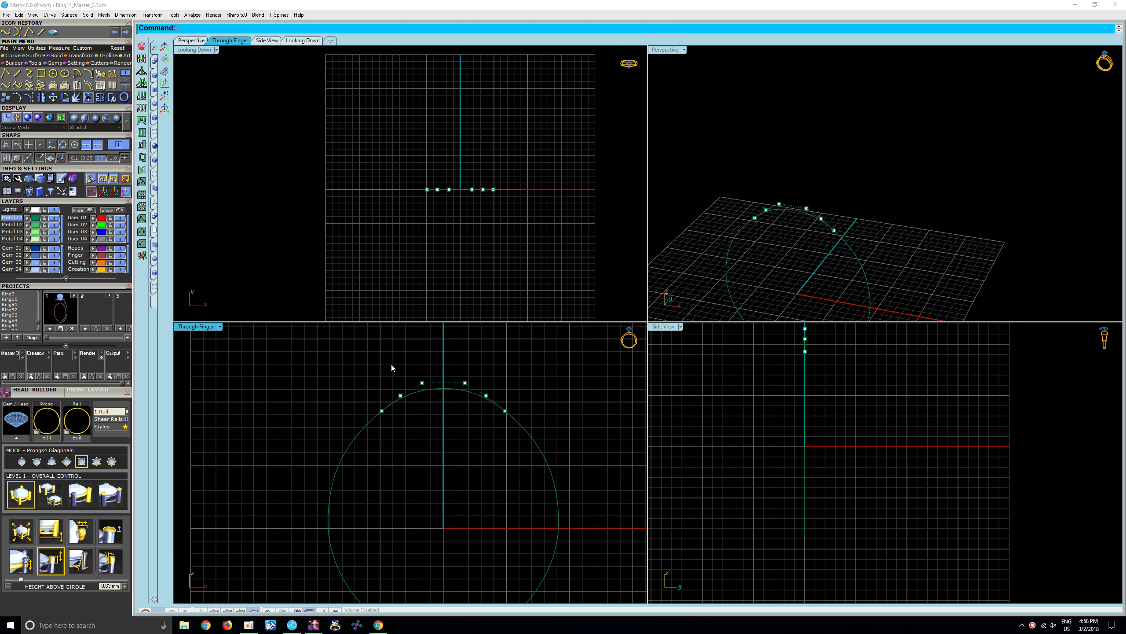
left_click_drag(390, 363, 486, 402)
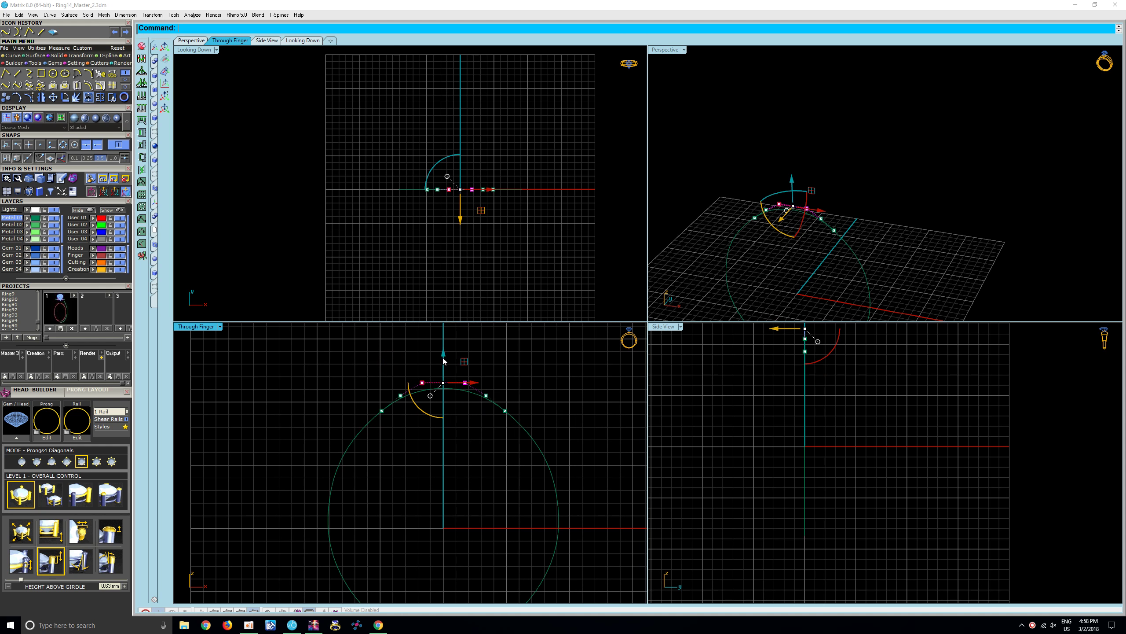
left_click_drag(442, 360, 441, 364)
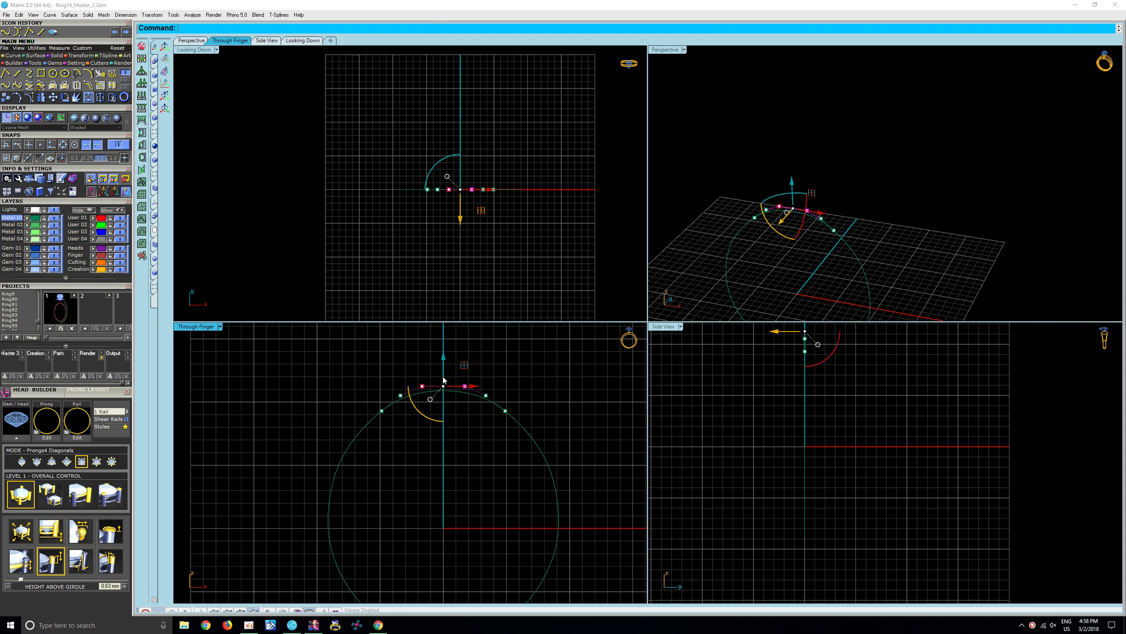
Step: Reselect the top control points and nudge them slightly downward with Alt+Down
left_click(456, 428)
scroll(457, 416, "up", 3)
left_click_drag(327, 389, 502, 456)
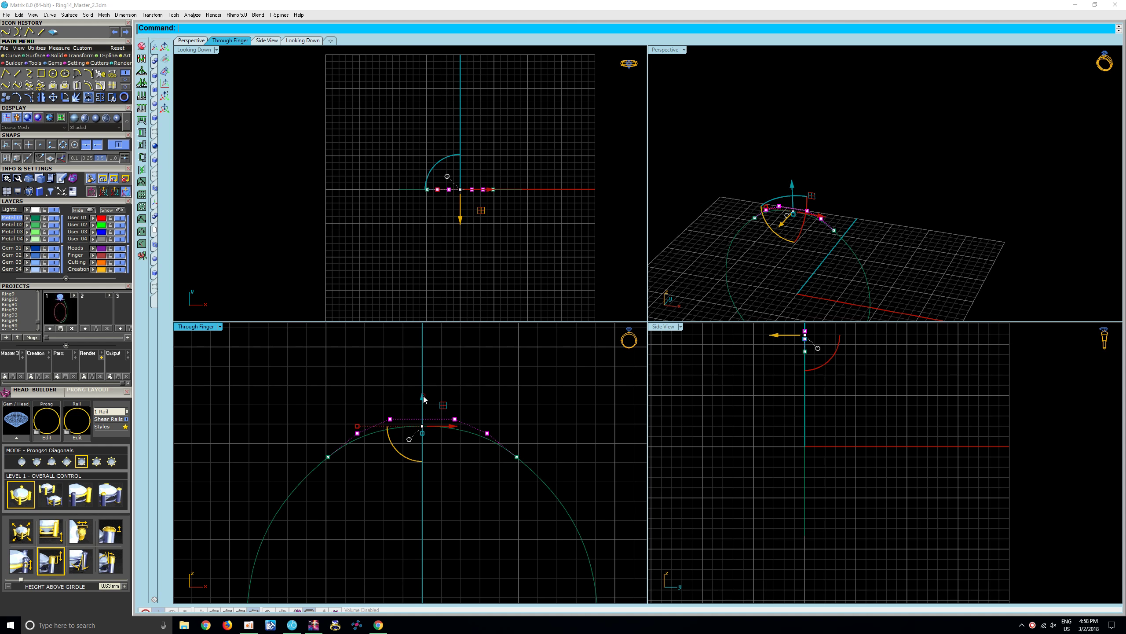
key("alt+Down")
scroll(438, 397, "down", 4)
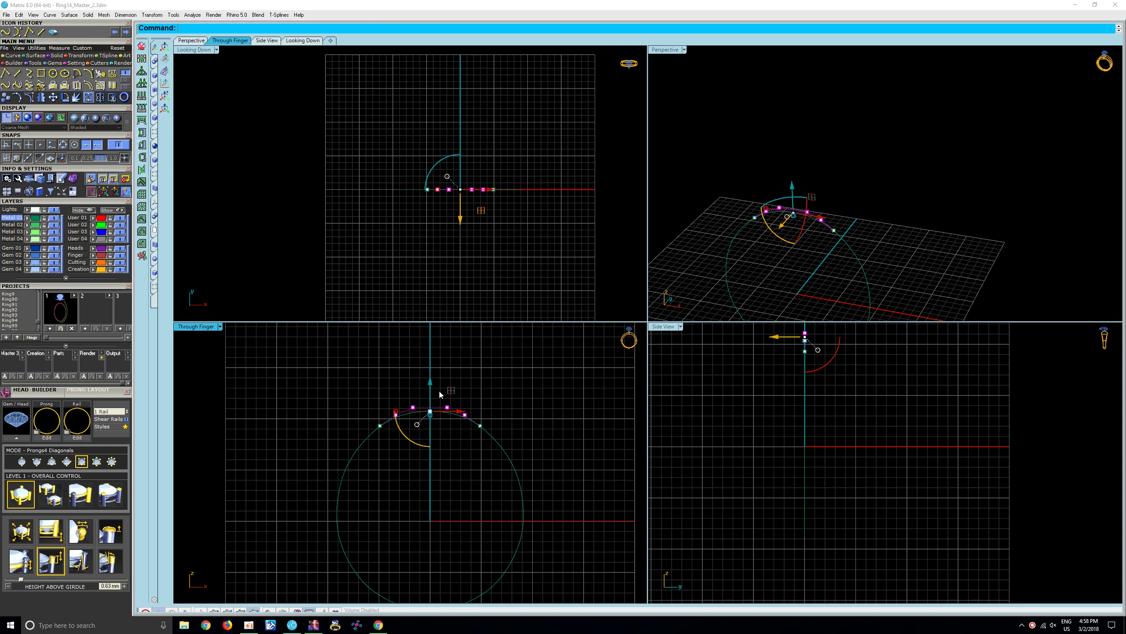
scroll(439, 396, "up", 3)
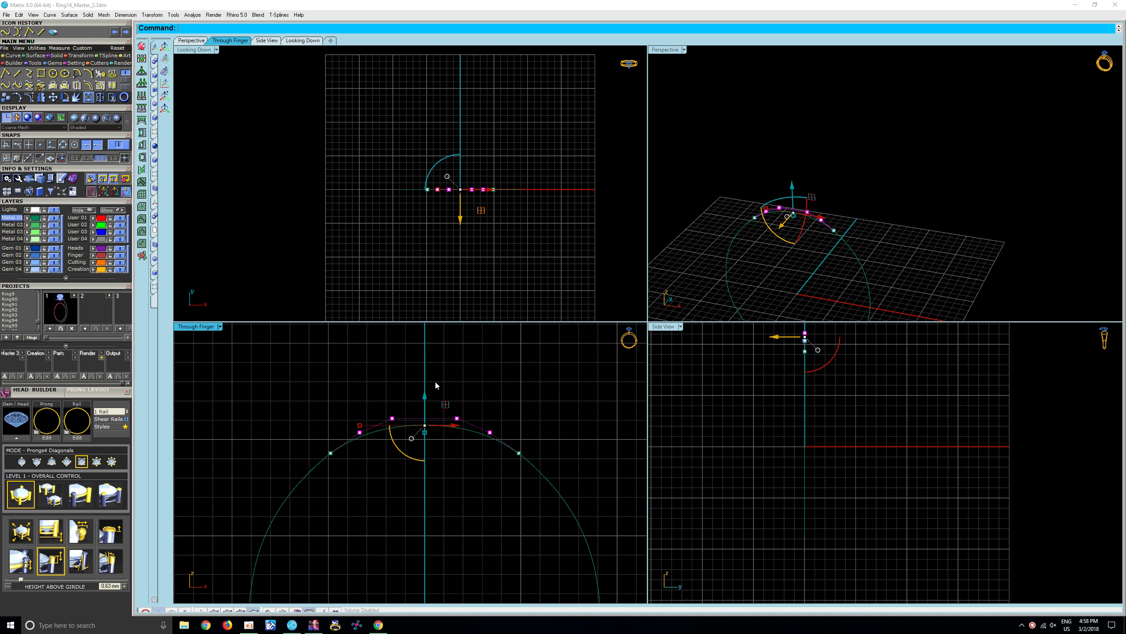
left_click(435, 381)
right_click_drag(434, 386, 425, 361)
left_click_drag(322, 360, 494, 424)
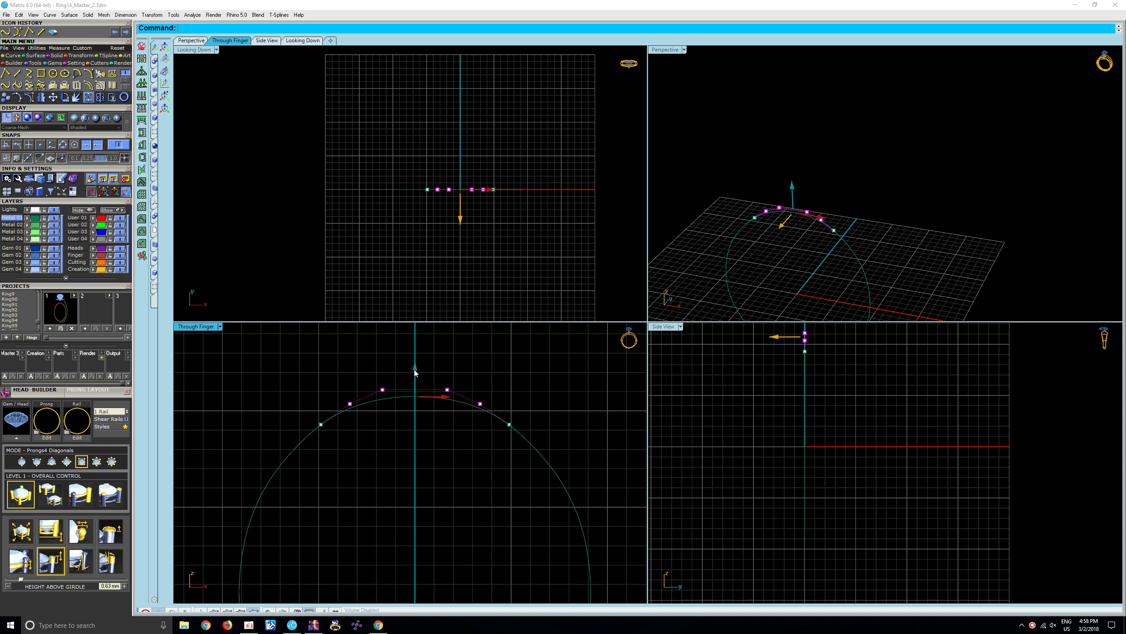
scroll(433, 391, "down", 4)
Step: Hide the band curve's control points and select the whole curve, centring the top view
left_click(453, 437)
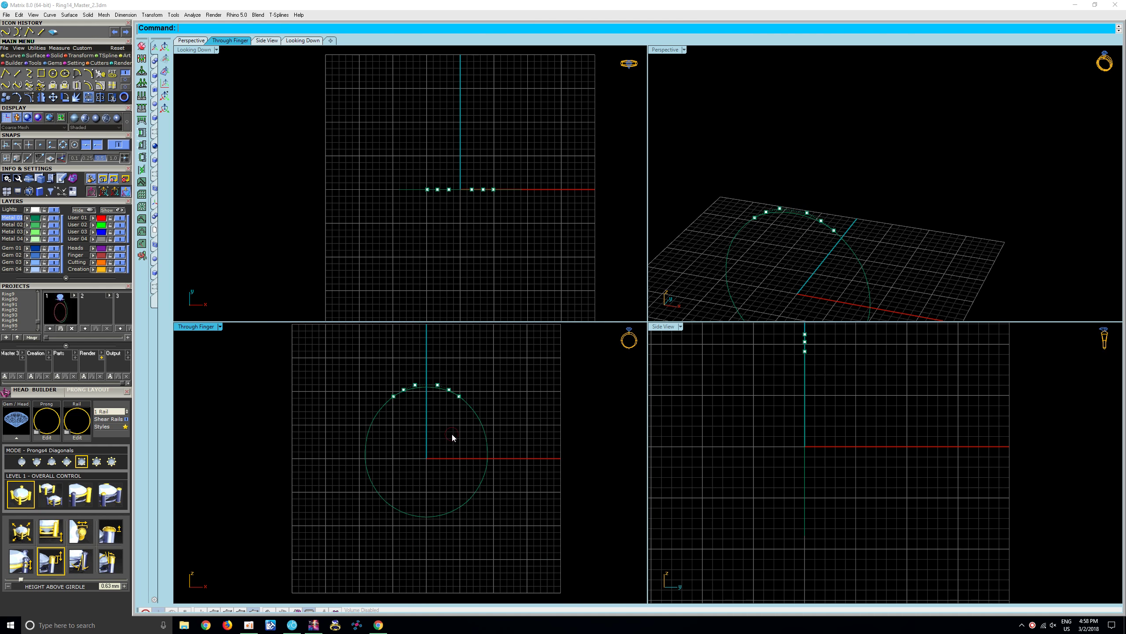
key("Escape")
scroll(447, 392, "down", 4)
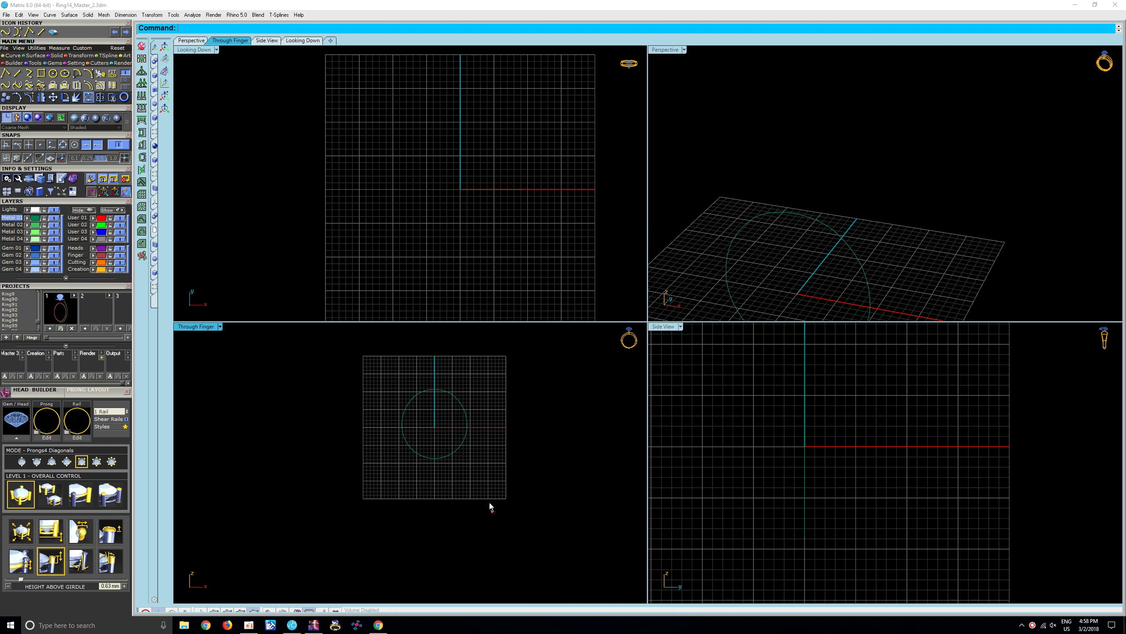
left_click_drag(491, 506, 385, 366)
scroll(416, 418, "up", 4)
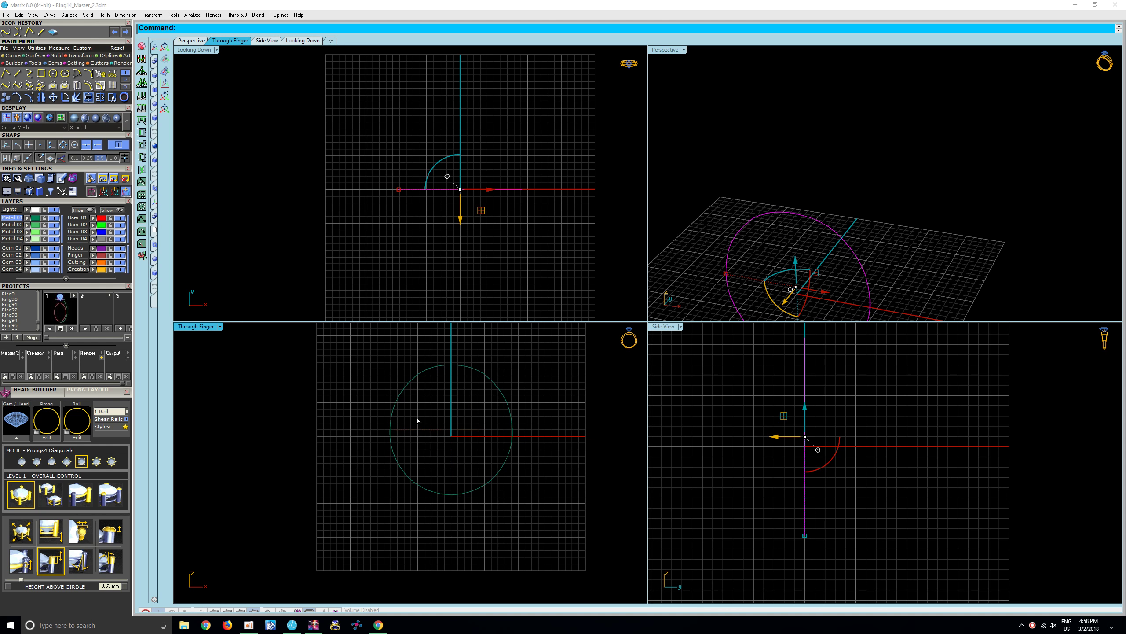
left_click(458, 369)
left_click(535, 385)
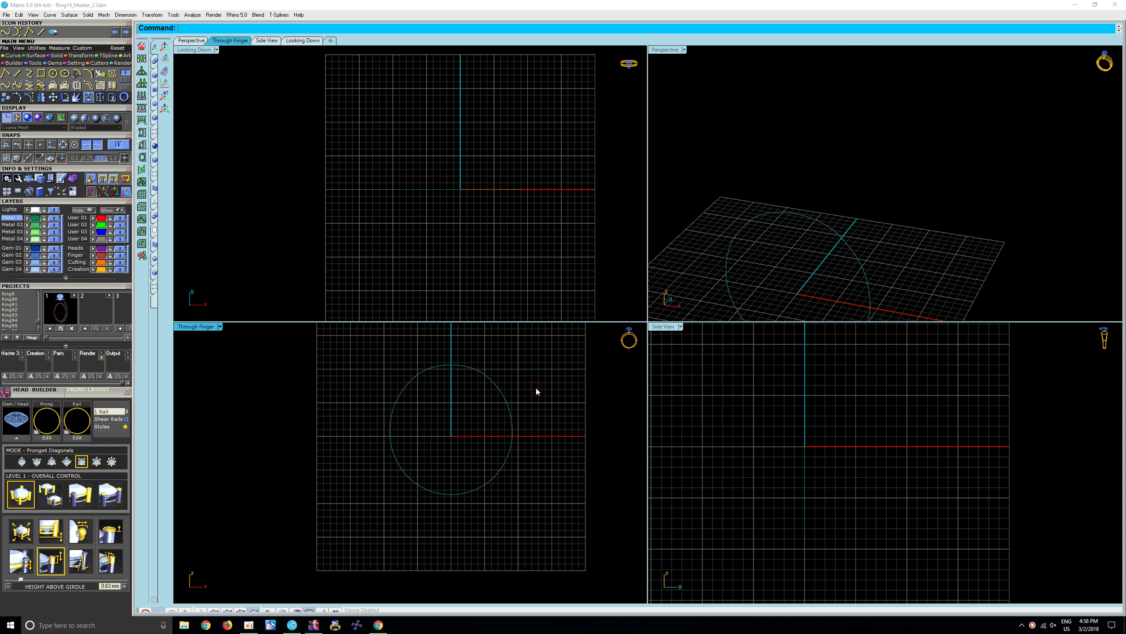
left_click(501, 393)
mouse_move(495, 246)
right_mouse_down()
mouse_move(455, 256)
mouse_move(468, 261)
right_mouse_up()
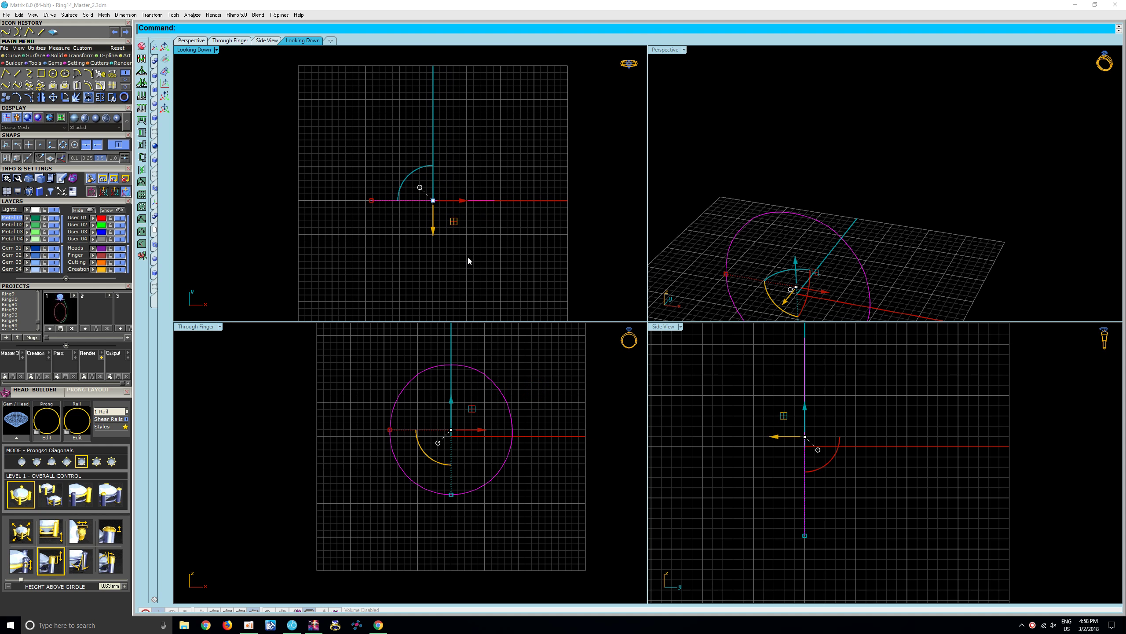
Step: Rebuild the ring curve with 5 points at degree 3 using rb
type("rb")
key("Return")
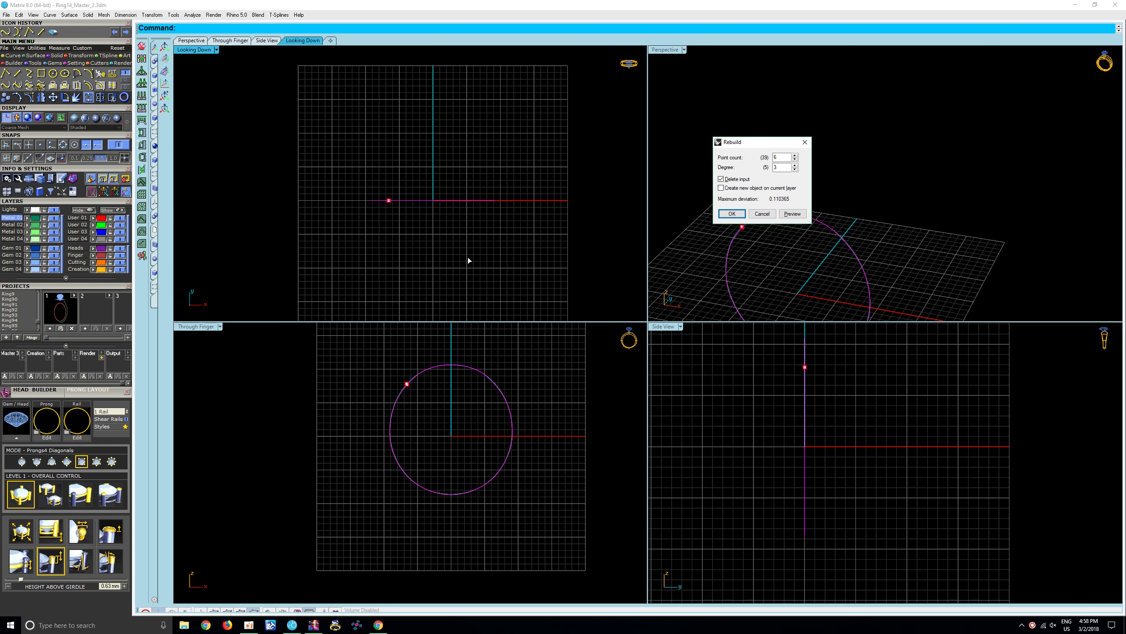
key("Return")
Step: Reselect the rebuilt curve and insert project 1's prong head back into the scene
left_click(468, 257)
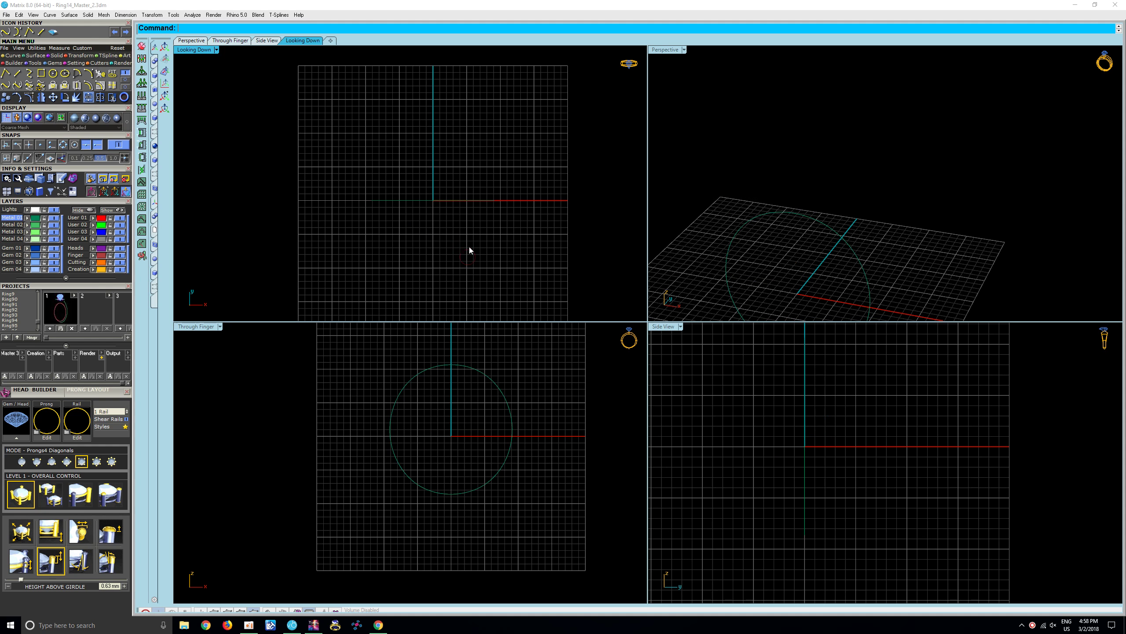
left_click(479, 201)
left_click(479, 222)
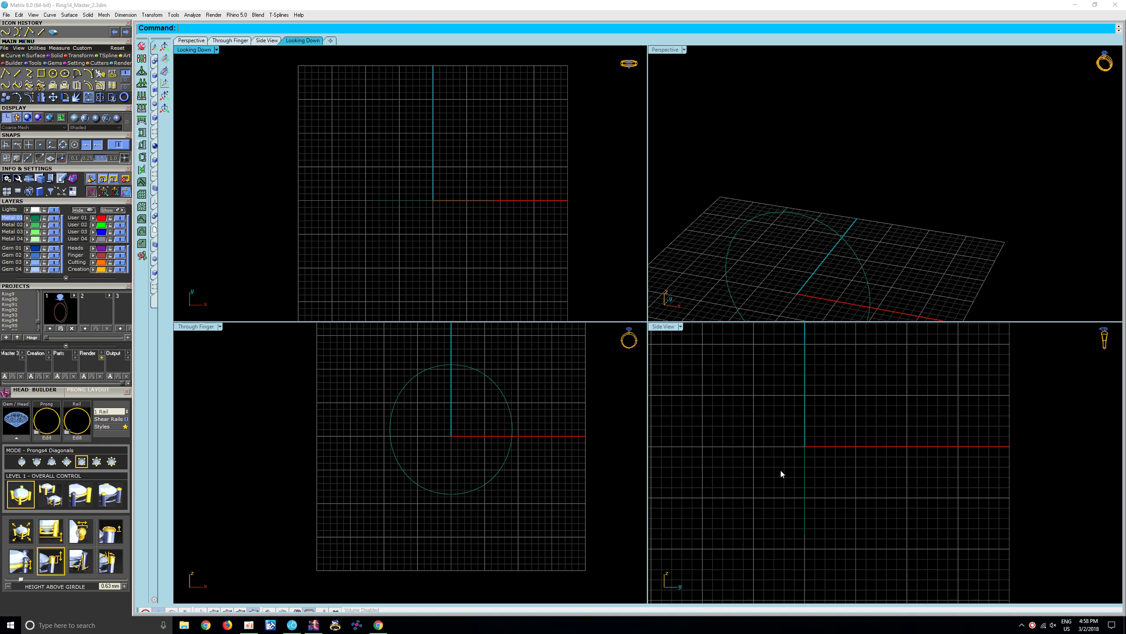
left_click(805, 467)
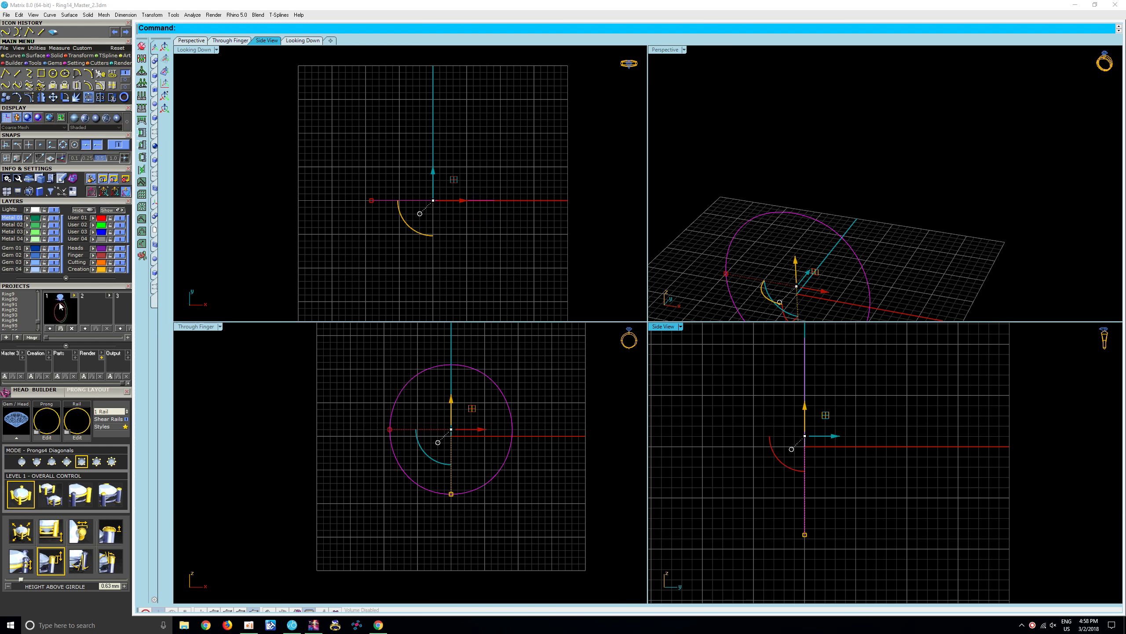
left_click(61, 327)
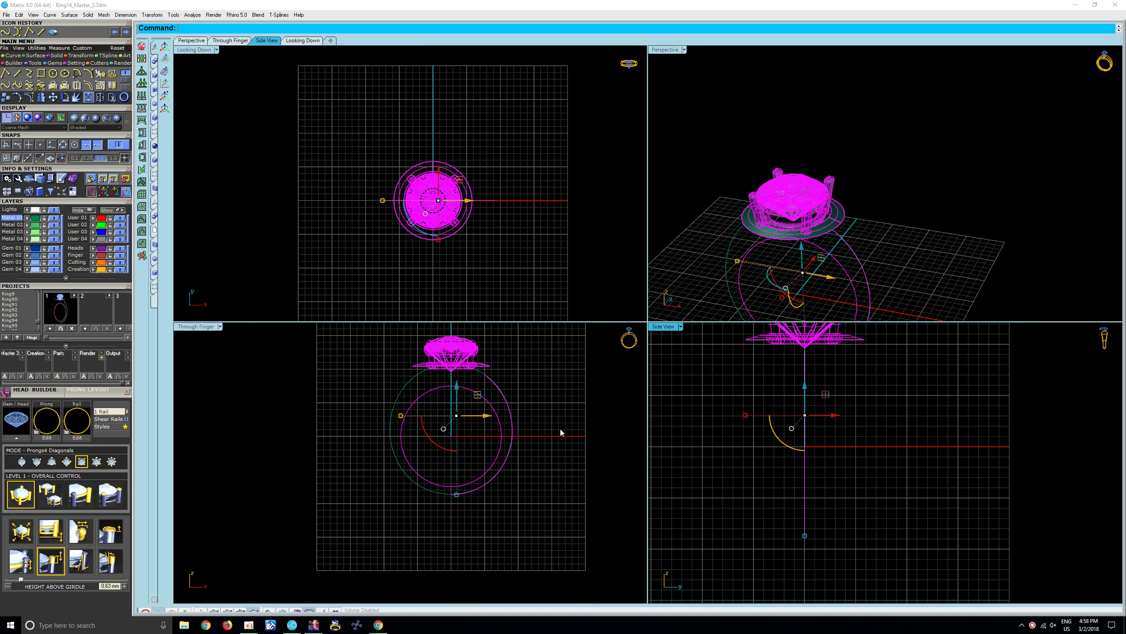
Step: Hide the head, store the shank curves in project slot 2, then show the head again
right_click_drag(783, 301, 780, 256)
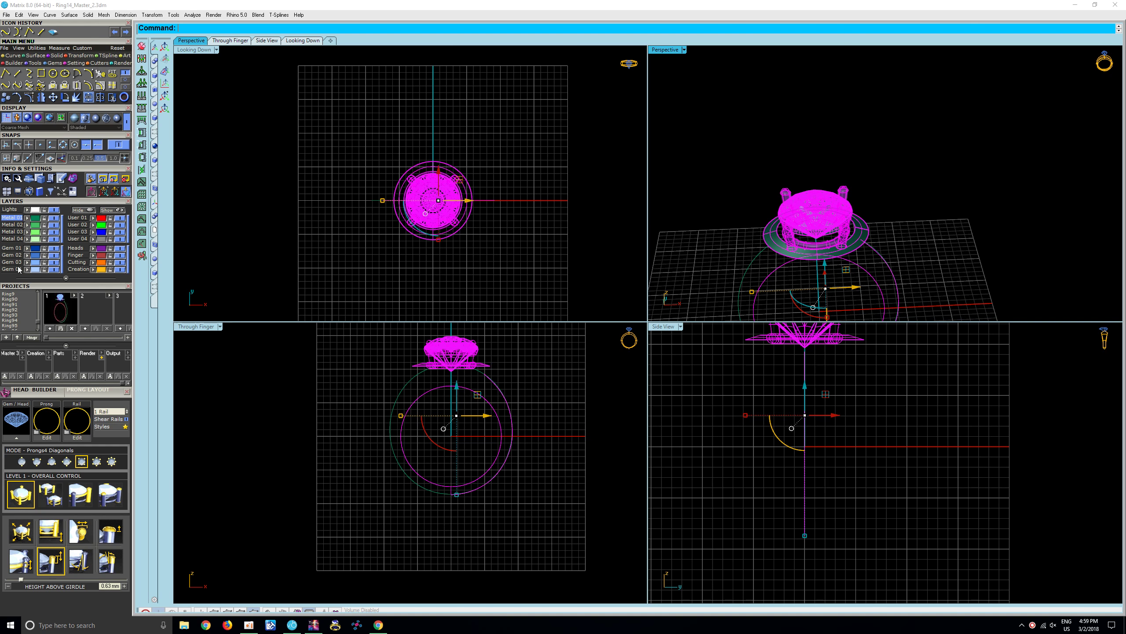
left_click(78, 209)
left_click(488, 402)
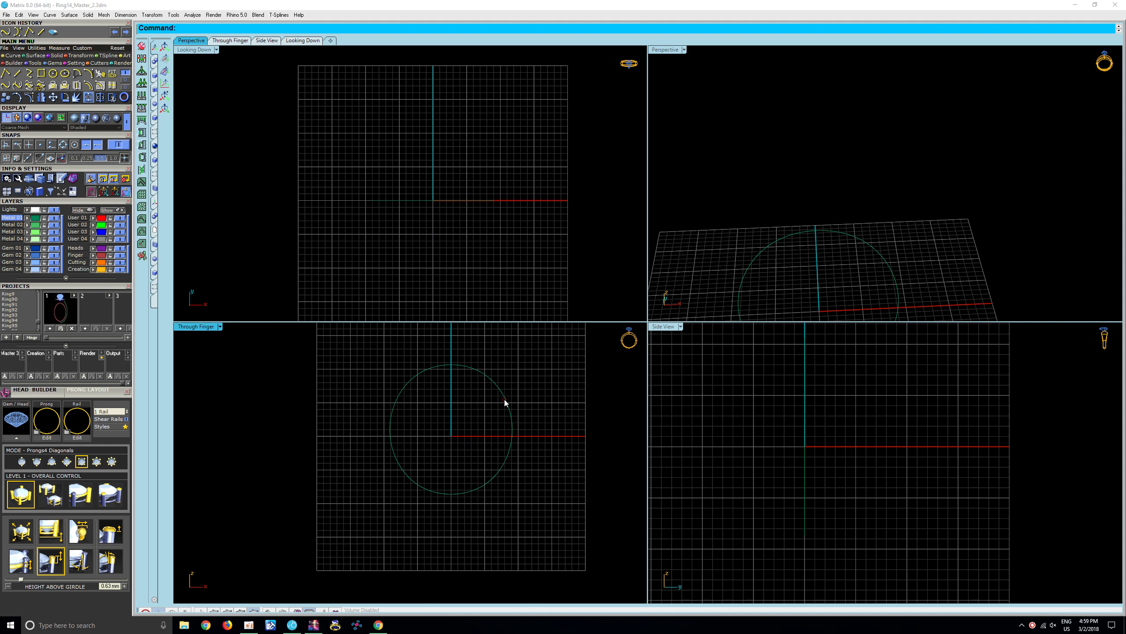
scroll(691, 403, "down", 4)
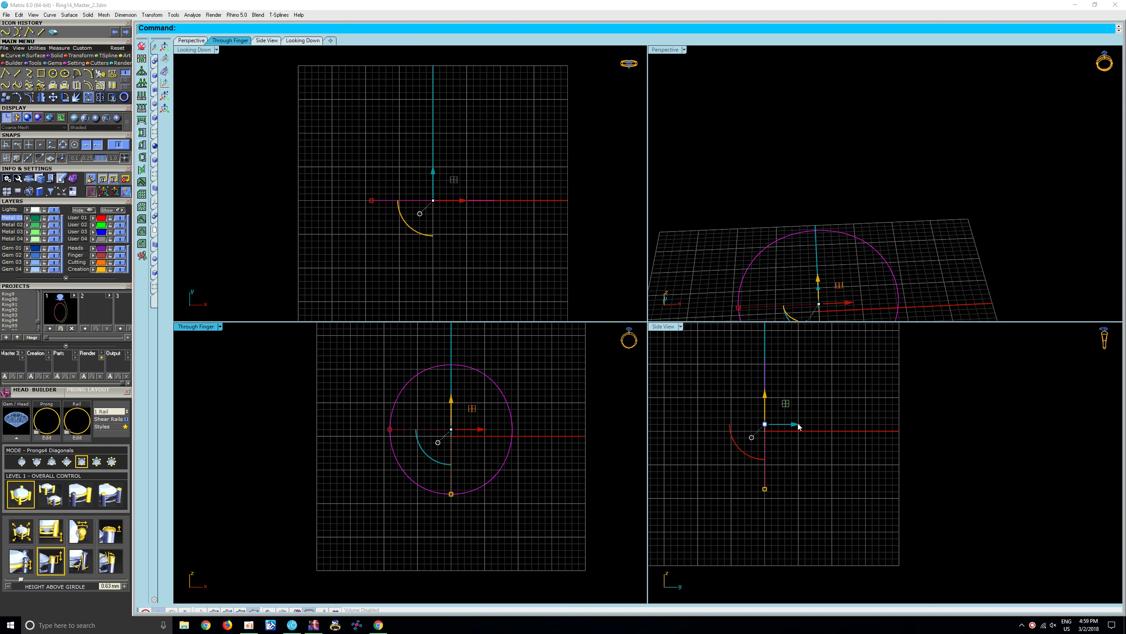
scroll(798, 426, "down", 1)
left_click(87, 328)
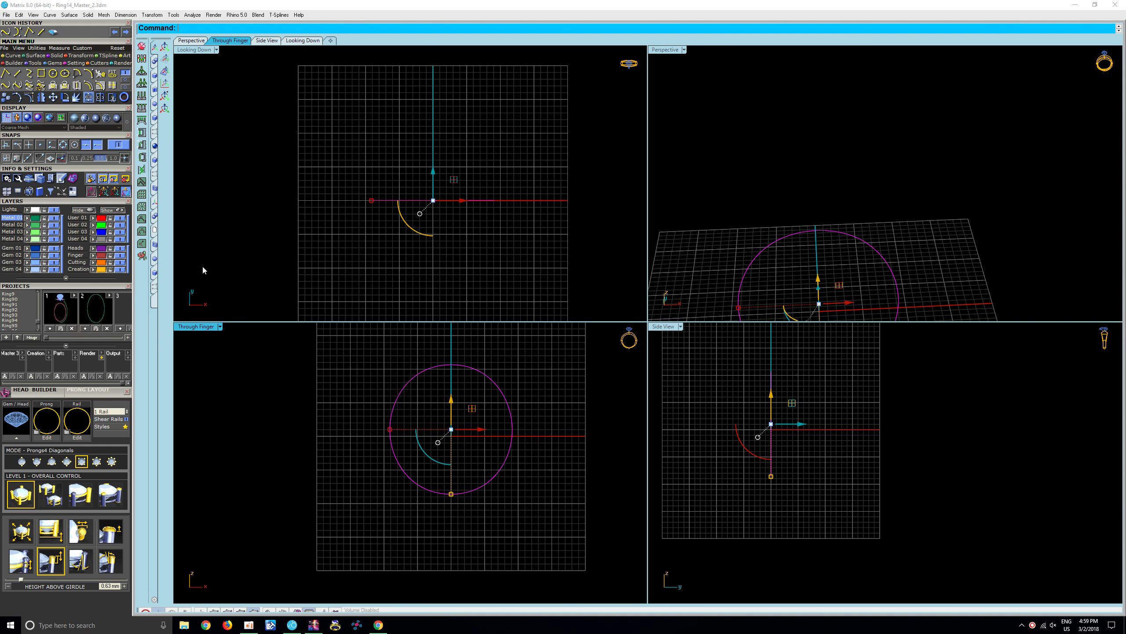
left_click(801, 427)
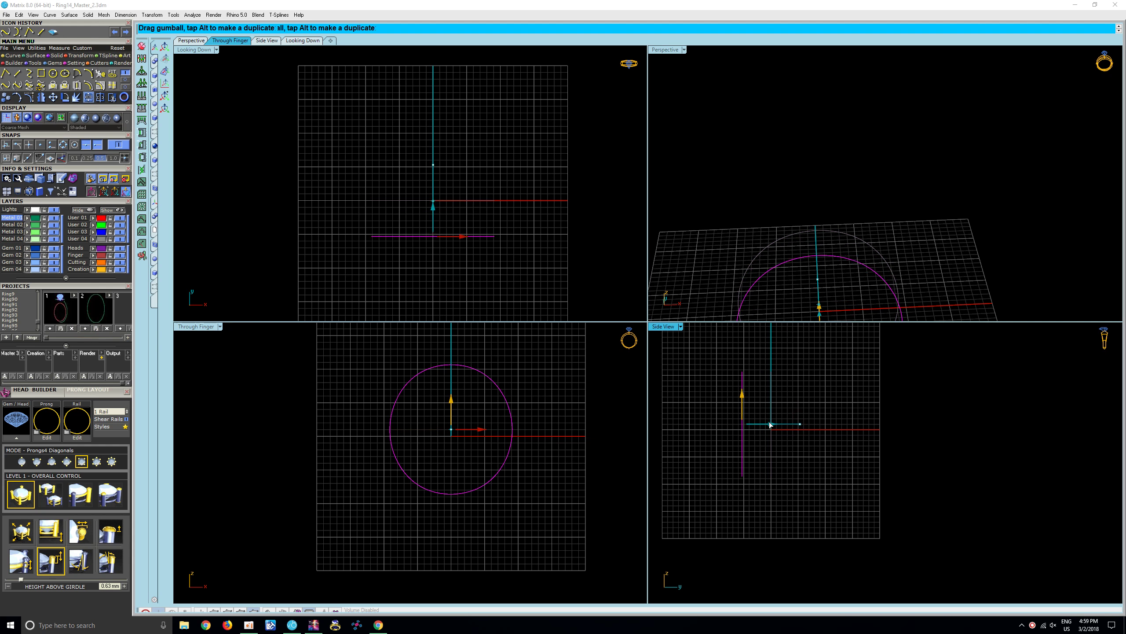
left_click(111, 211)
Step: Mirror a copy of the shank's side profile curve across the Y axis
left_click(741, 466)
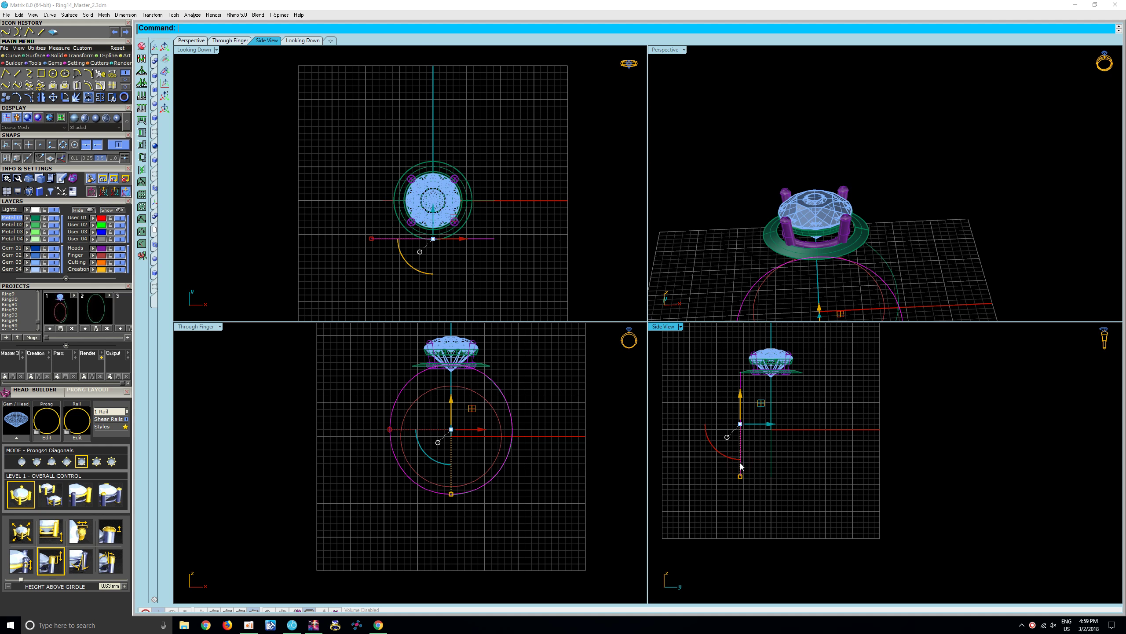
left_click(708, 510)
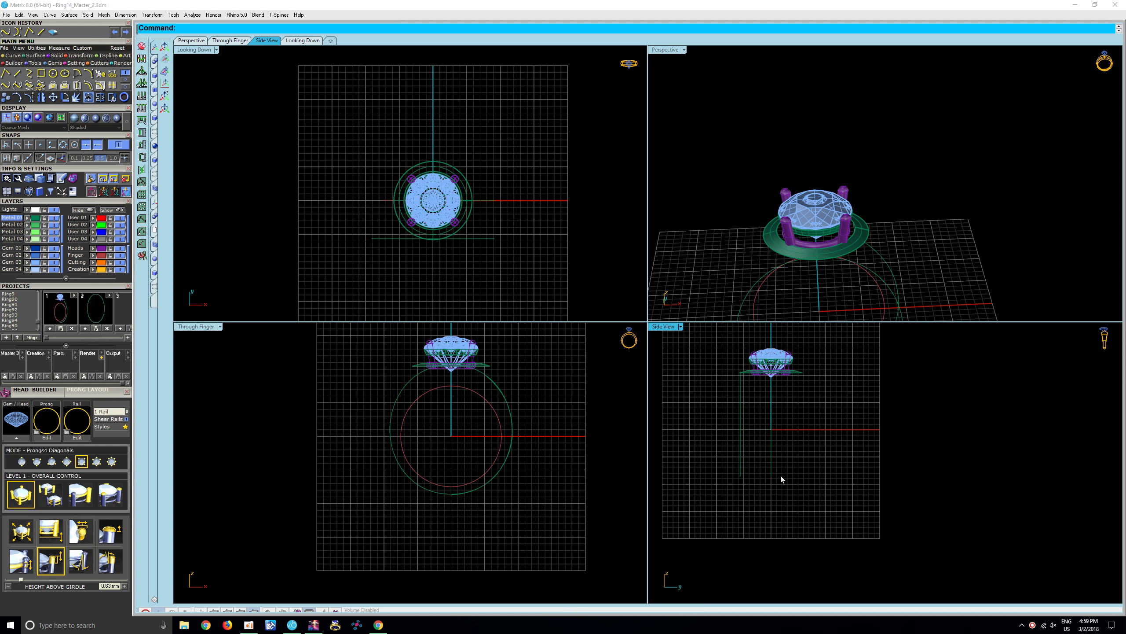
left_click(740, 470)
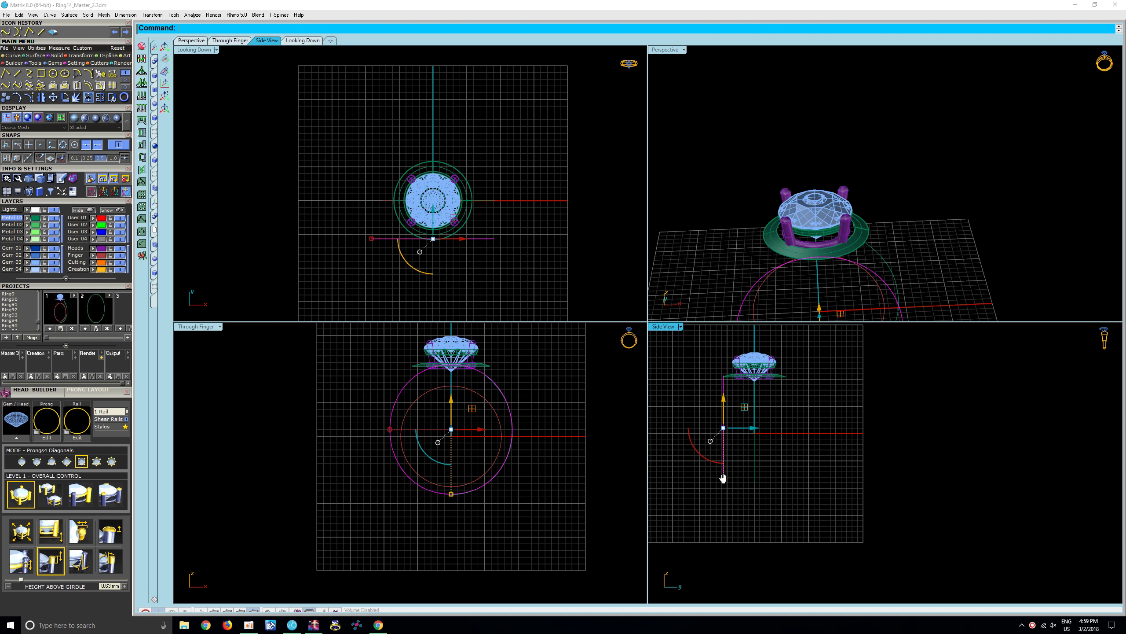
right_click_drag(769, 434, 750, 439)
left_click_drag(751, 438, 747, 439)
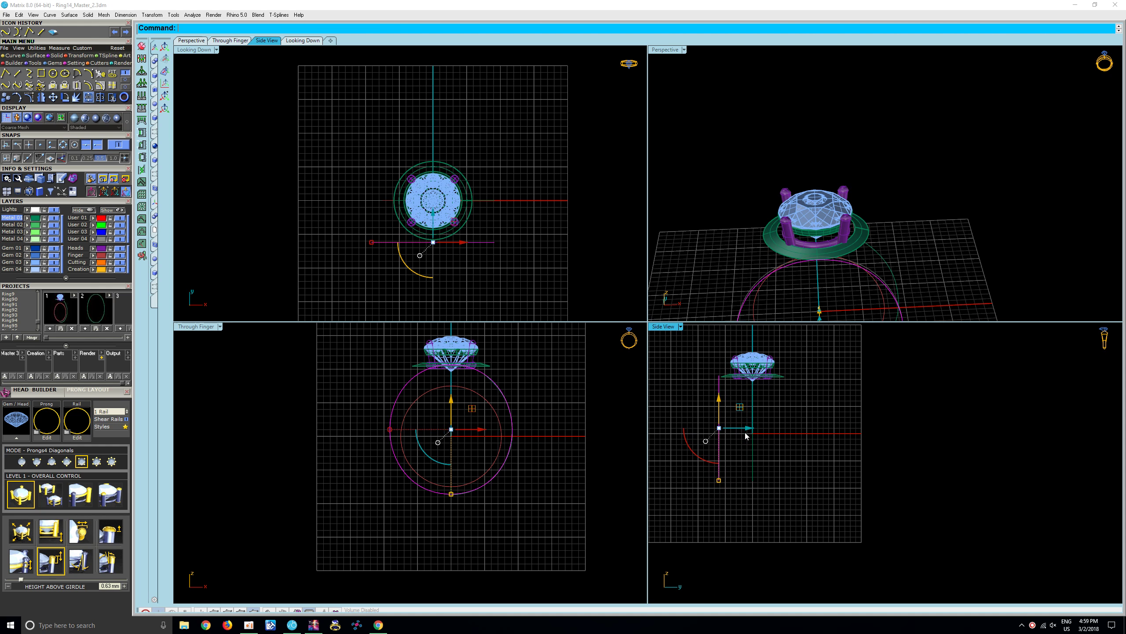
right_click_drag(741, 465, 732, 455)
right_click(732, 455)
key("Return")
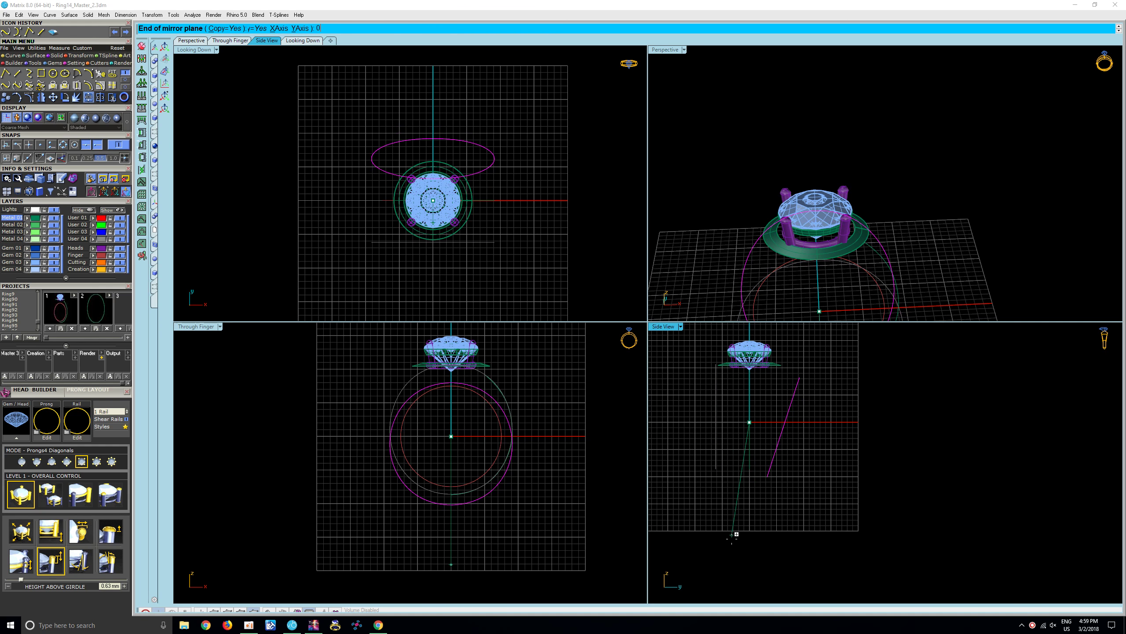
left_click(731, 548)
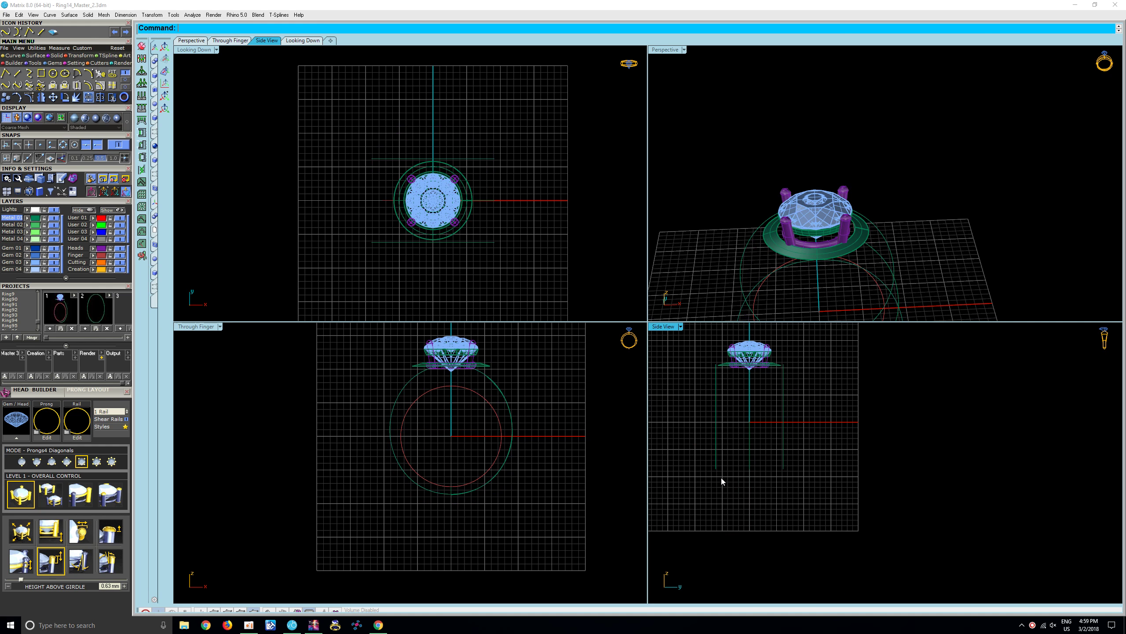
Step: Rotate the profile curve about its top point into a slight tilt and show its control points
left_click(719, 473)
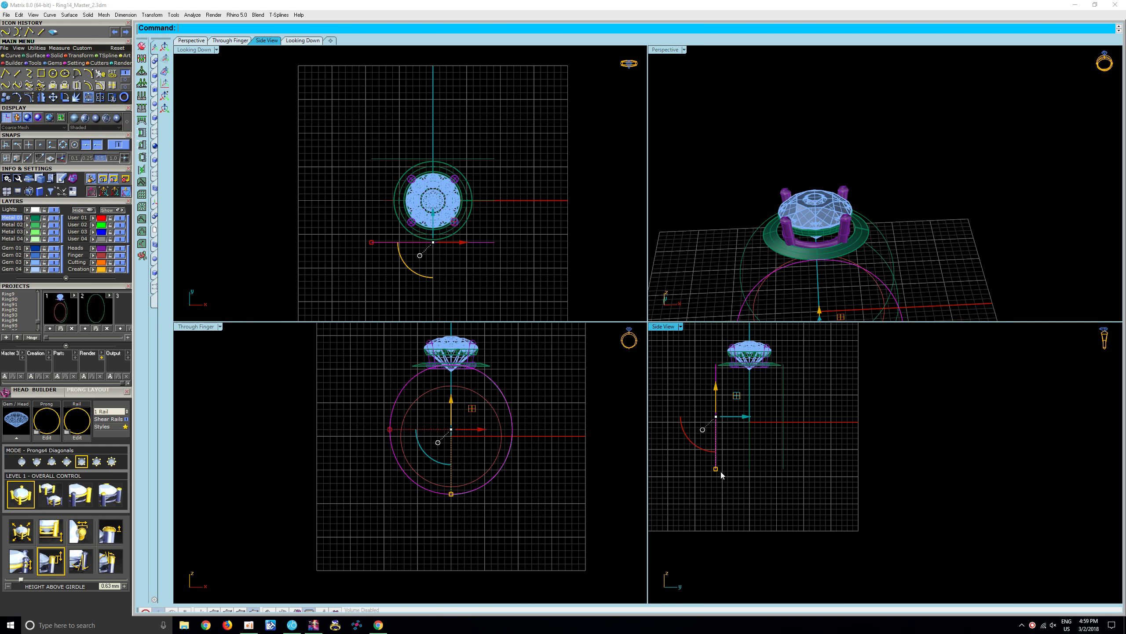
key("ctrl+r")
left_click(715, 363)
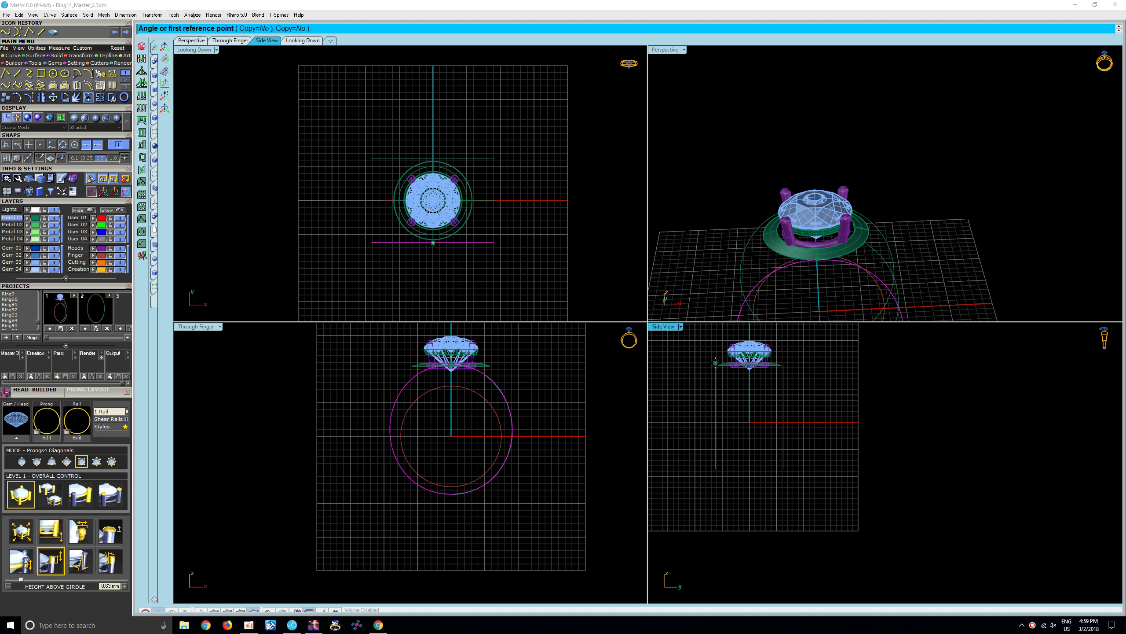
left_click(718, 541)
left_click(730, 534)
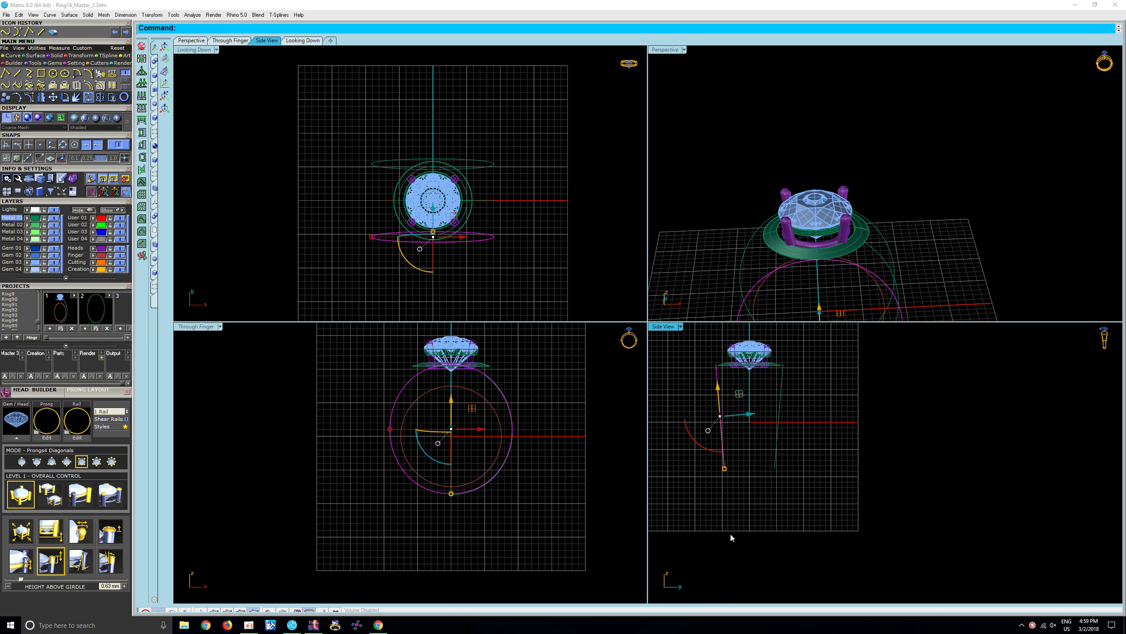
scroll(725, 434, "up", 1)
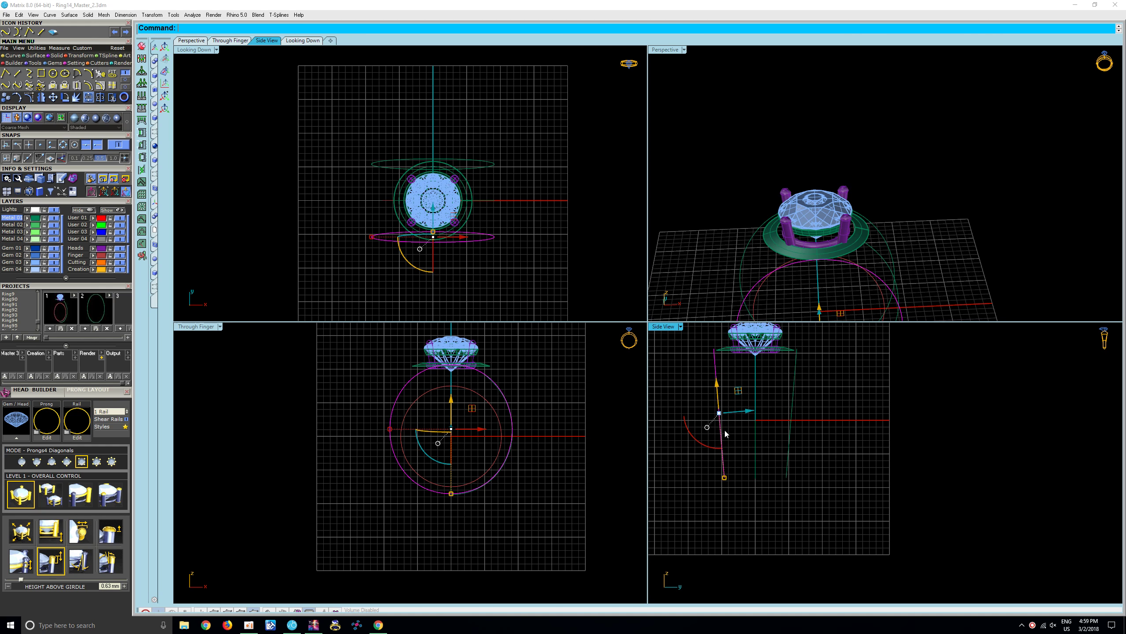
left_click(730, 501)
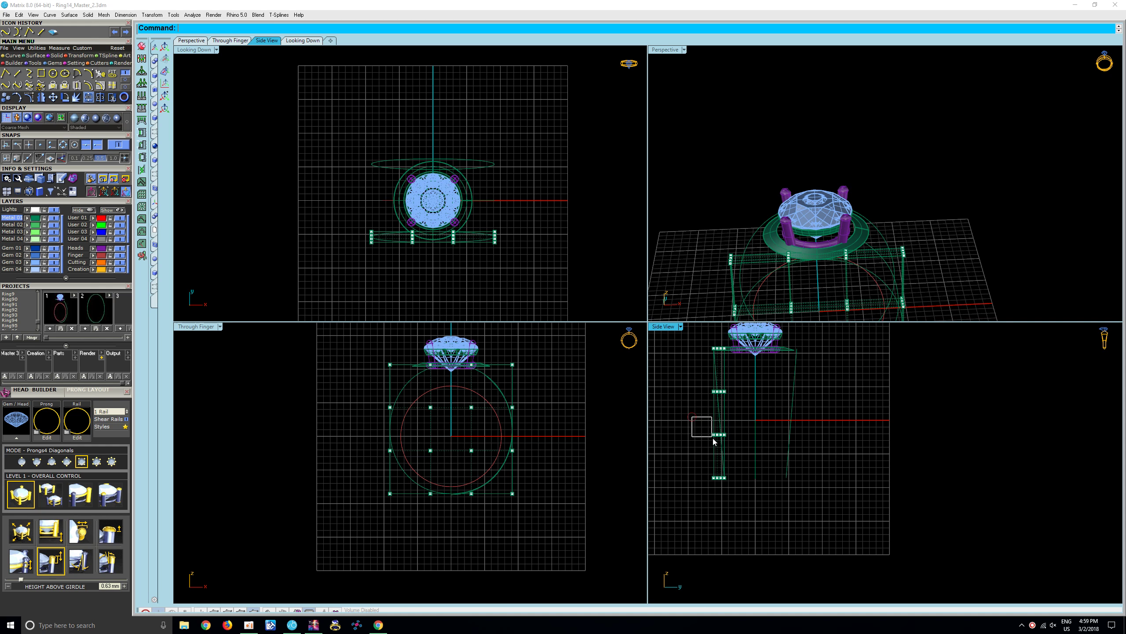
Step: Shift the middle and lower rows of side-profile control points slightly right
mouse_move(713, 437)
left_mouse_down()
mouse_move(737, 468)
mouse_move(749, 437)
mouse_move(759, 496)
mouse_move(764, 476)
left_mouse_up()
left_click(744, 490)
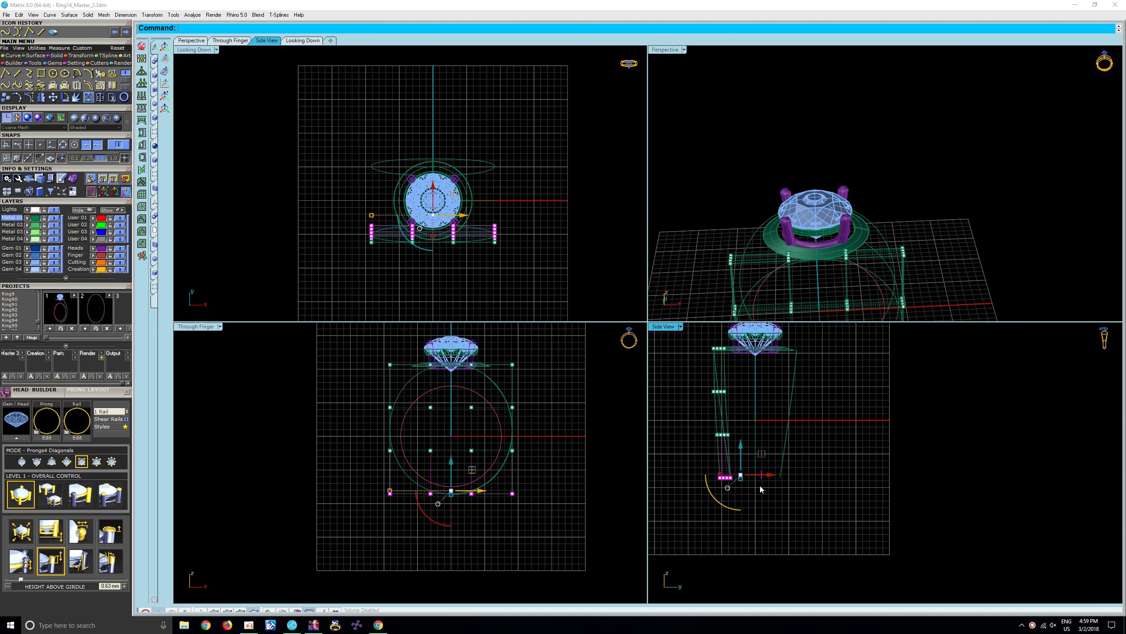
left_click(754, 448)
mouse_move(699, 382)
left_mouse_down()
mouse_move(736, 404)
mouse_move(747, 392)
left_mouse_up()
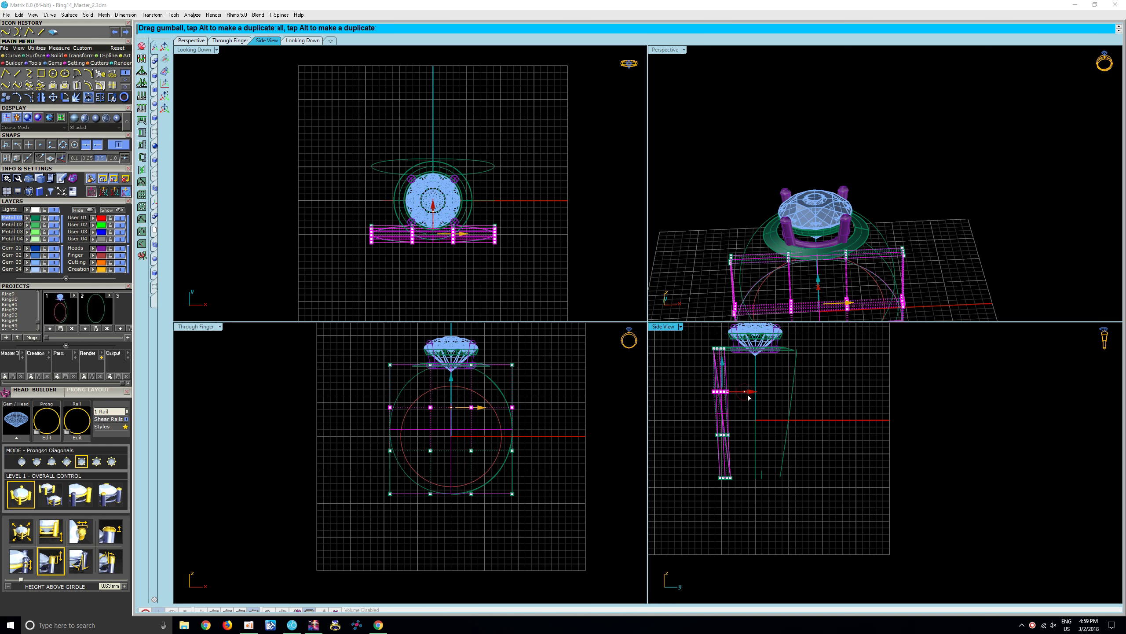
left_click(736, 497)
mouse_move(702, 442)
left_mouse_down()
mouse_move(736, 427)
mouse_move(748, 434)
left_mouse_up()
left_click(712, 472)
left_click_drag(713, 471, 741, 492)
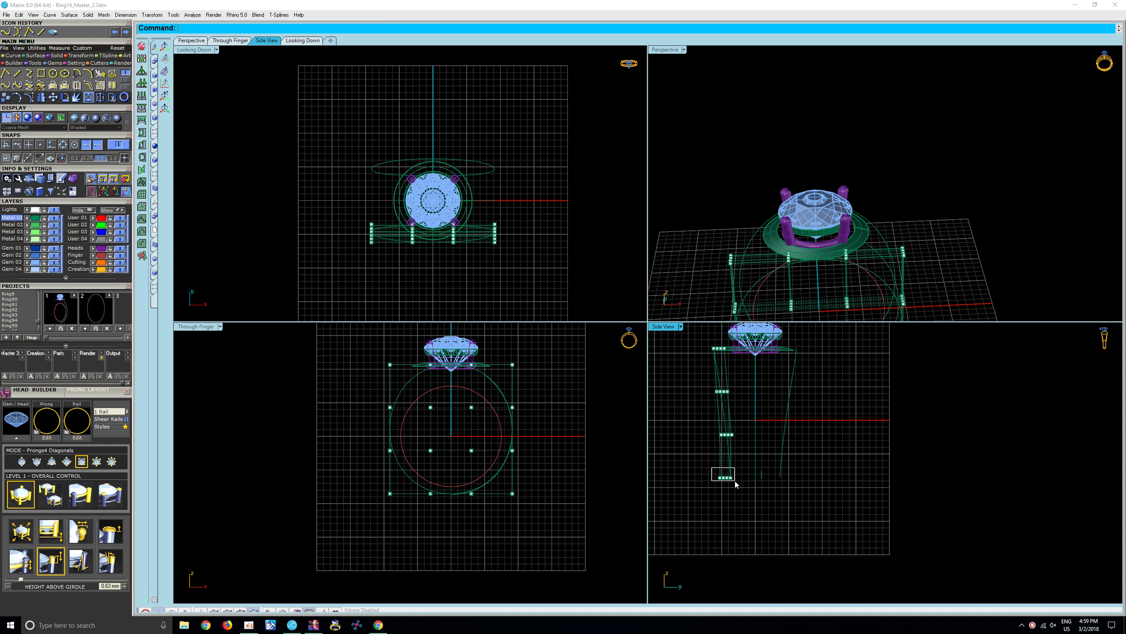
left_click(702, 440)
left_click_drag(688, 415, 749, 491)
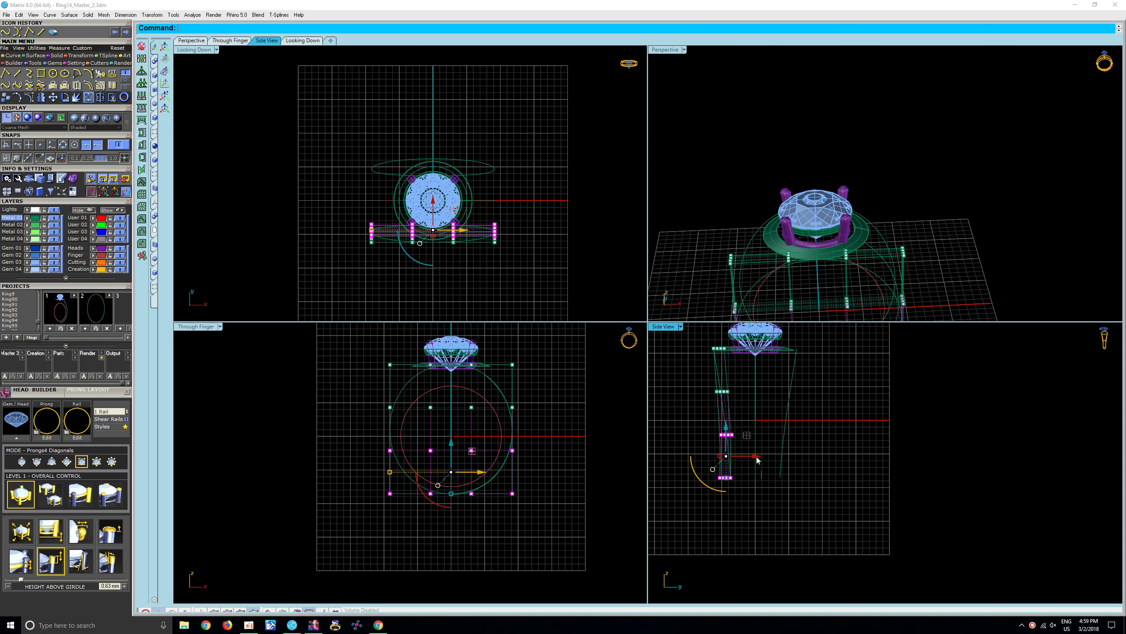
left_click(747, 511)
Step: Slide the upper-middle and bottom rows of control points sideways to taper the shank
scroll(722, 426, "up", 1)
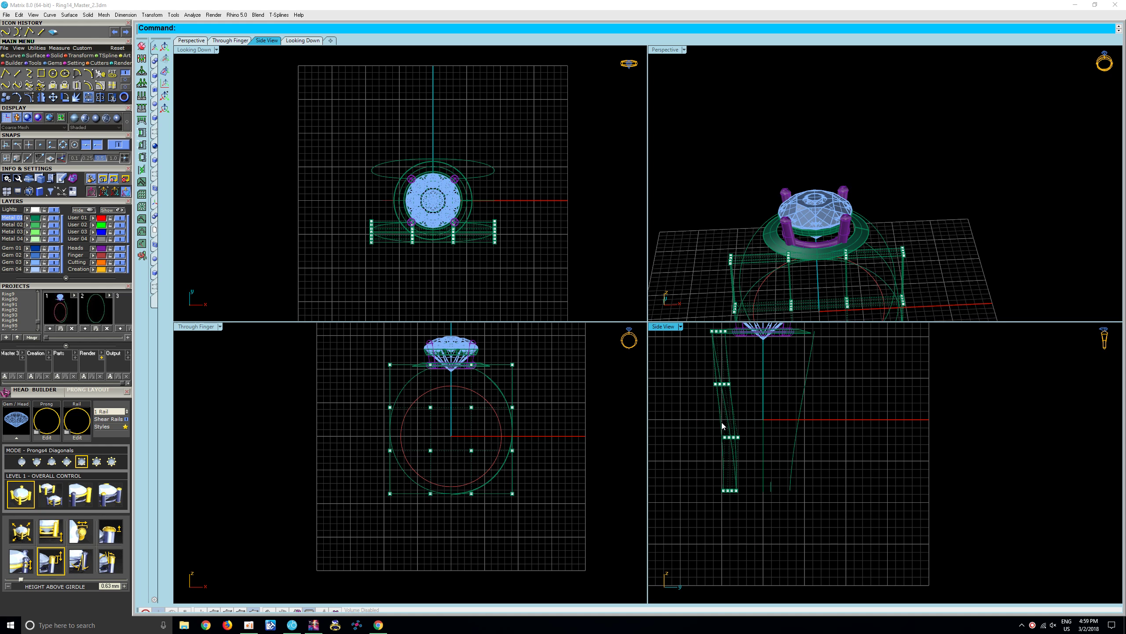
mouse_move(686, 378)
left_mouse_down()
mouse_move(754, 408)
mouse_move(753, 386)
left_mouse_up()
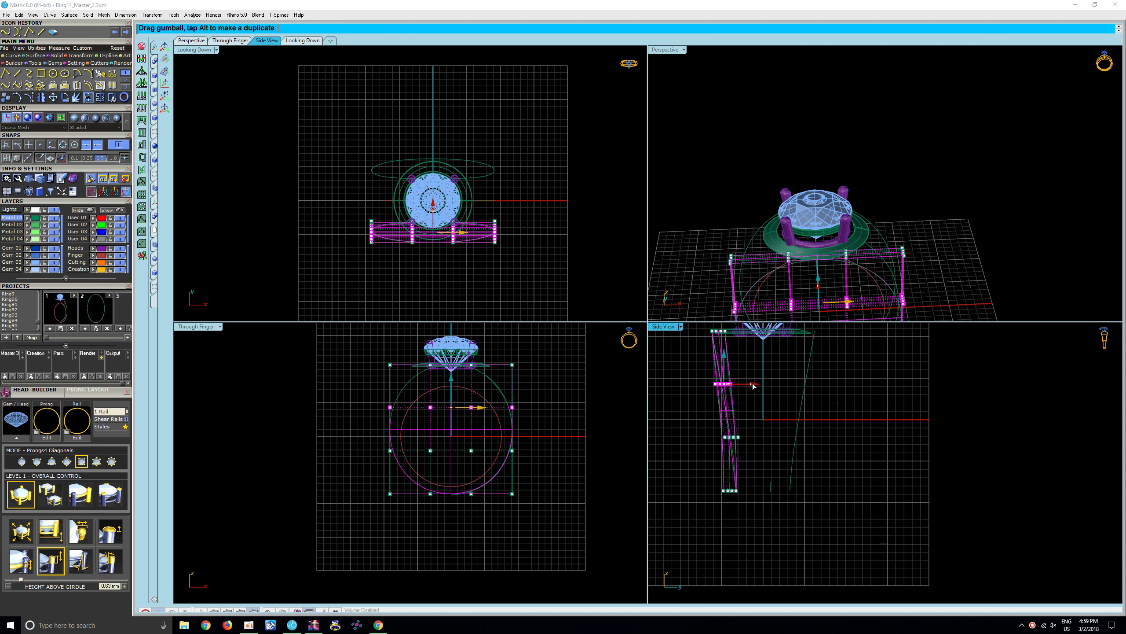
left_click(743, 517)
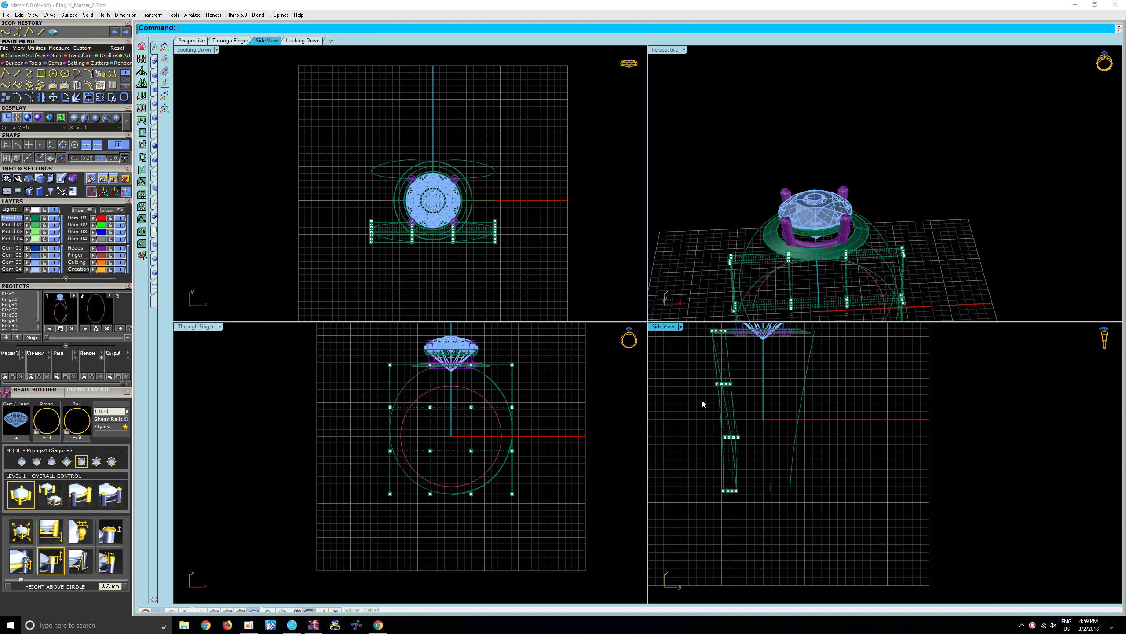
left_click_drag(686, 363, 757, 458)
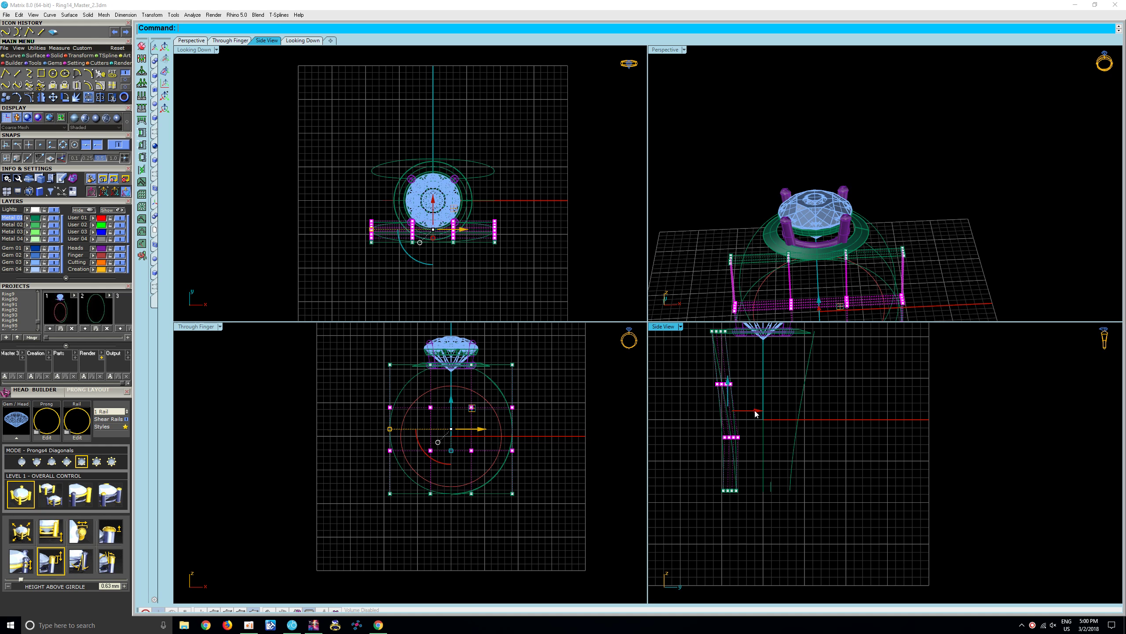
left_click_drag(757, 412, 758, 415)
left_click(728, 500)
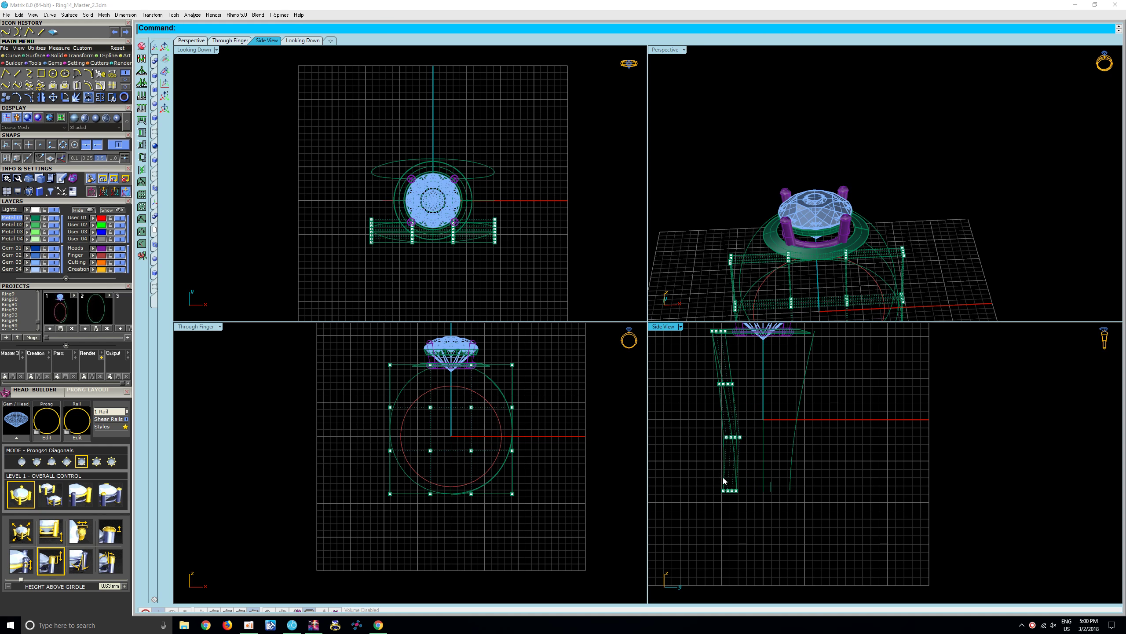
scroll(719, 481, "up", 2)
scroll(719, 481, "up", 2)
mouse_move(704, 481)
left_mouse_down()
mouse_move(756, 509)
mouse_move(772, 497)
left_mouse_up()
left_click(759, 513)
Step: Delete the leftover box-shaped curve and orbit the perspective view
scroll(754, 513, "down", 1)
scroll(749, 513, "down", 1)
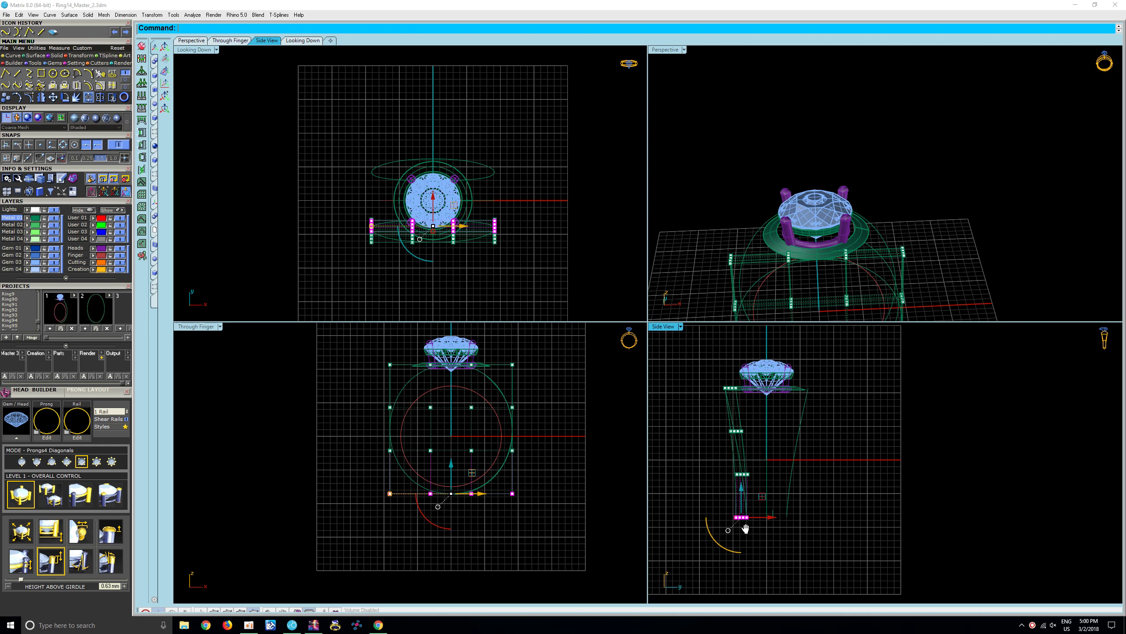
scroll(748, 513, "down", 1)
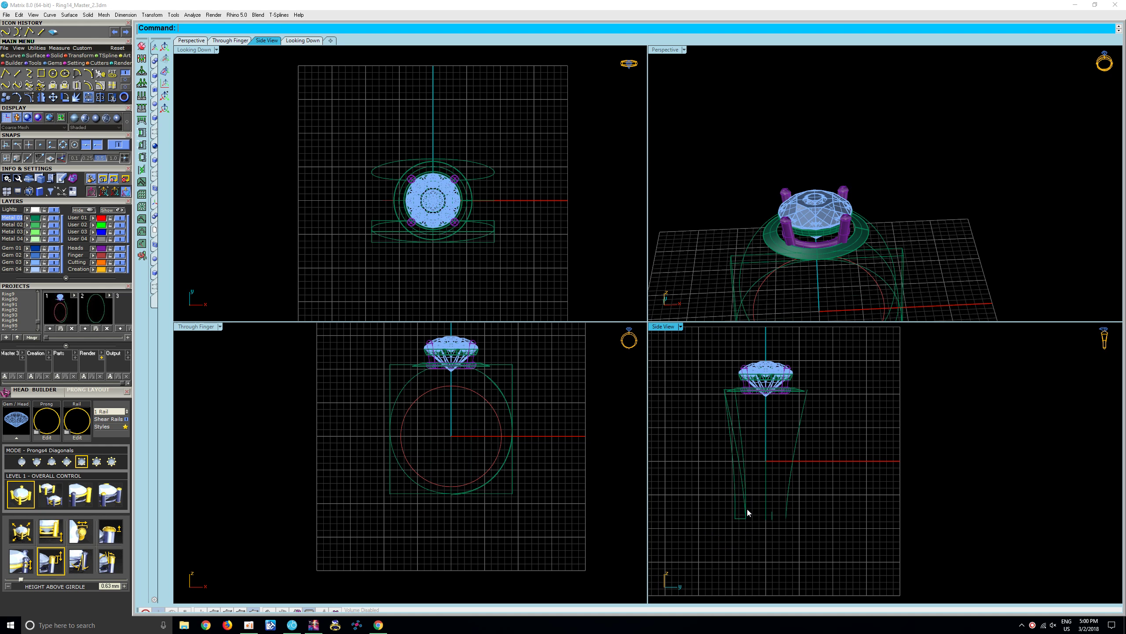
left_click(743, 439)
key("Delete")
right_click_drag(802, 309, 790, 566)
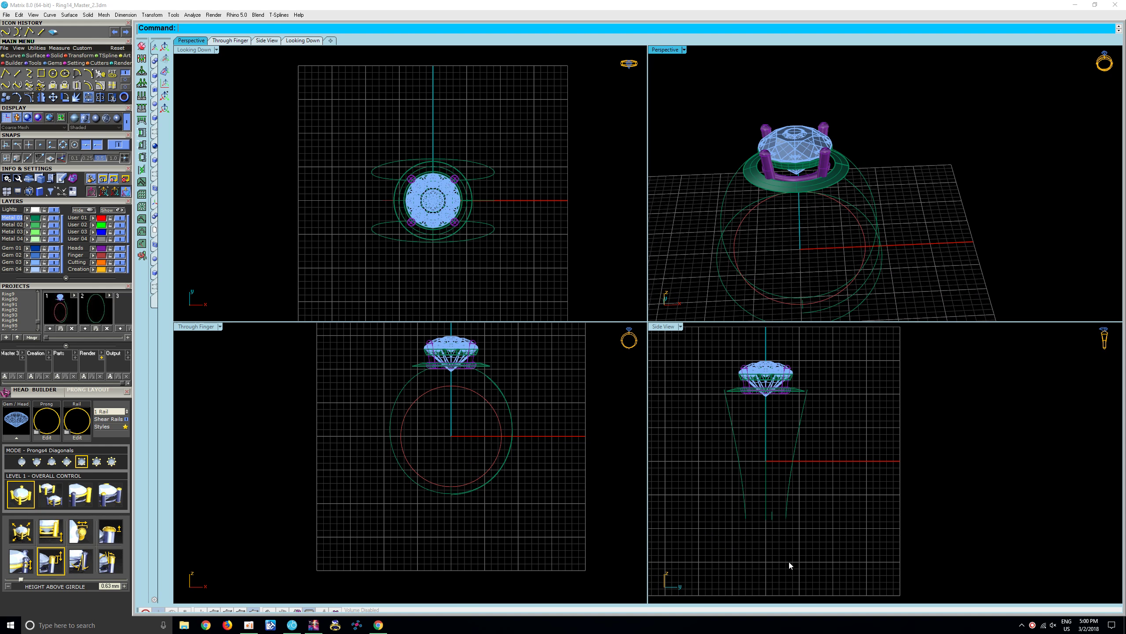
Step: Draw an end-snapped arc joining the two shank lines' bottom ends, then select the outline curves
left_click(89, 73)
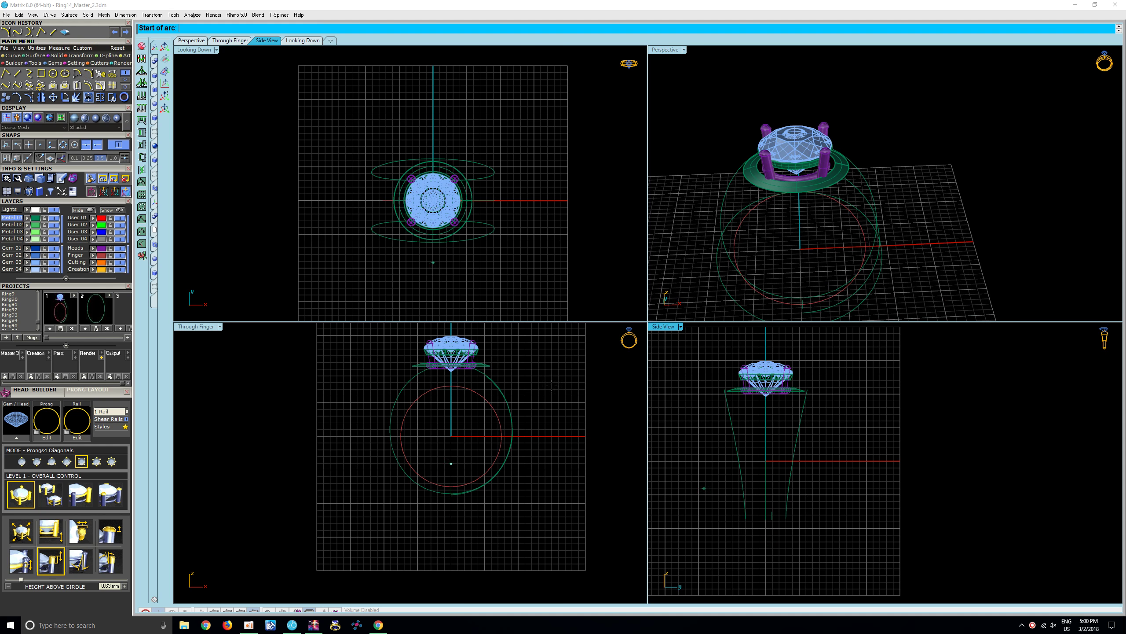
left_click(51, 145)
left_click(746, 519)
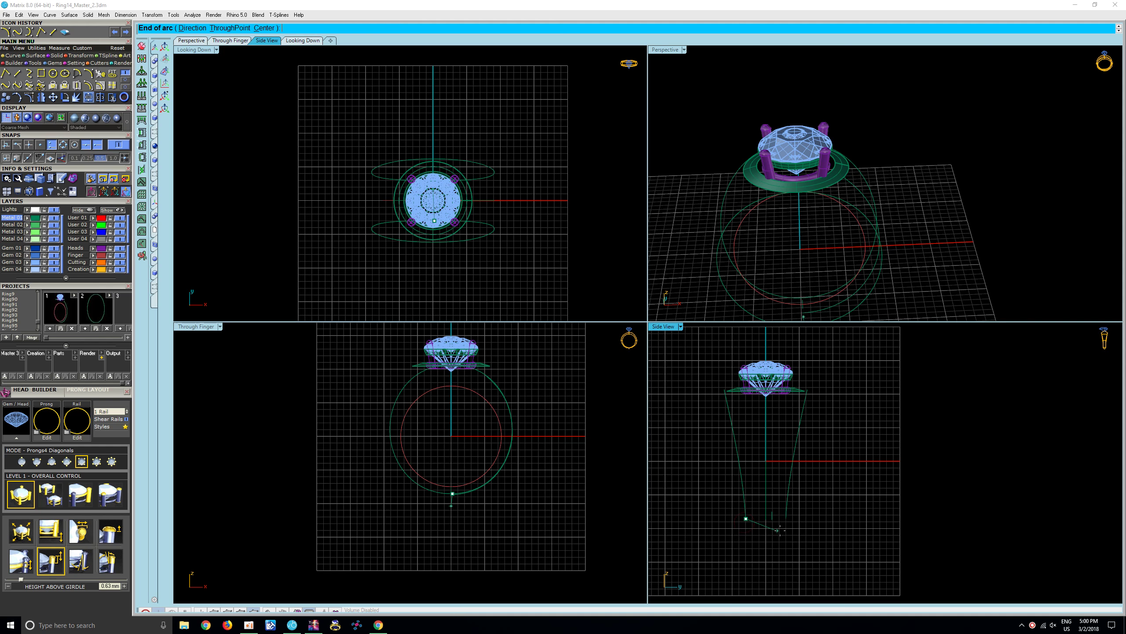
left_click(785, 520)
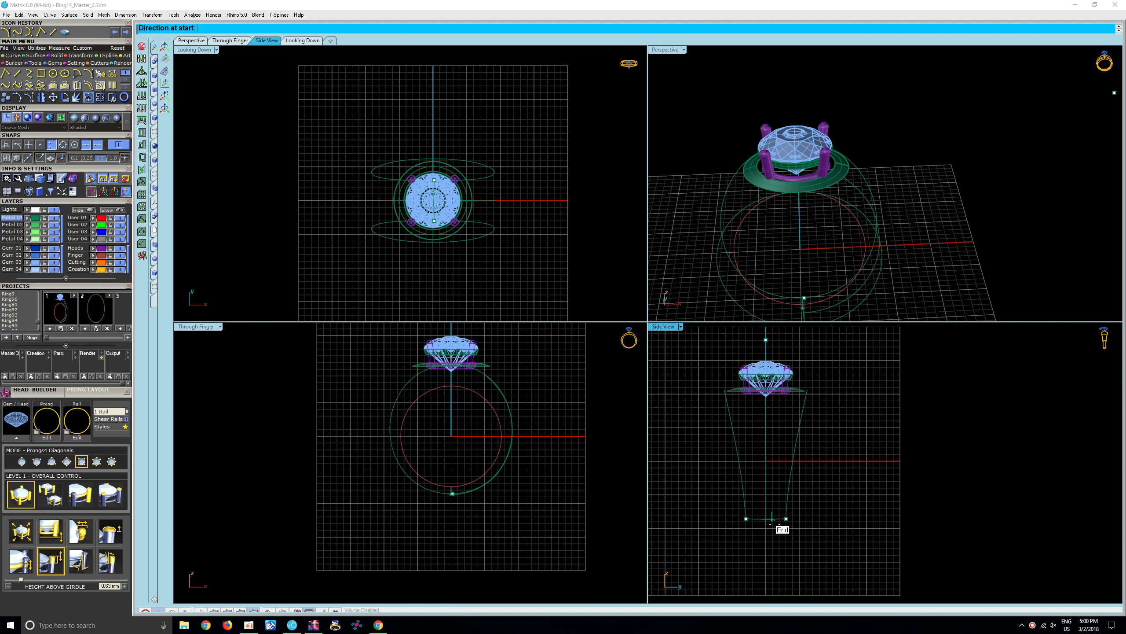
scroll(774, 522, "up", 3)
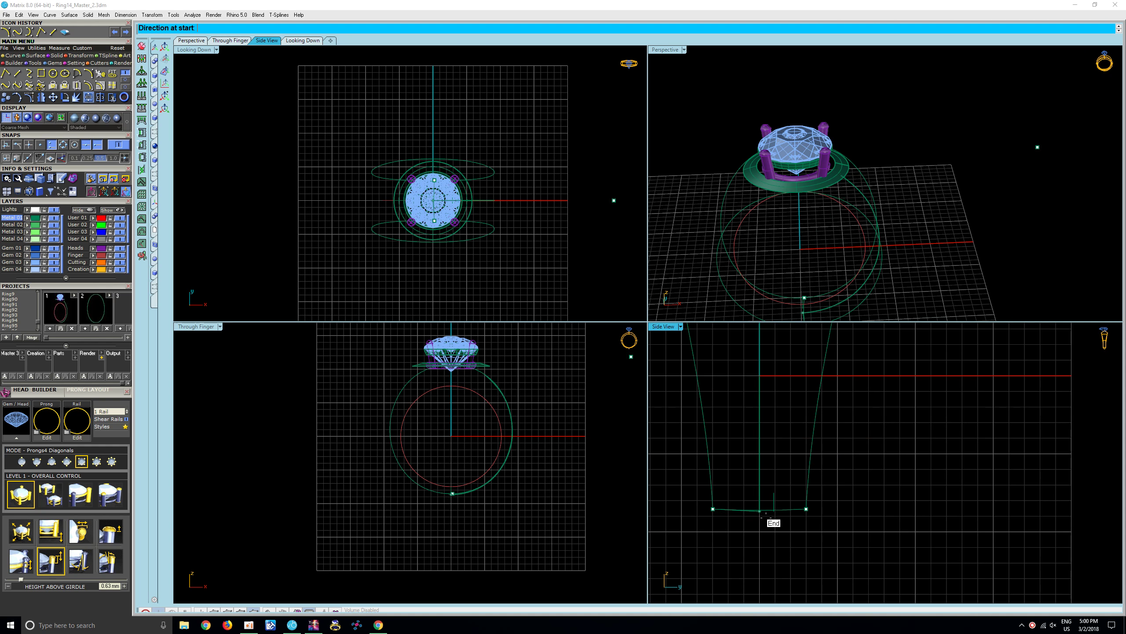
left_click(766, 517)
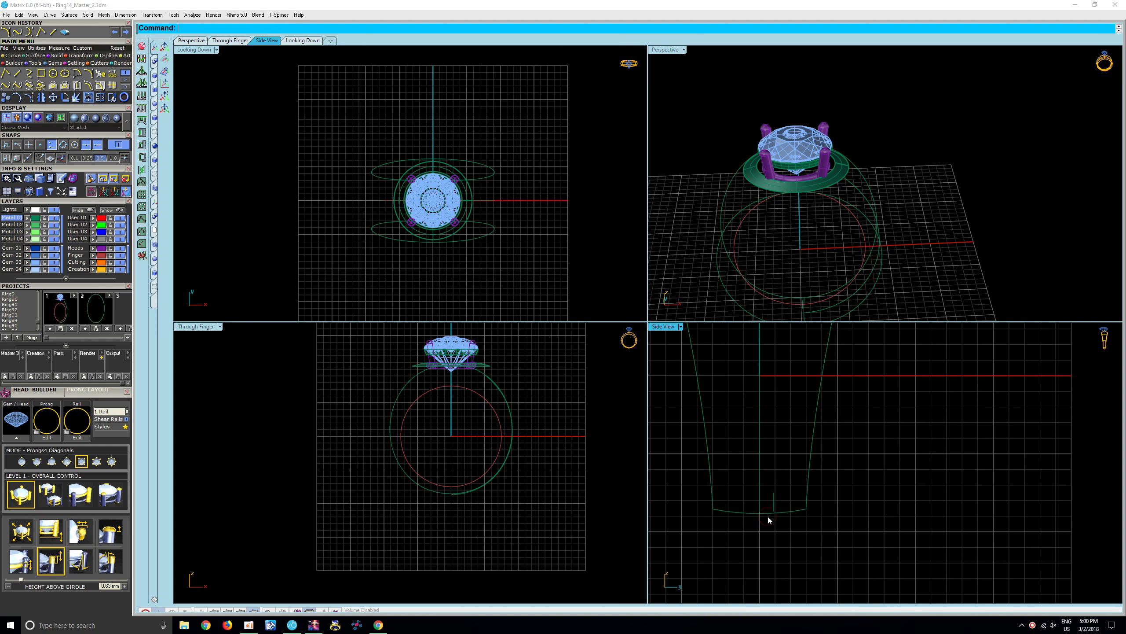
left_click(740, 511)
left_click(714, 501)
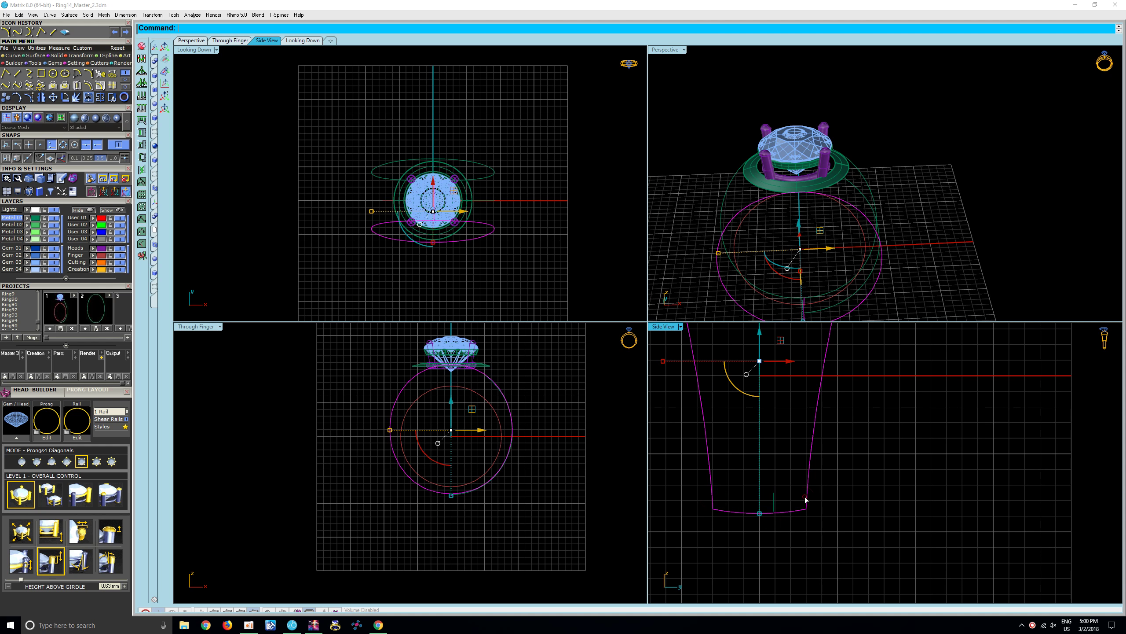
Step: Build the tapered shank surface from the selected profile curves
scroll(777, 488, "down", 3)
mouse_move(777, 480)
right_mouse_down()
mouse_move(774, 468)
mouse_move(789, 517)
right_mouse_up()
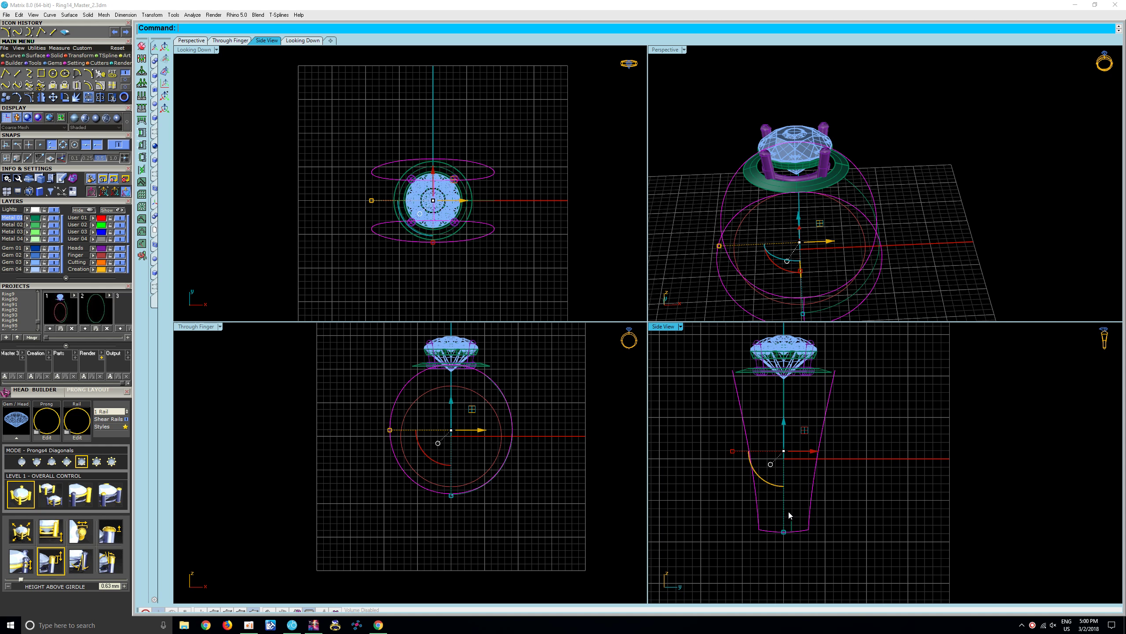
key("Return")
key("Return")
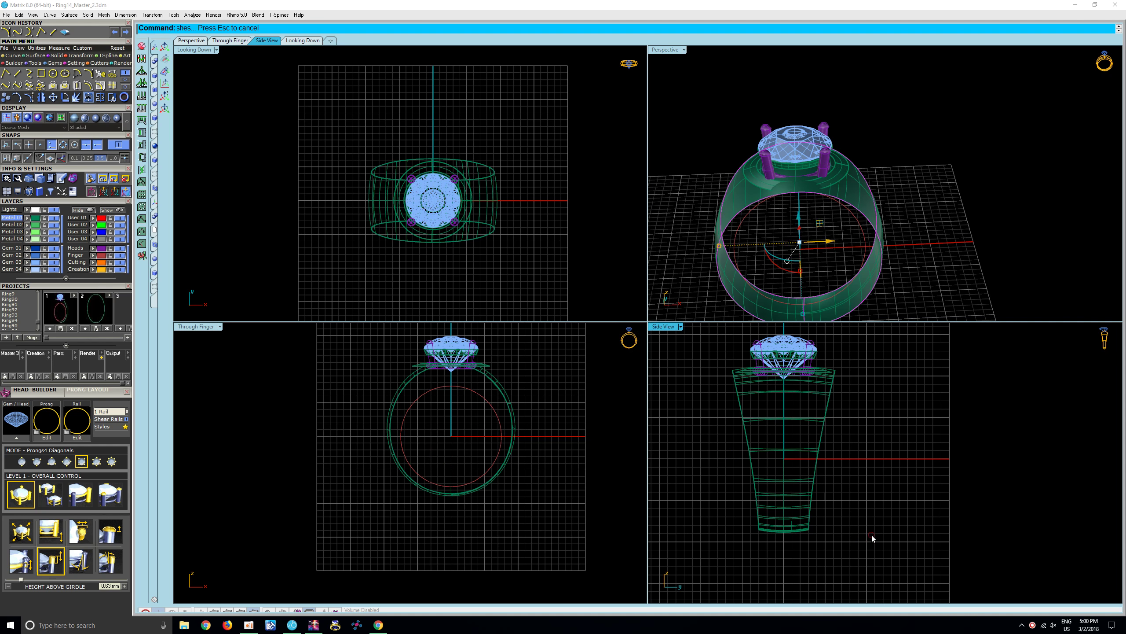
right_click_drag(838, 225, 817, 193)
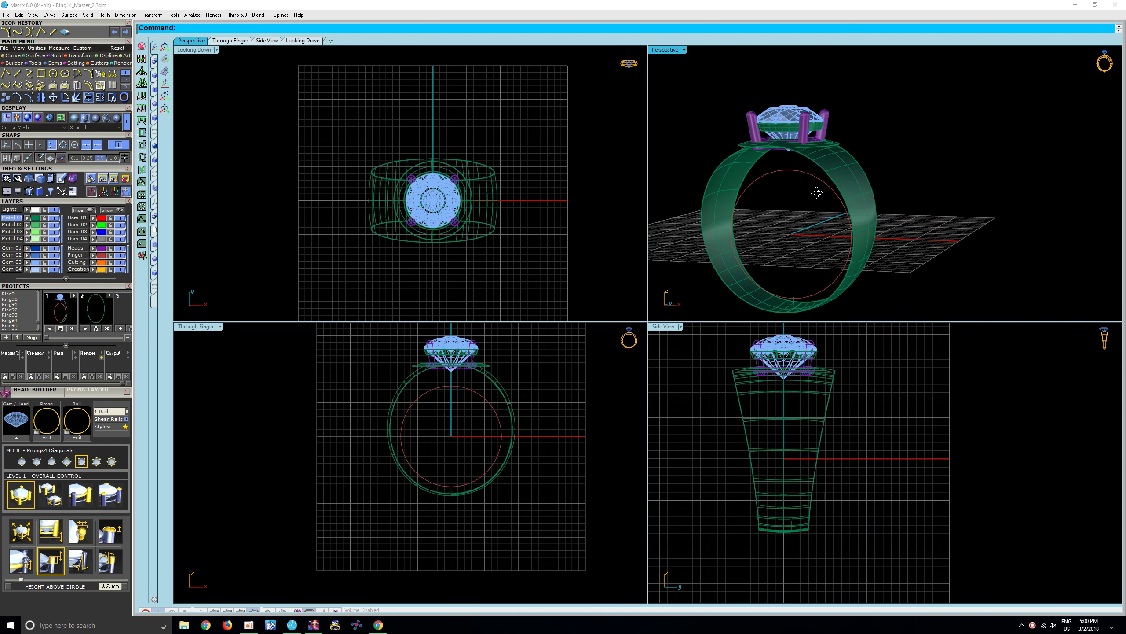
mouse_move(817, 192)
right_mouse_down()
mouse_move(810, 240)
mouse_move(812, 196)
mouse_move(830, 202)
mouse_move(768, 228)
mouse_move(817, 244)
mouse_move(796, 211)
mouse_move(819, 231)
mouse_move(845, 222)
mouse_move(819, 252)
mouse_move(825, 245)
right_mouse_up()
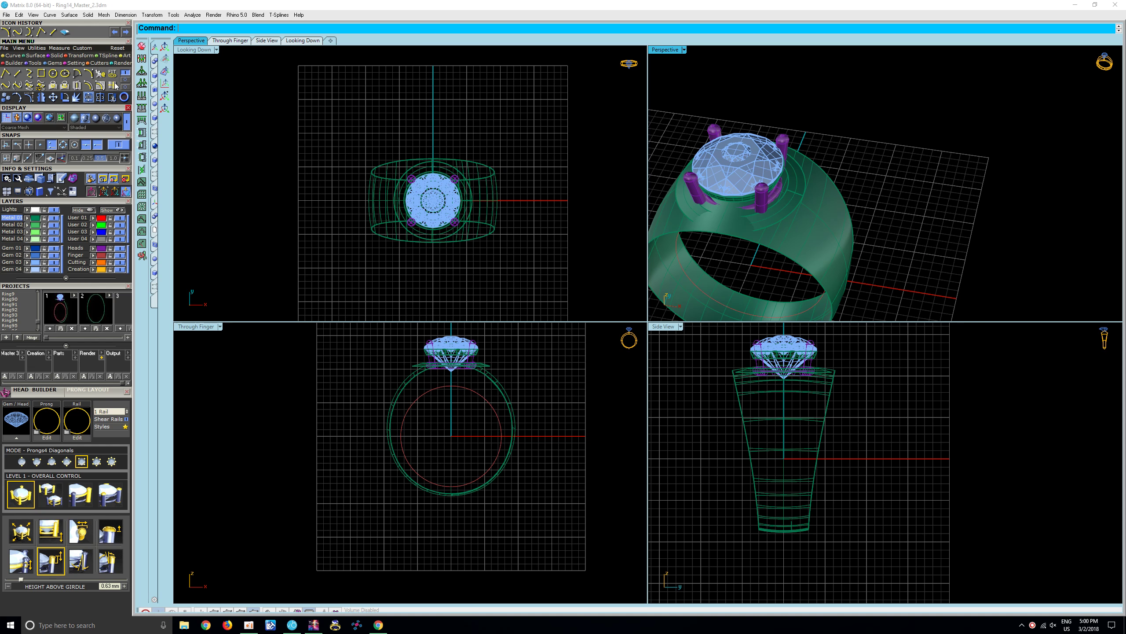
Step: Align the ring shank onto a flat base plane using Align Surfaces with AutoBase
left_click(71, 56)
left_click(822, 245)
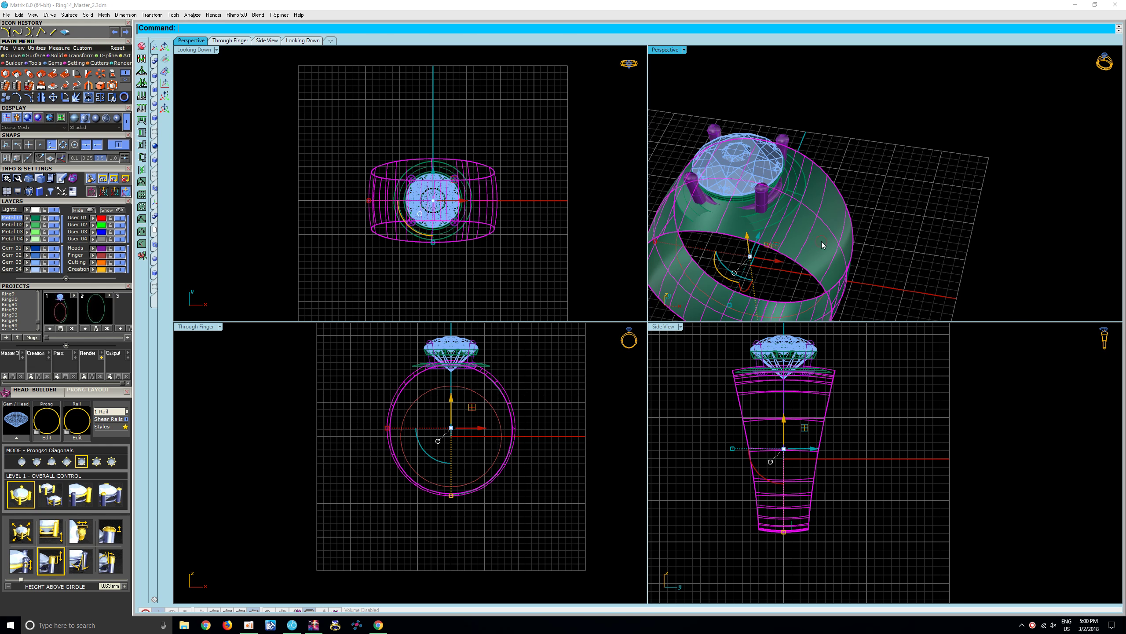
left_click(30, 86)
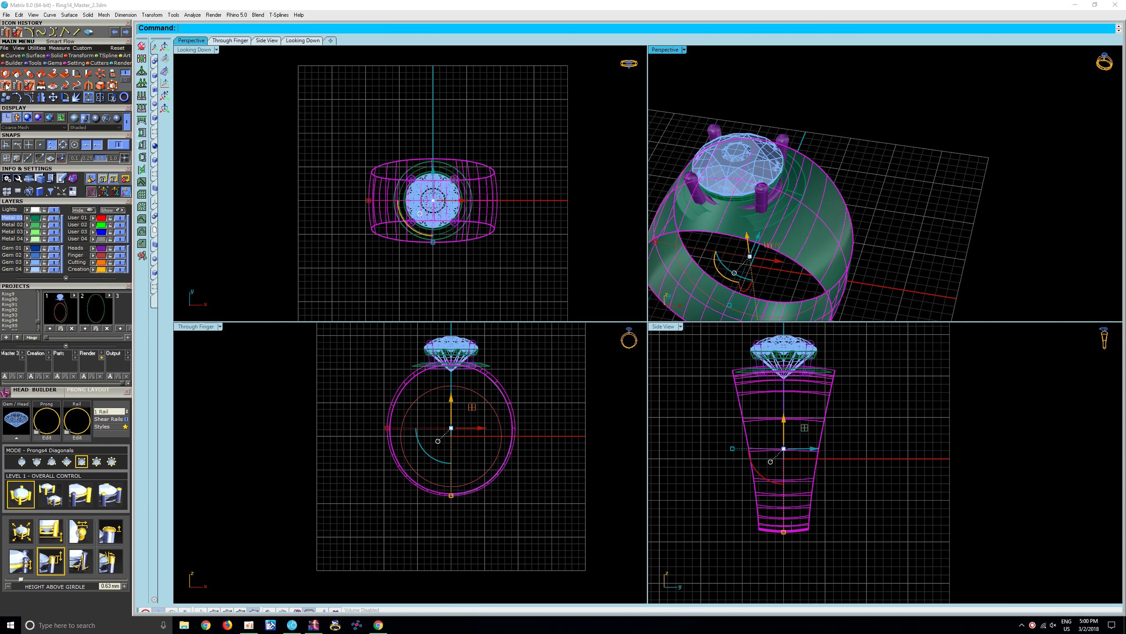
left_click(227, 28)
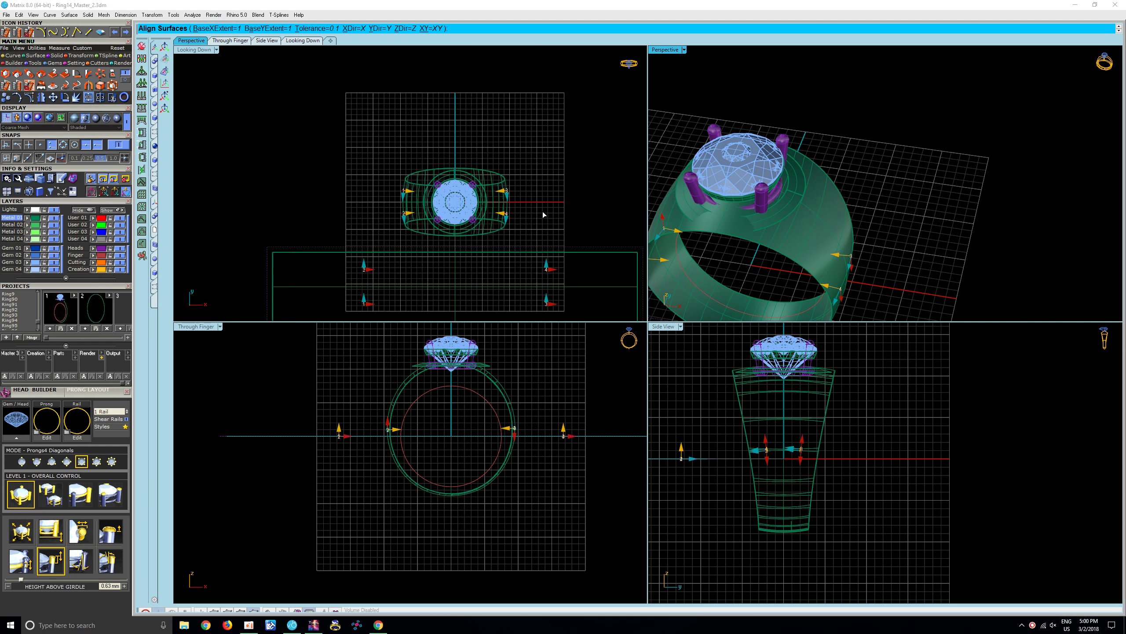
key("Return")
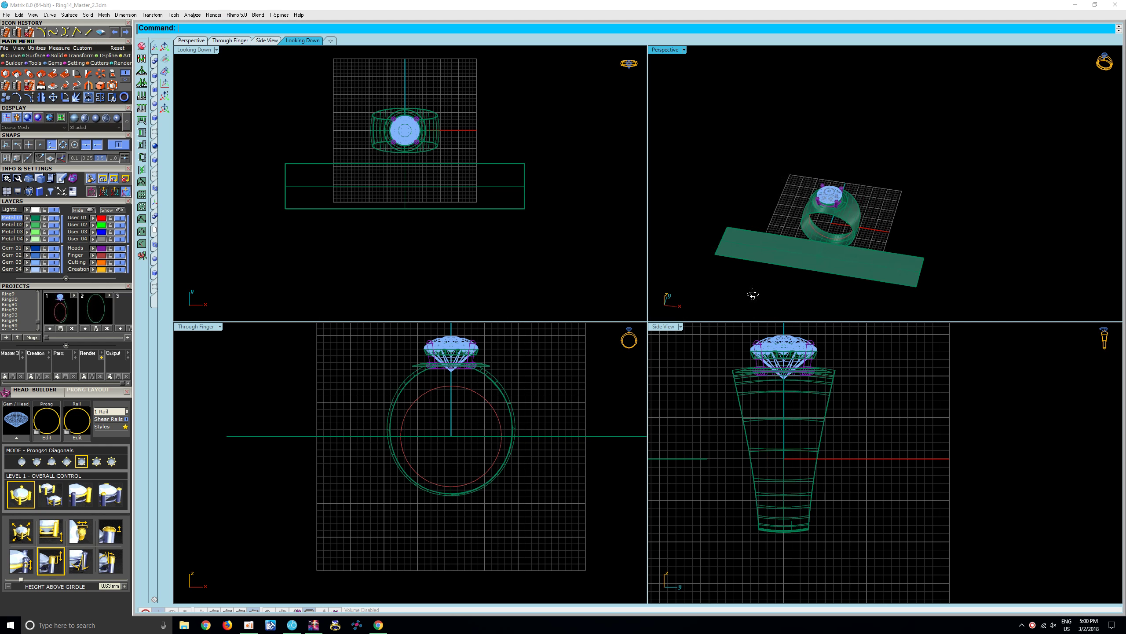
Step: Maximise the Perspective view on the ring and plane, and start Extract Isocurve
double_click(660, 53)
scroll(647, 310, "down", 2)
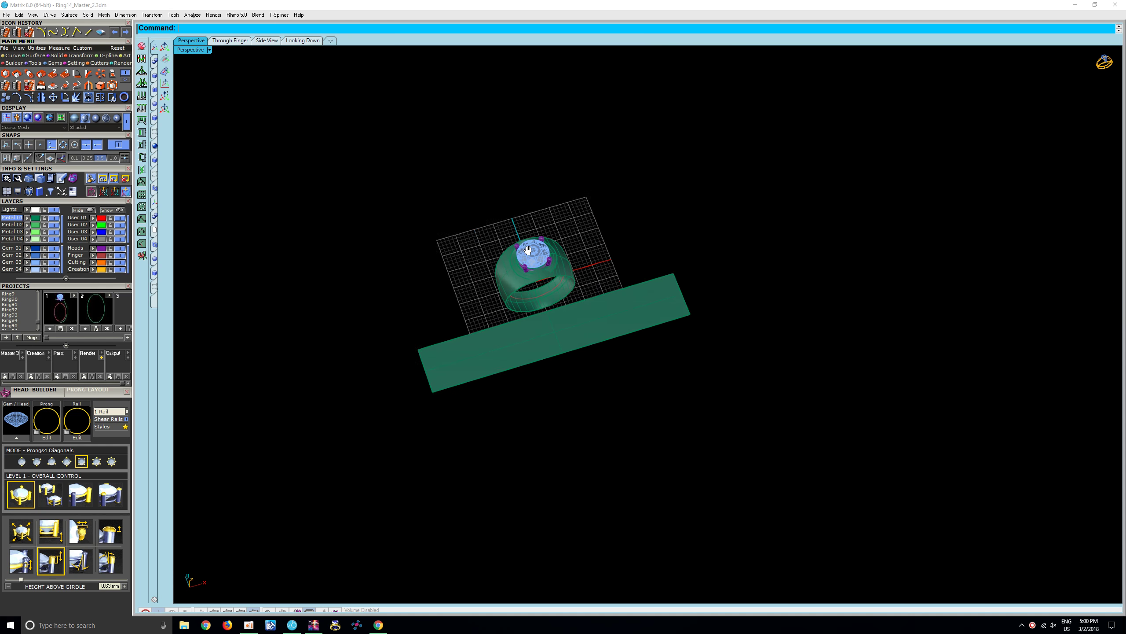
scroll(518, 305, "up", 5)
scroll(516, 301, "up", 2)
mouse_move(516, 302)
right_mouse_down("shift")
mouse_move(574, 365)
mouse_move(599, 372)
mouse_move(563, 322)
right_mouse_up("shift")
left_click(3, 55)
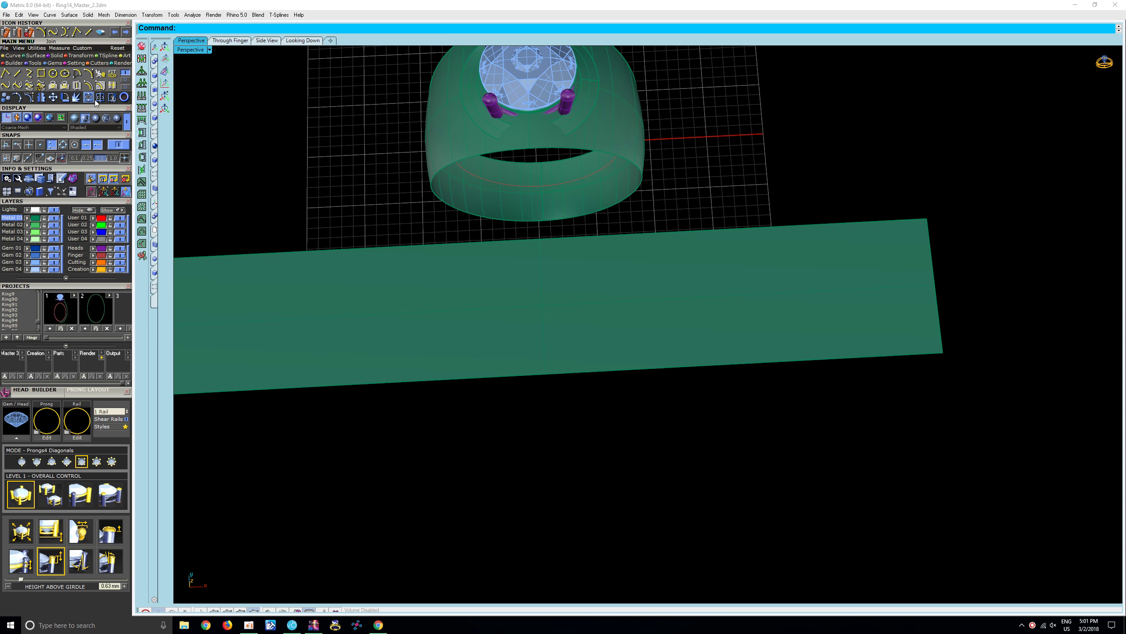
left_click(114, 86)
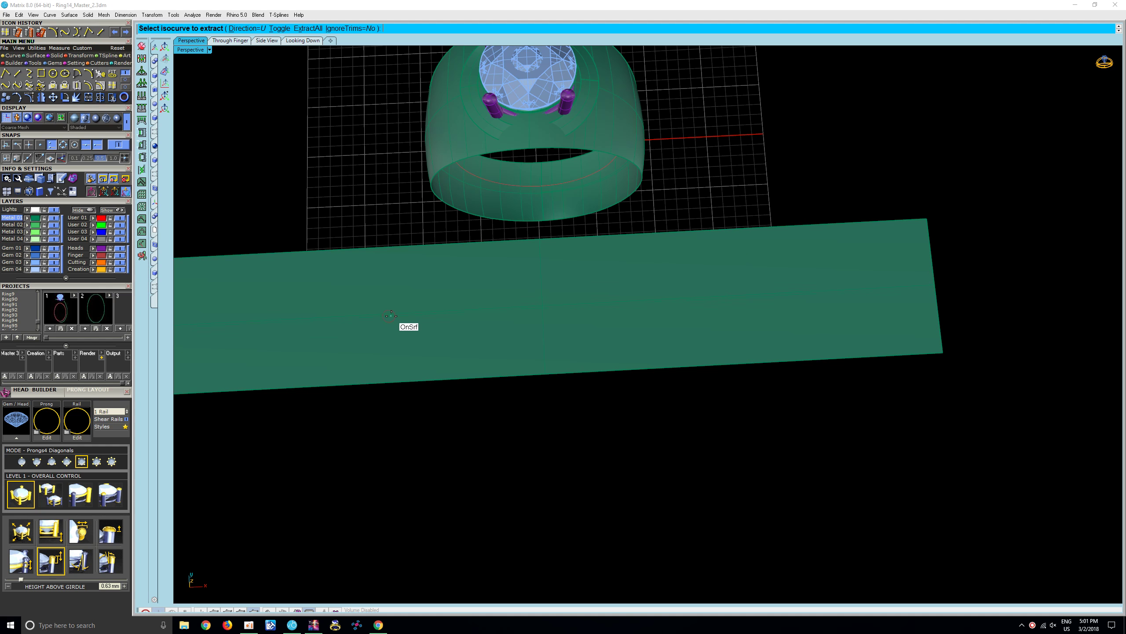
Step: Extract a crosswise isocurve and a V-direction lengthwise isocurve through the plane's middle, then lock the plane
left_click(935, 285)
key("Return")
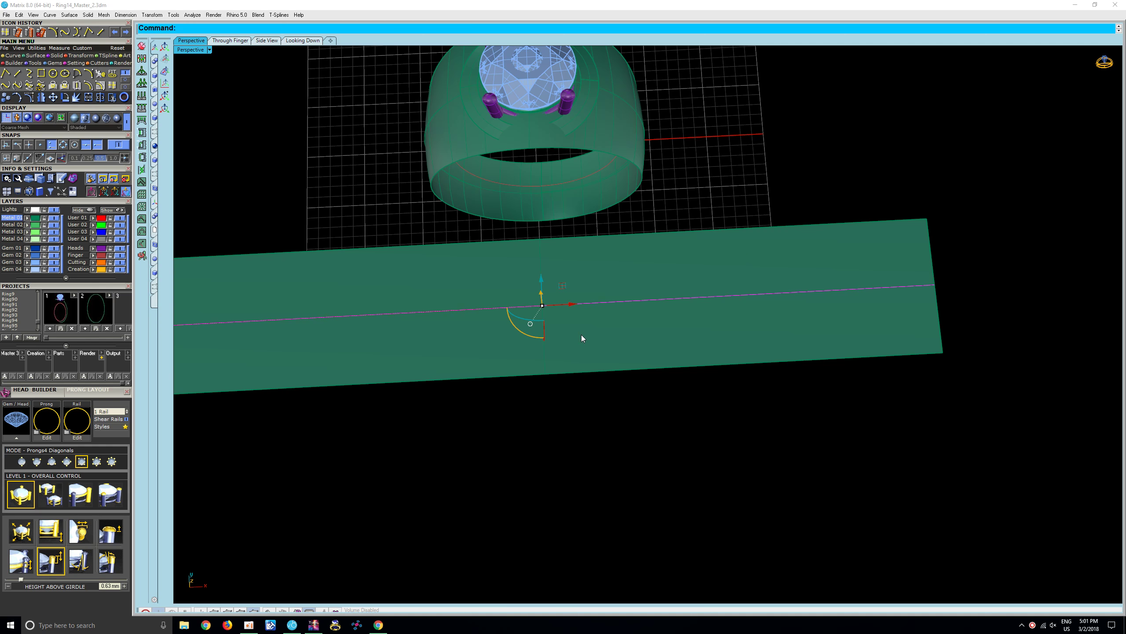
right_click(580, 335)
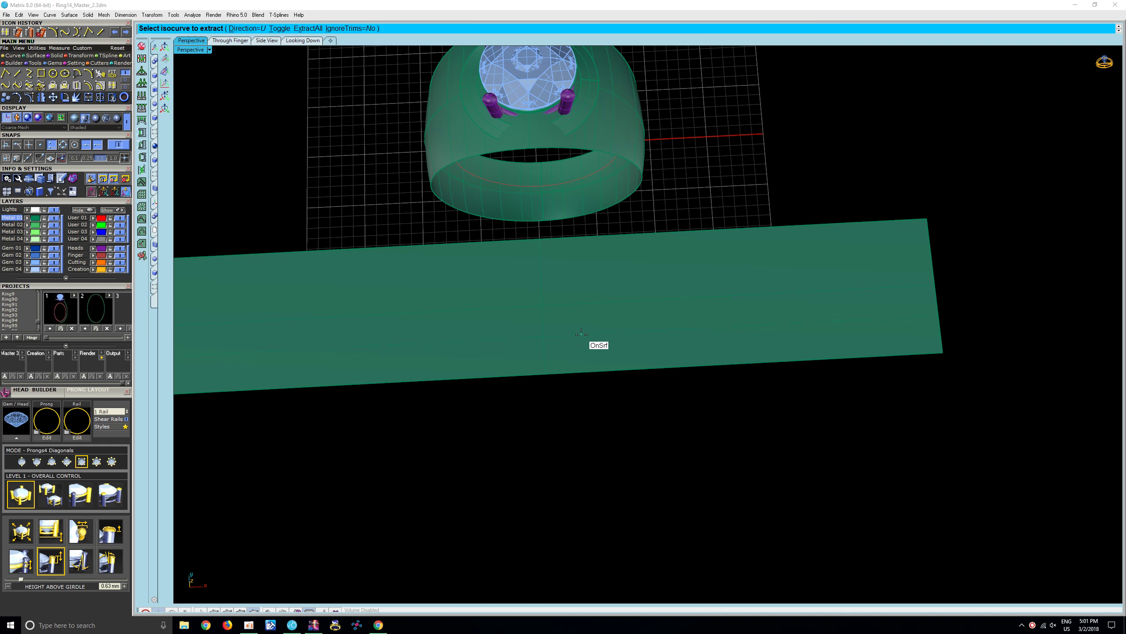
left_click(279, 29)
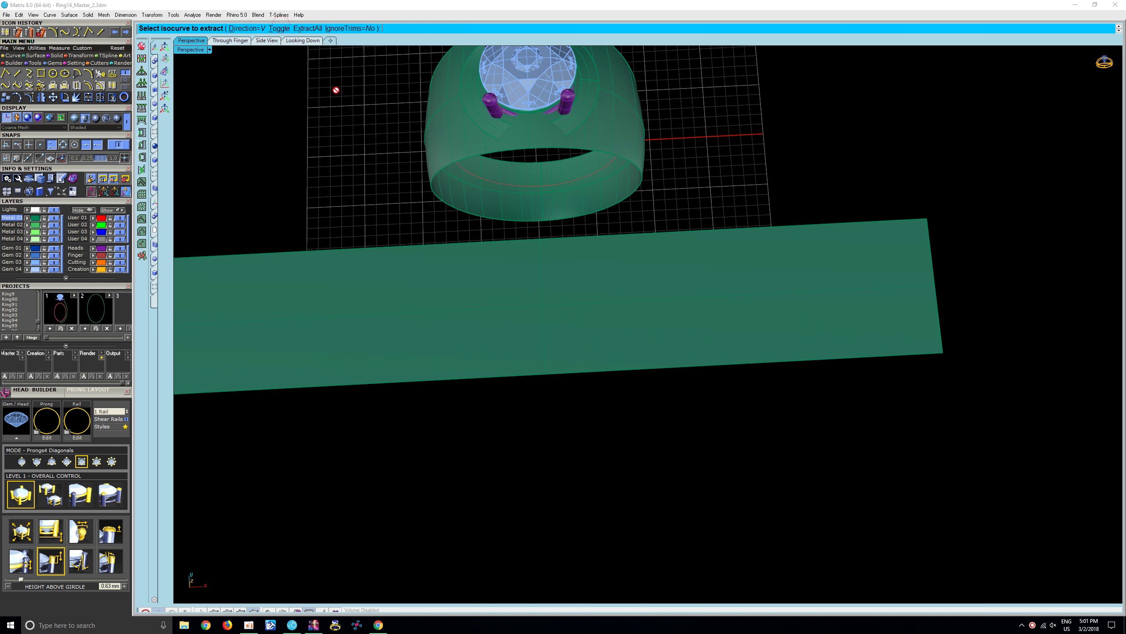
left_click(544, 373)
key("Return")
mouse_move(598, 363)
right_mouse_down()
mouse_move(621, 421)
mouse_move(606, 381)
mouse_move(593, 409)
mouse_move(597, 363)
right_mouse_up()
key("Escape")
scroll(594, 409, "up", 3)
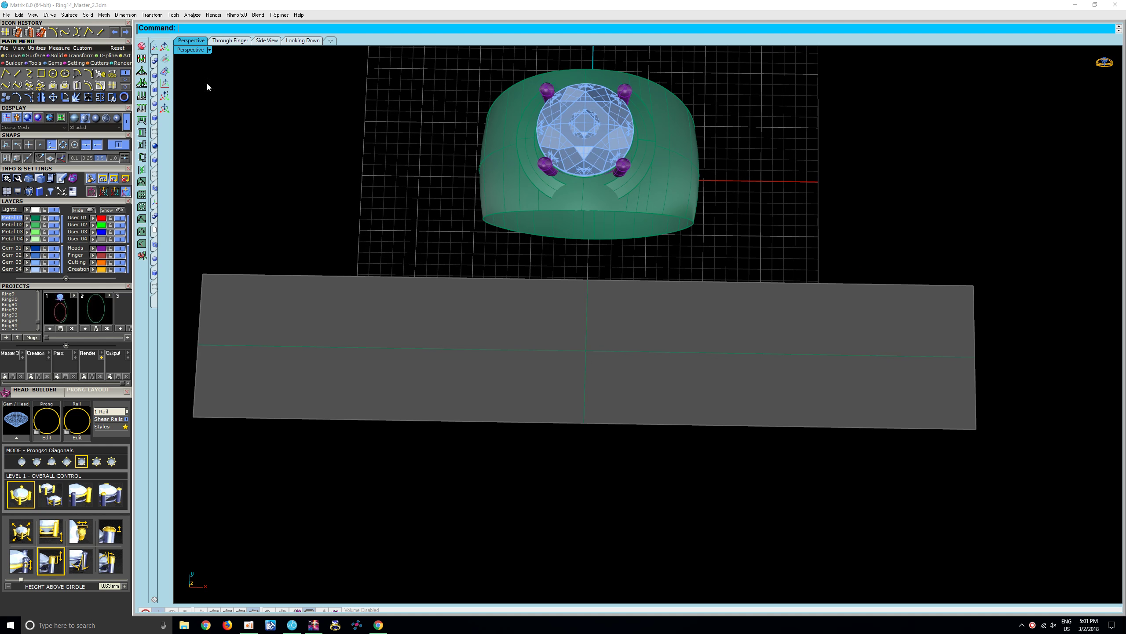
Step: Start an arc on the plane's centre point, then cancel it
right_click_drag(445, 352, 448, 360)
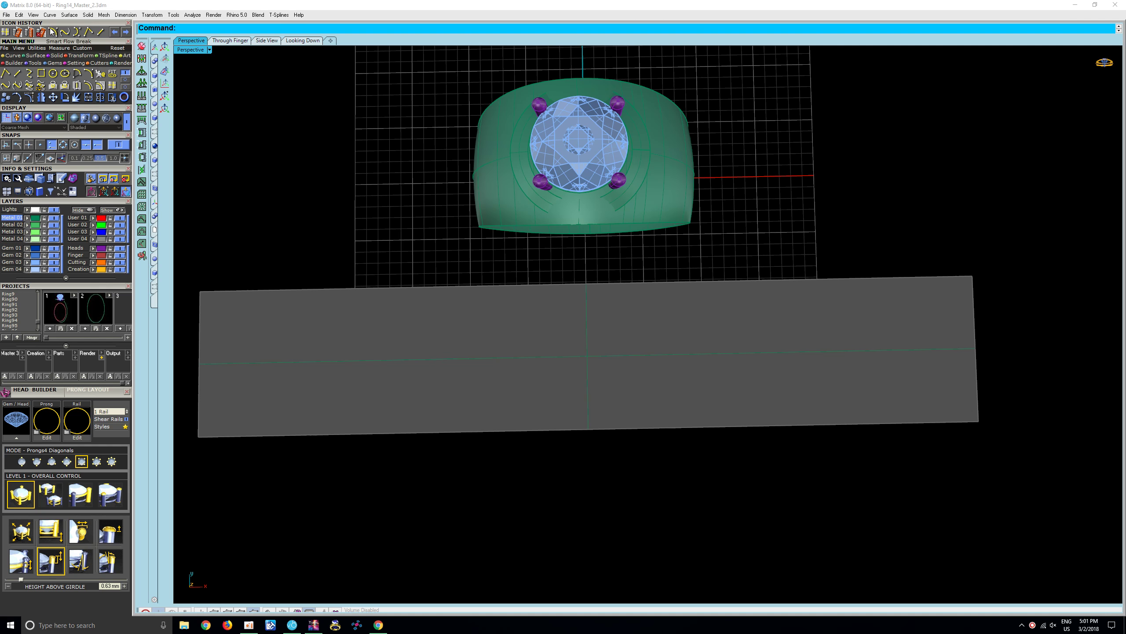
left_click(77, 33)
mouse_move(337, 302)
right_mouse_down()
mouse_move(476, 318)
mouse_move(478, 303)
right_mouse_up()
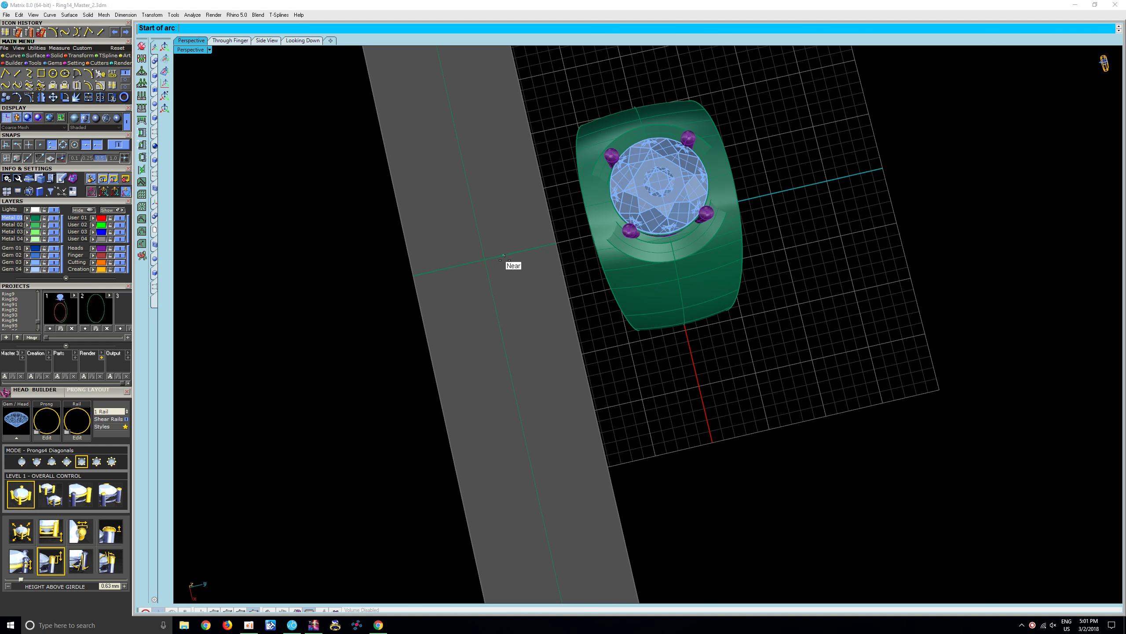
left_click(504, 255)
key("Escape")
Step: Draw a freeform curve from the centre line down one half of the plane and select it
left_click(76, 32)
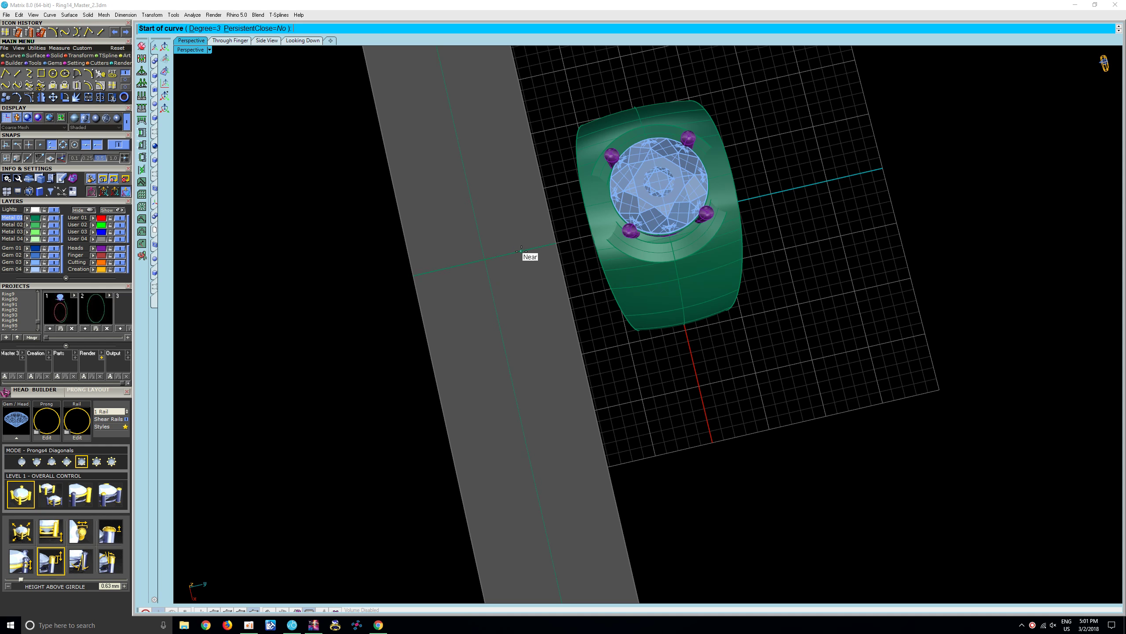
left_click(503, 255)
left_click(551, 291)
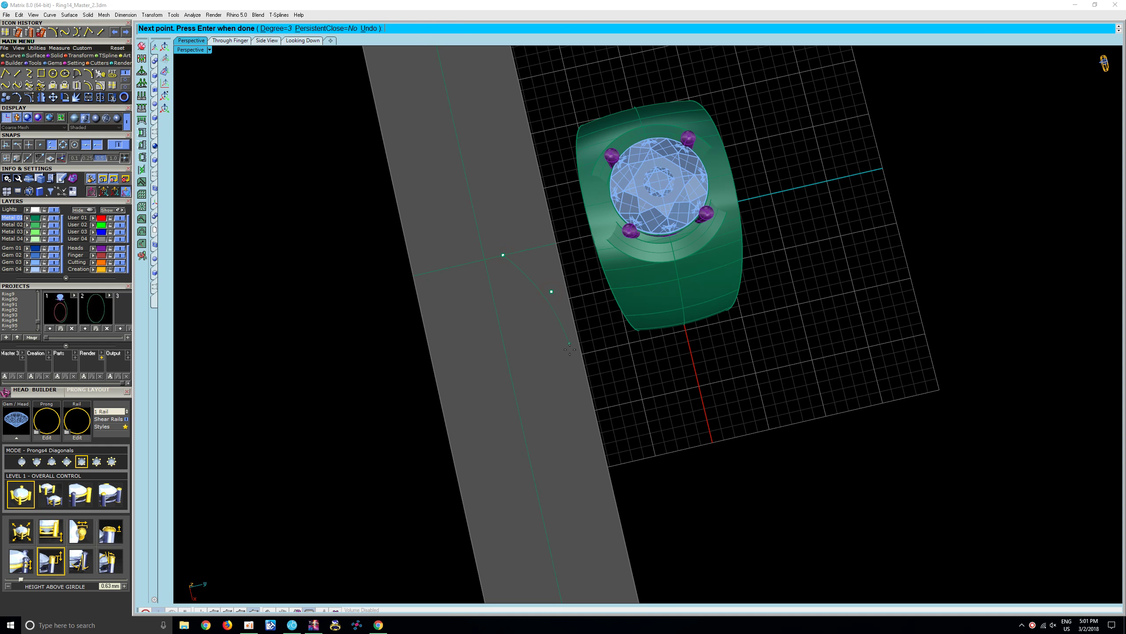
right_click_drag(573, 374, 533, 250, "shift")
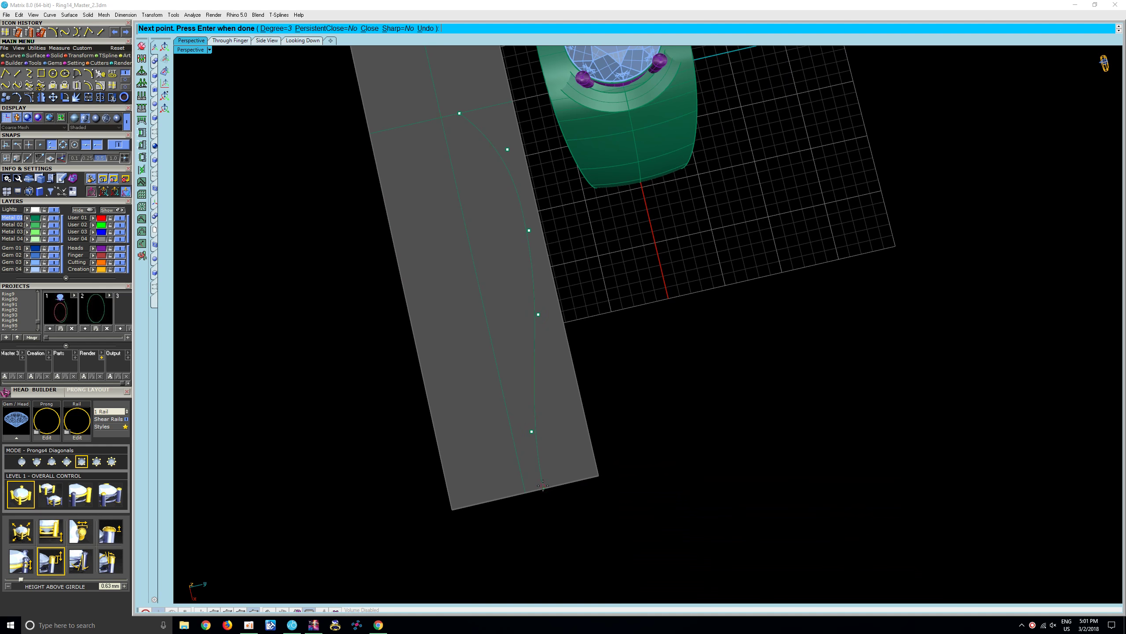
key("Return")
mouse_move(551, 473)
right_mouse_down()
mouse_move(568, 359)
mouse_move(611, 327)
mouse_move(619, 380)
mouse_move(603, 352)
right_mouse_up()
scroll(485, 323, "up", 2)
mouse_move(484, 322)
right_mouse_down()
mouse_move(496, 294)
mouse_move(422, 278)
mouse_move(577, 338)
right_mouse_up()
left_click(582, 337)
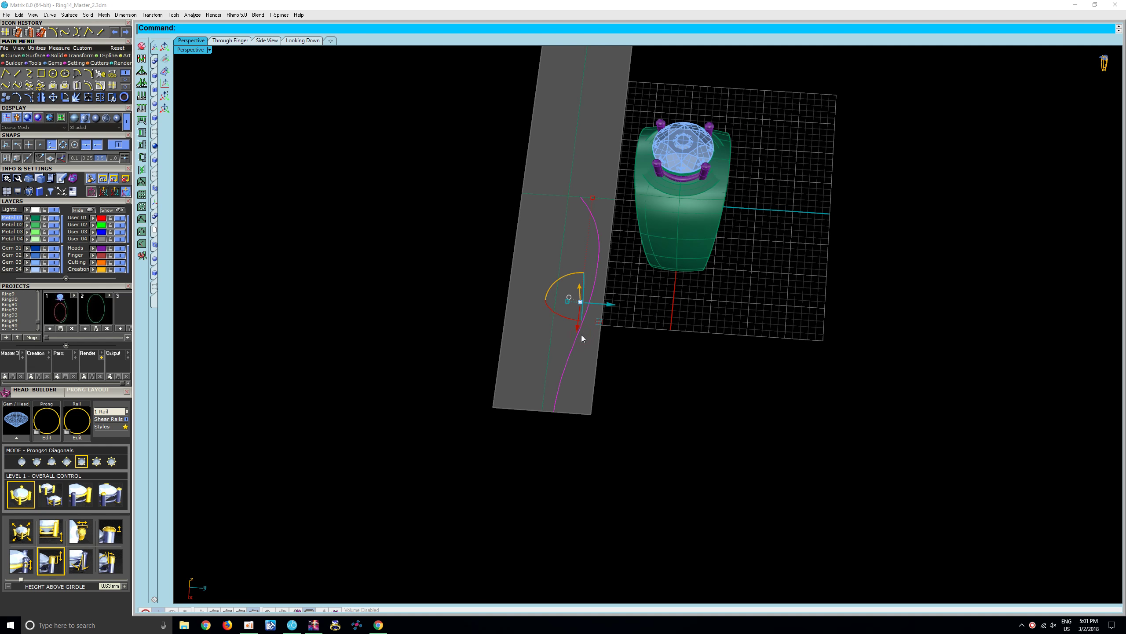
Step: Mirror the profile curve across the plane's lengthwise centre line with the mirror command
type("mirror")
key("Return")
type("0")
key("Return")
type("0")
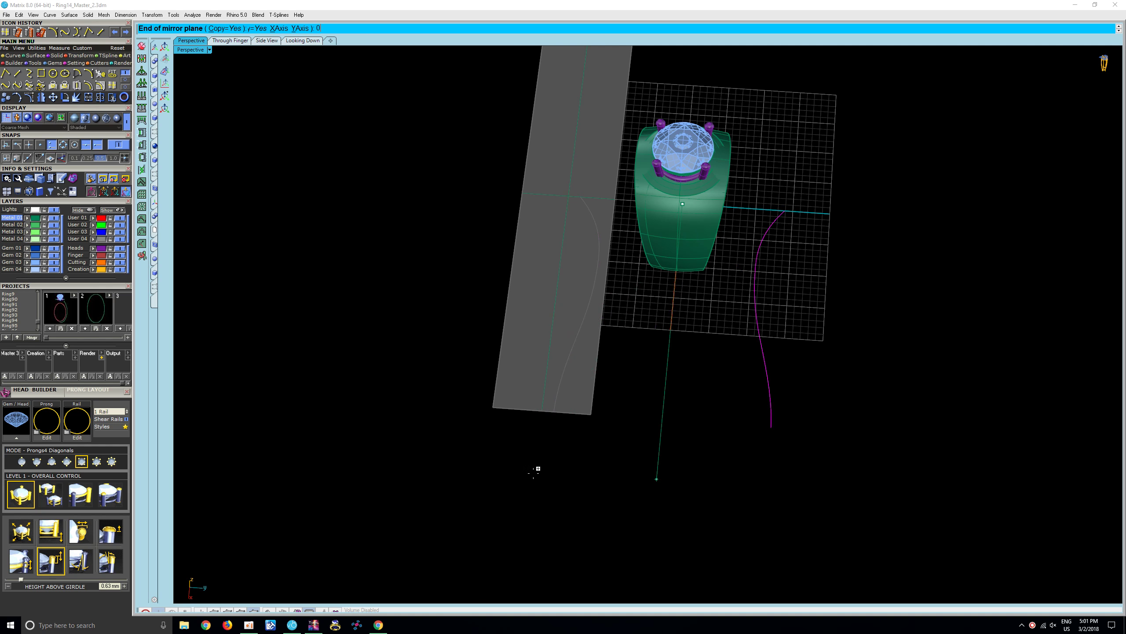
key("BackSpace")
key("Escape")
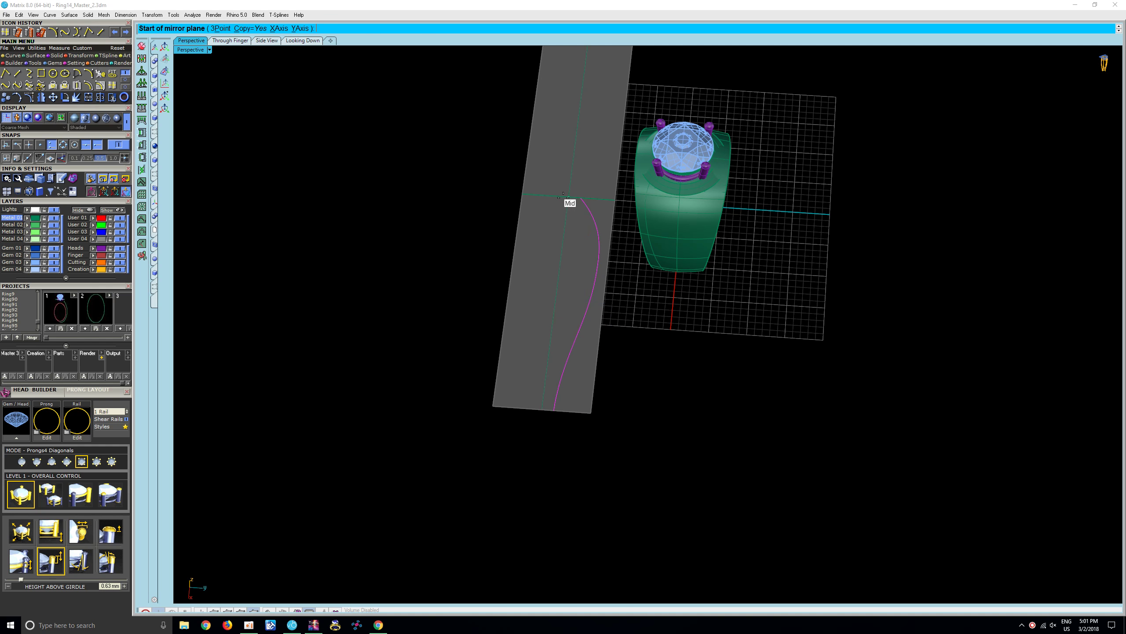
left_click(563, 196)
left_click(539, 453)
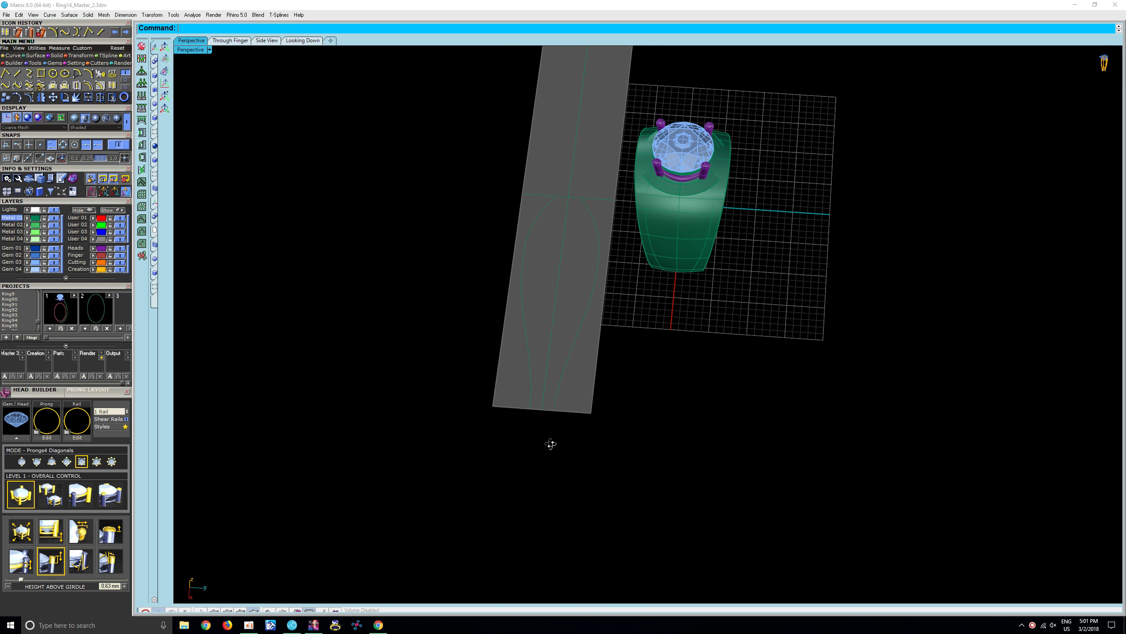
mouse_move(551, 443)
right_mouse_down()
mouse_move(568, 365)
mouse_move(558, 423)
right_mouse_up()
Step: Show the right profile's control points and pull its top point left and downward
scroll(573, 229, "up", 2)
scroll(572, 225, "up", 2)
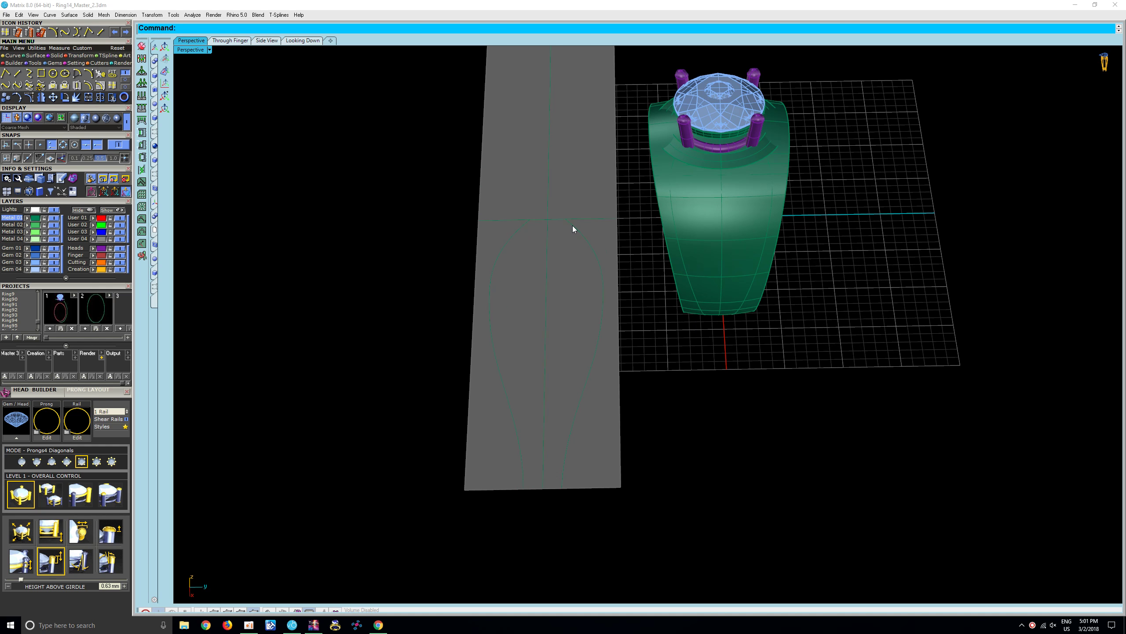
right_click_drag(572, 226, 575, 237)
left_click(577, 224)
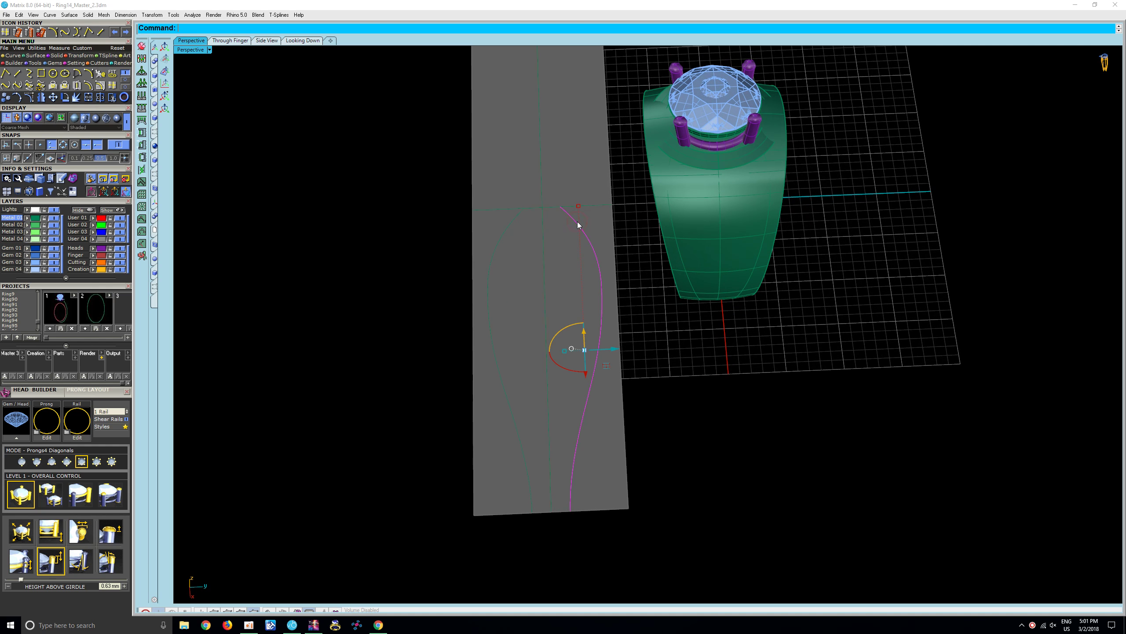
scroll(570, 216, "up", 2)
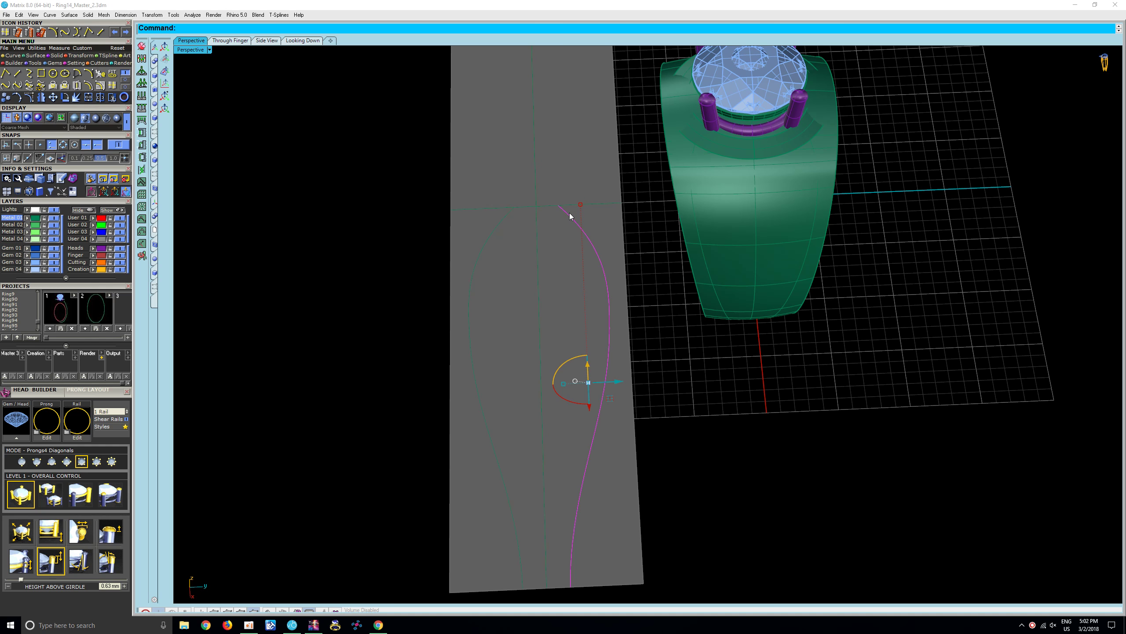
key("F10")
type("Q")
left_click(559, 207)
mouse_move(587, 208)
left_mouse_down()
mouse_move(573, 212)
mouse_move(577, 234)
left_mouse_up()
right_click_drag(579, 247, 586, 273)
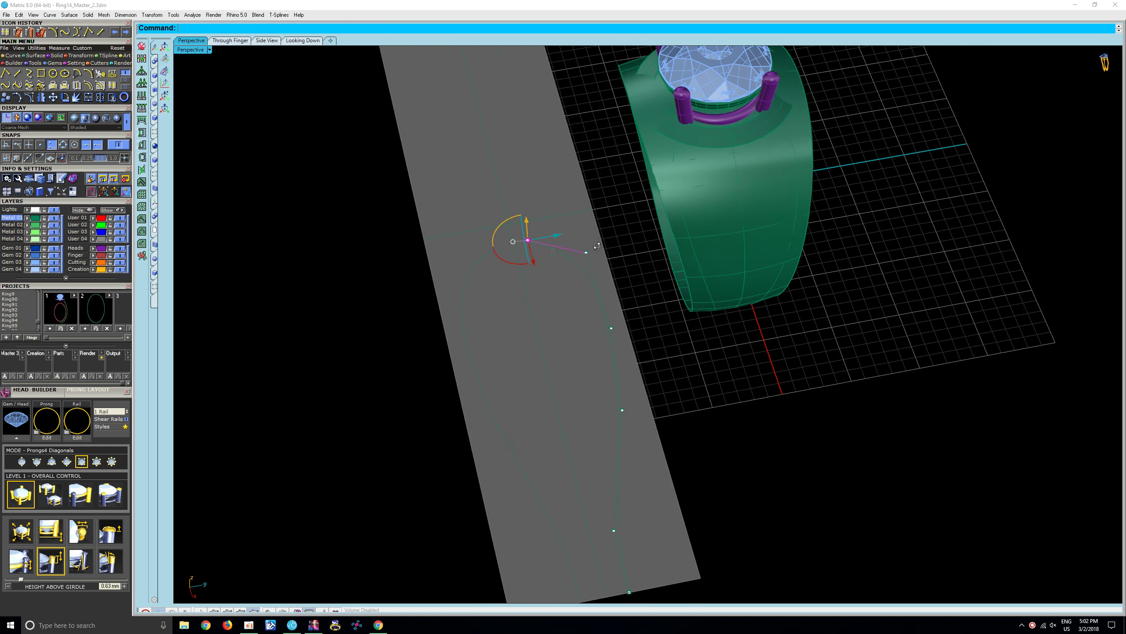
left_click(546, 241)
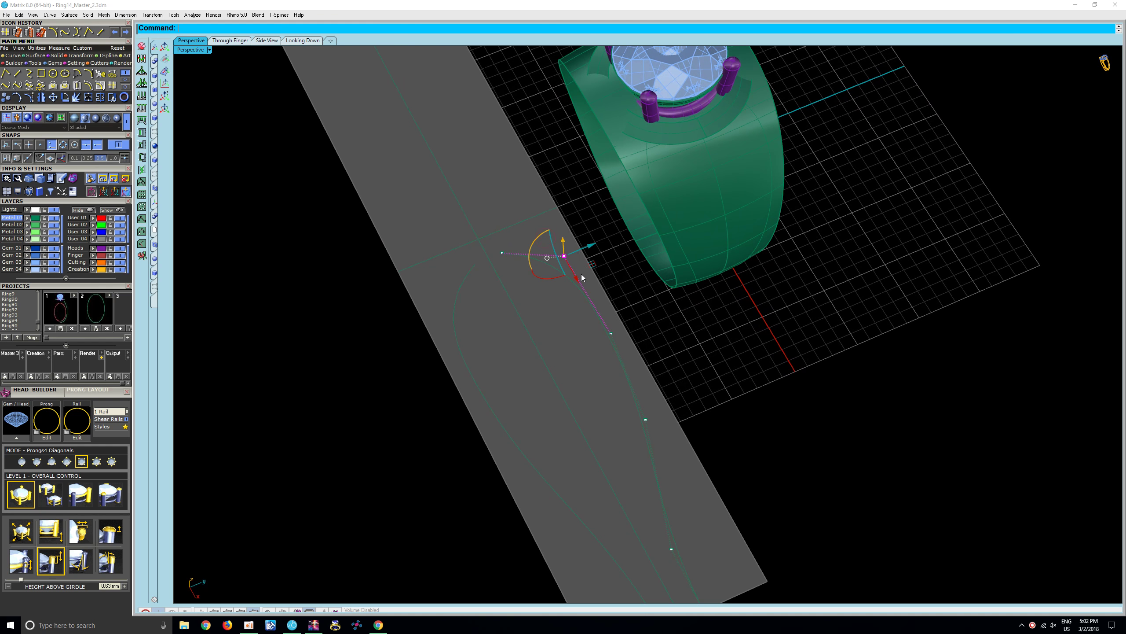
left_click_drag(594, 261, 592, 278)
Step: Move the top and right-middle control points, then shift two more points to curl the upper end
mouse_move(532, 258)
right_mouse_down()
mouse_move(517, 255)
mouse_move(535, 180)
right_mouse_up()
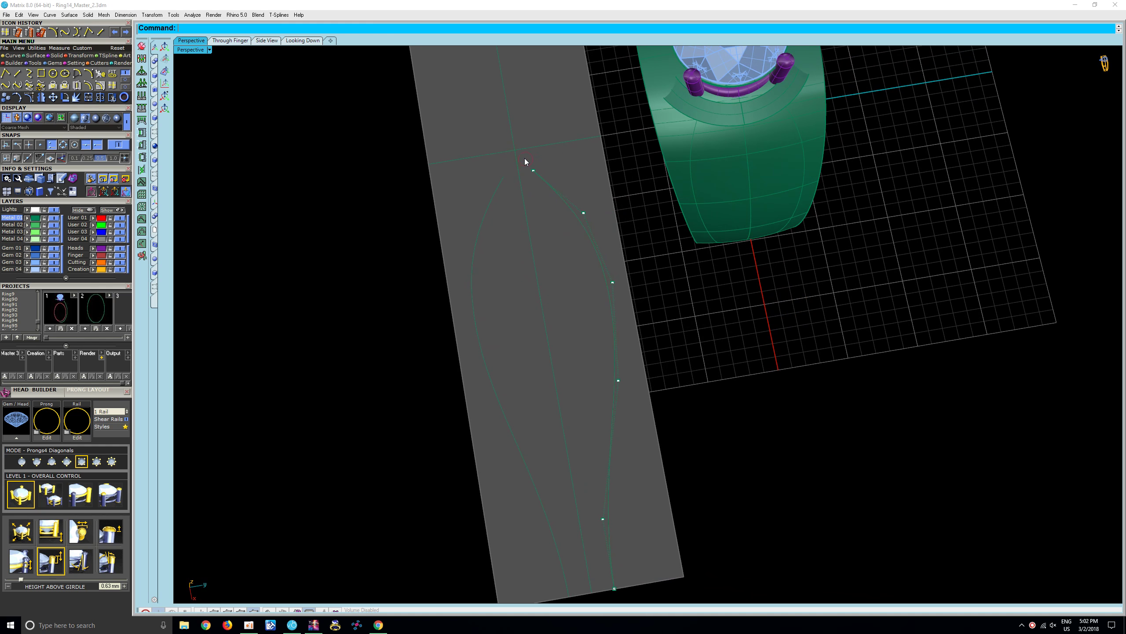
left_click(533, 170)
left_click_drag(576, 195, 568, 215)
right_click_drag(588, 241, 563, 269)
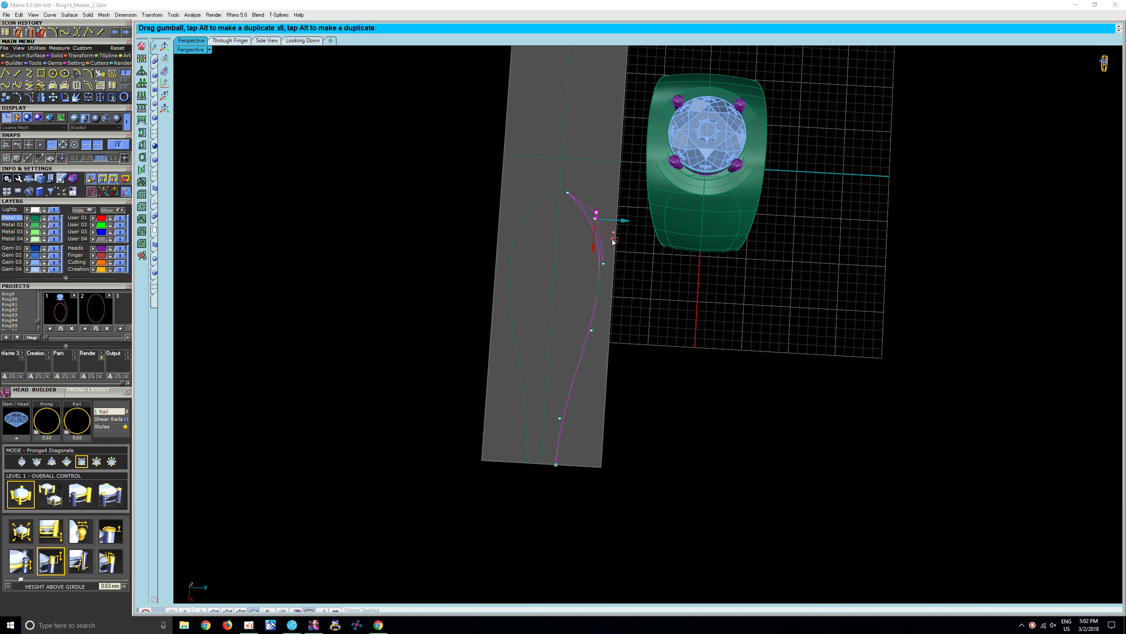
mouse_move(618, 249)
right_mouse_down("shift")
mouse_move(629, 294)
mouse_move(561, 266)
right_mouse_up("shift")
left_click(608, 286)
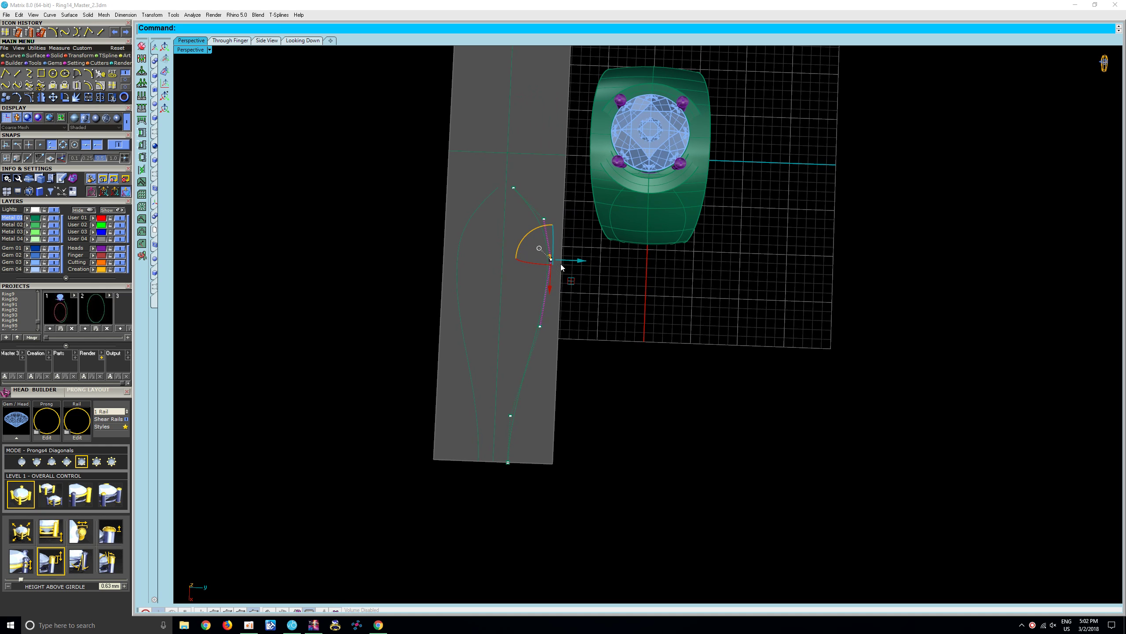
left_click_drag(551, 259, 572, 266)
left_click(593, 251)
right_click_drag(587, 259, 598, 250, "shift")
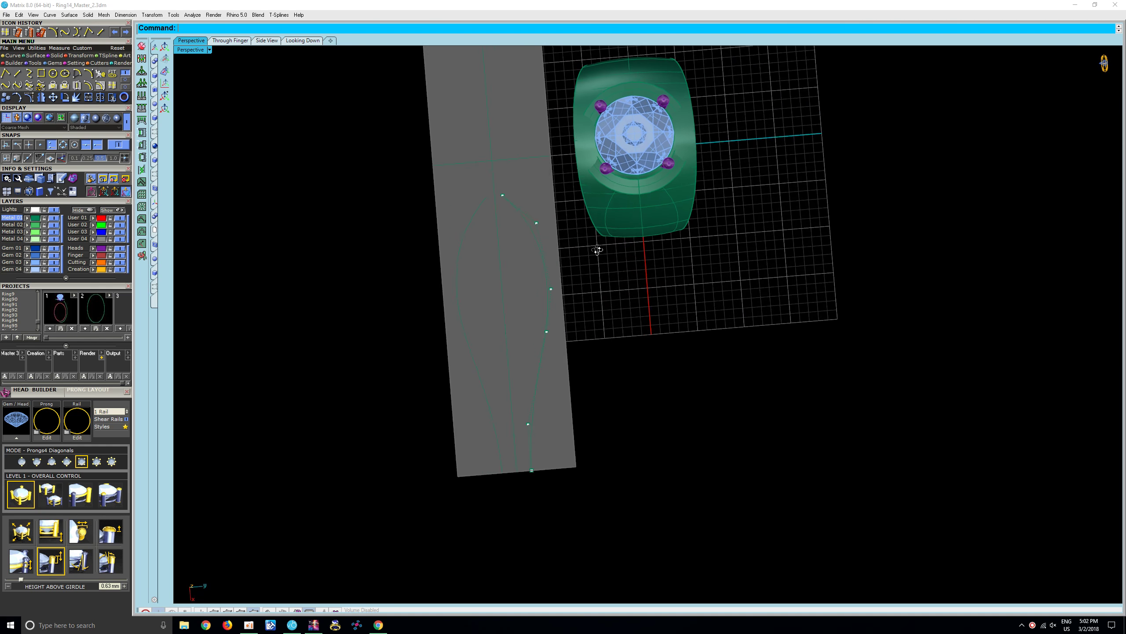
scroll(526, 196, "up", 4)
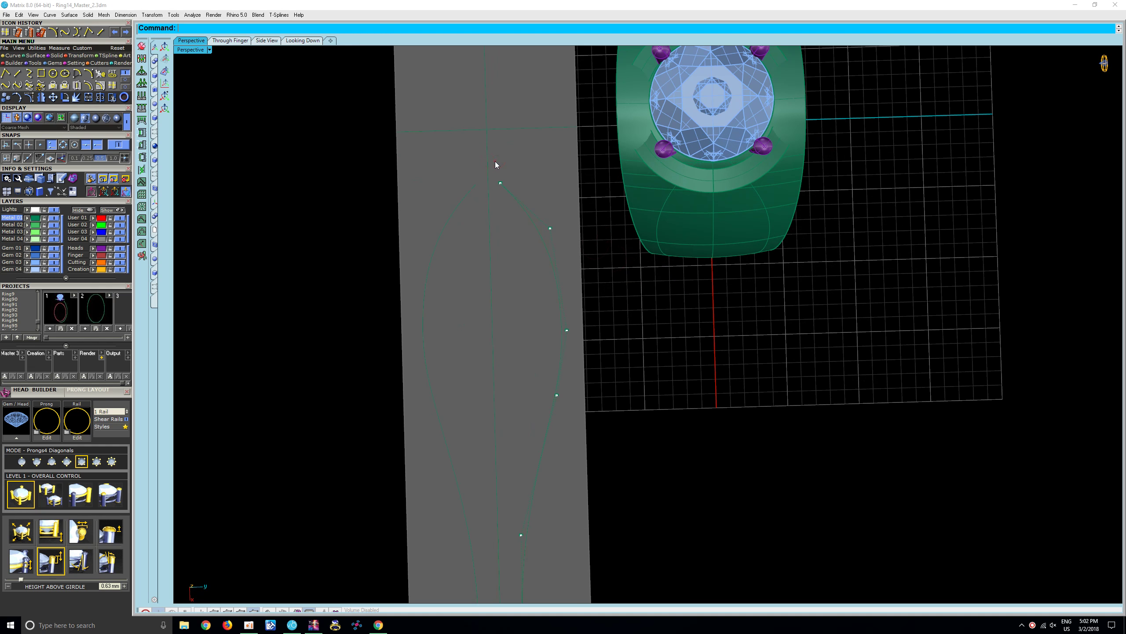
left_click_drag(495, 161, 565, 231)
key("Escape")
mouse_move(569, 236)
right_mouse_down()
mouse_move(604, 142)
mouse_move(681, 164)
mouse_move(636, 162)
right_mouse_up()
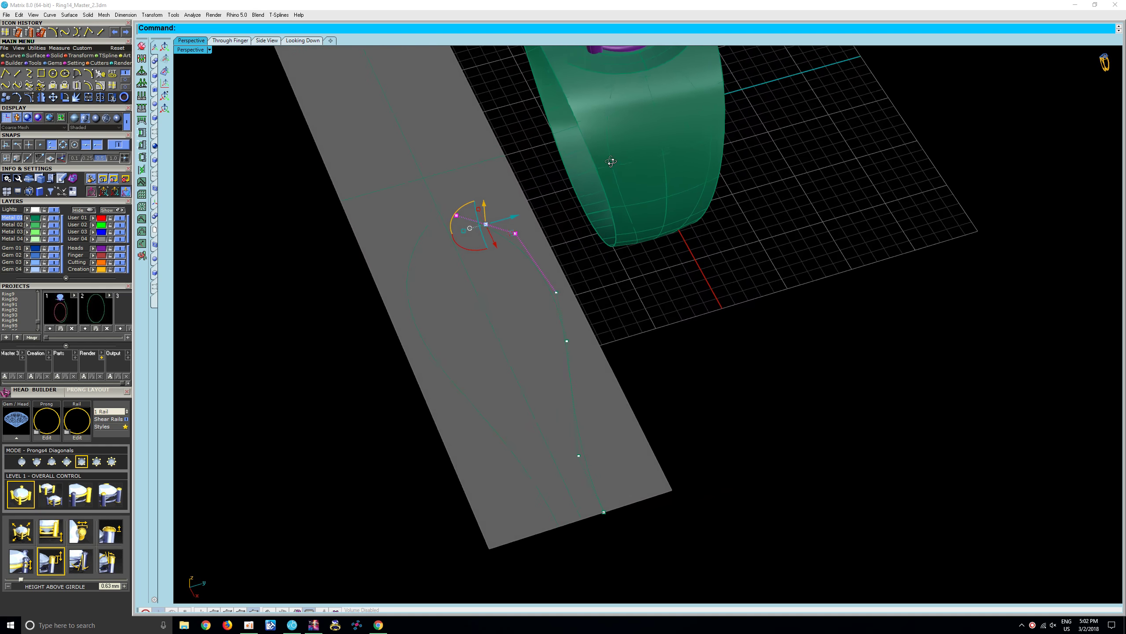
Step: Drag several middle control points of the profile curve to smooth its taper
mouse_move(637, 162)
right_mouse_down()
mouse_move(582, 179)
mouse_move(596, 261)
right_mouse_up()
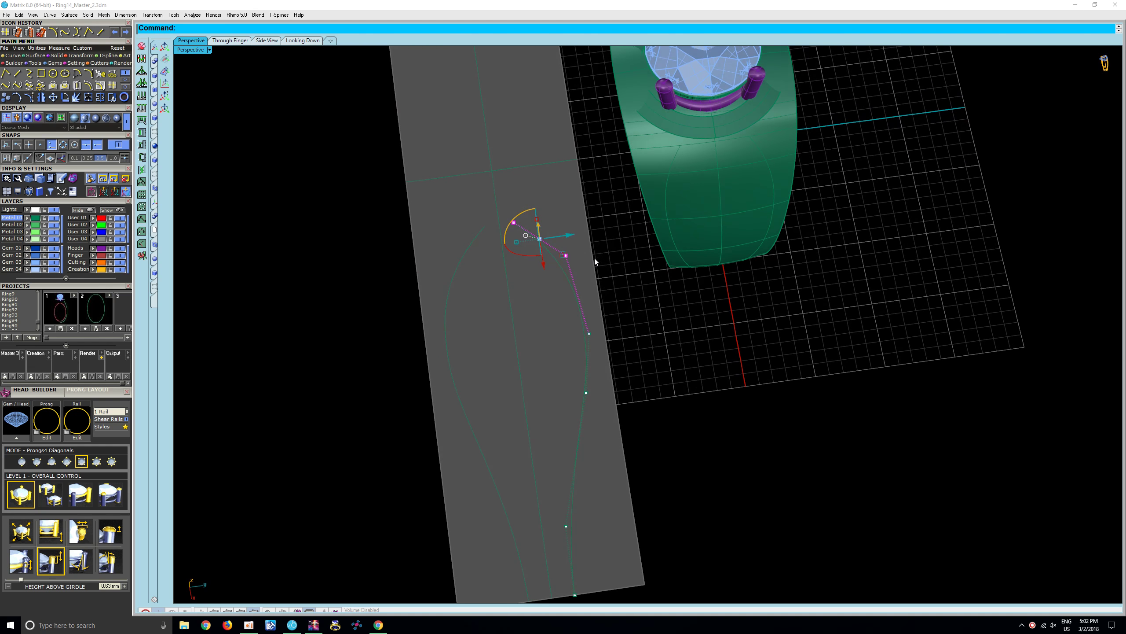
left_click_drag(571, 255, 578, 253)
mouse_move(579, 271)
right_mouse_down()
mouse_move(570, 227)
mouse_move(618, 253)
right_mouse_up()
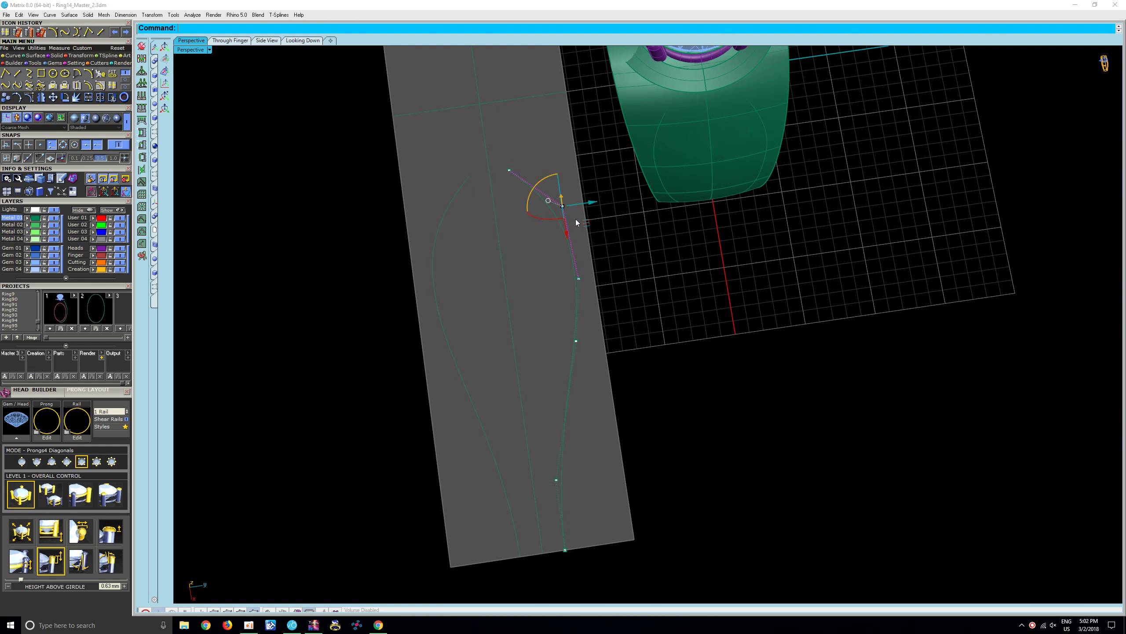
left_click_drag(576, 218, 580, 241)
right_click_drag(580, 241, 552, 219)
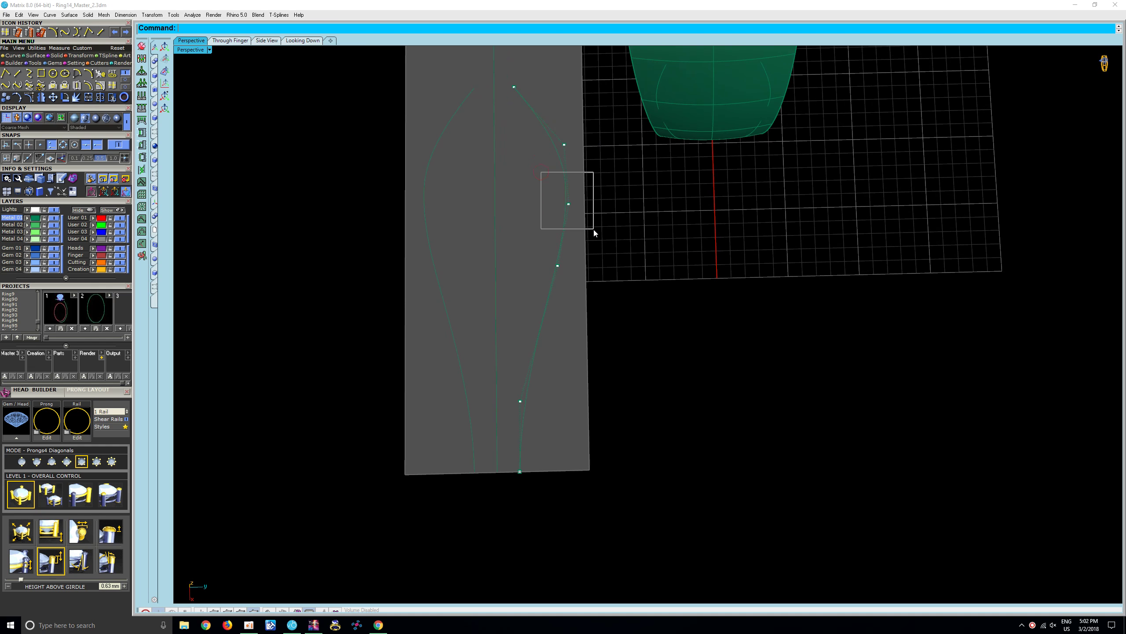
left_click_drag(594, 233, 578, 232)
mouse_move(578, 231)
right_mouse_down()
mouse_move(628, 196)
mouse_move(582, 150)
mouse_move(589, 186)
right_mouse_up()
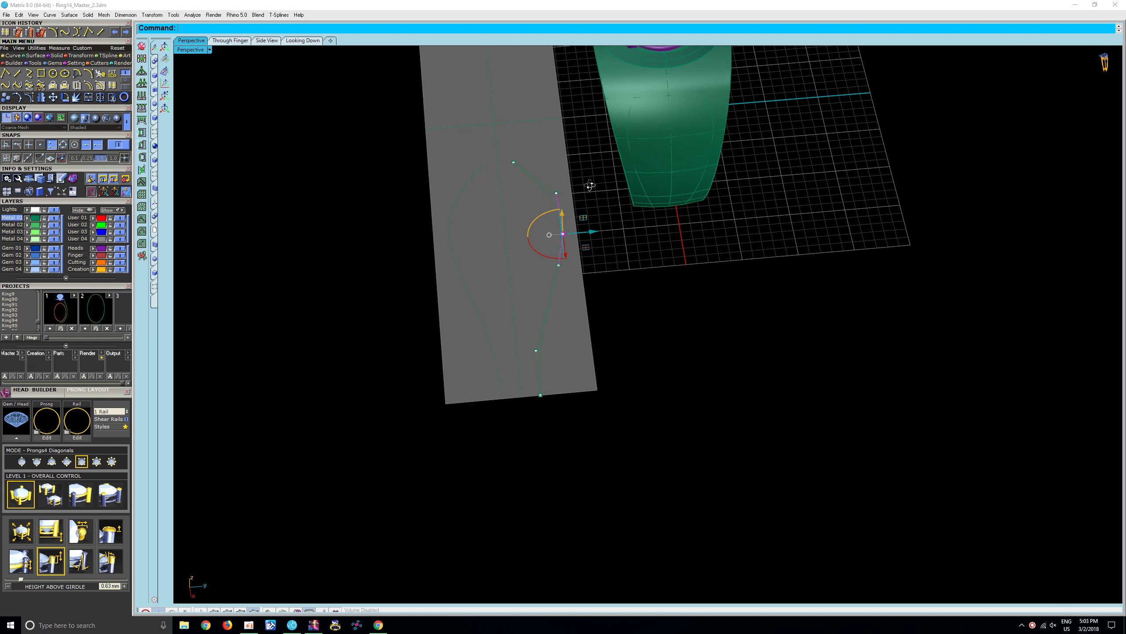
mouse_move(590, 186)
right_mouse_down()
mouse_move(588, 208)
mouse_move(641, 269)
mouse_move(599, 312)
right_mouse_up()
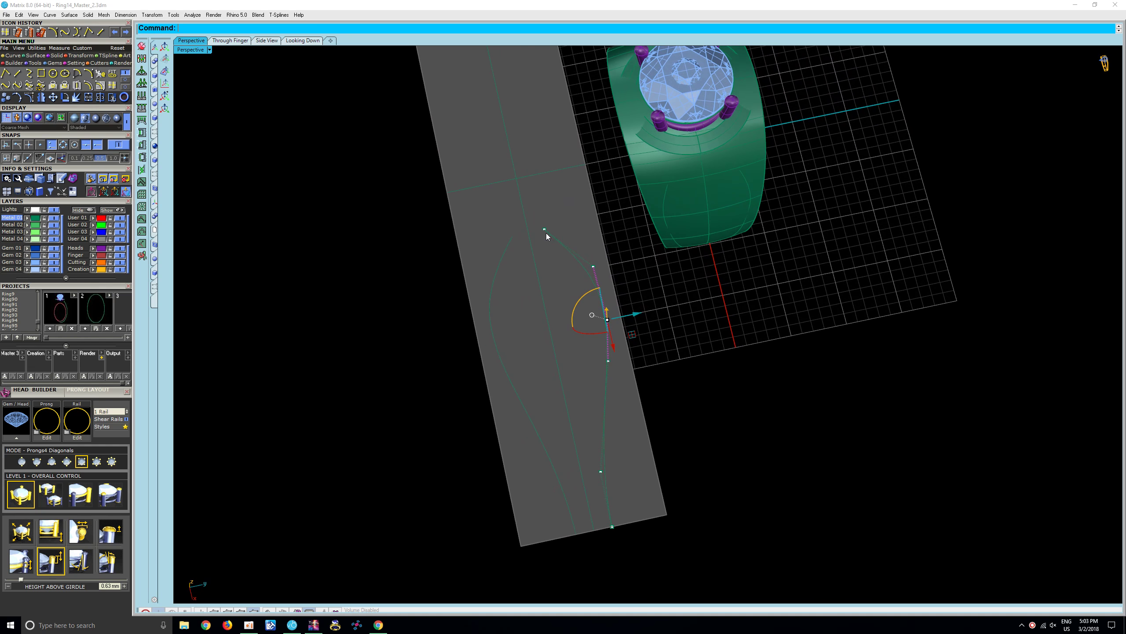
Step: Move the upper control point slightly upward with Move to adjust the curve's top bend
scroll(544, 229, "up", 2)
scroll(543, 229, "down", 2)
mouse_move(543, 229)
right_mouse_down()
mouse_move(559, 176)
mouse_move(580, 166)
mouse_move(559, 250)
right_mouse_up()
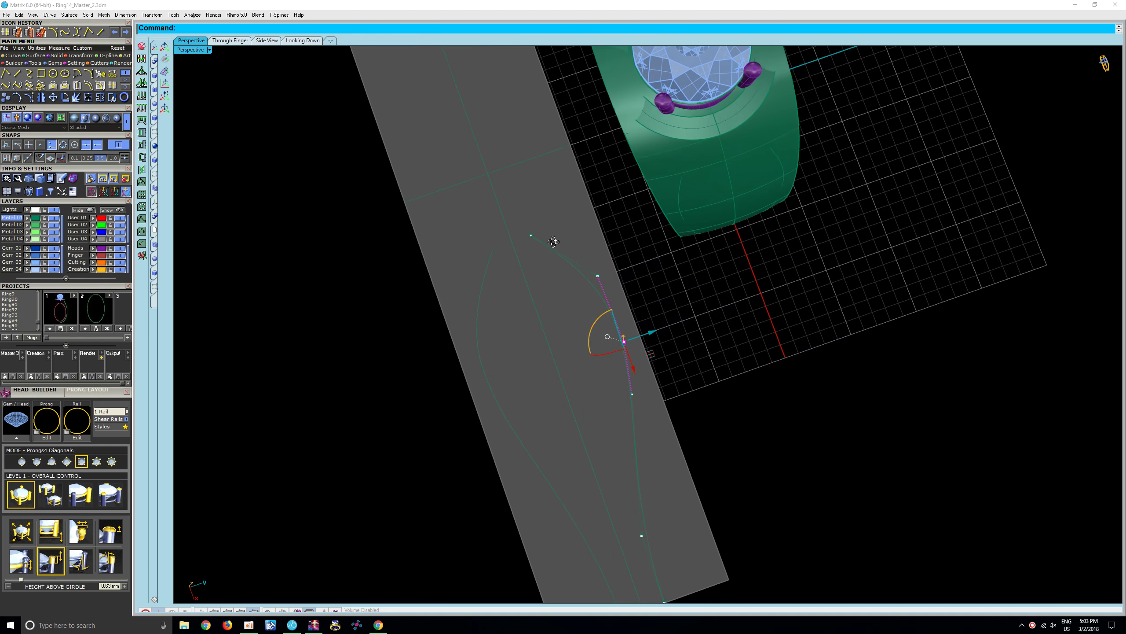
scroll(559, 249, "up", 2)
key("Escape")
left_click(599, 269)
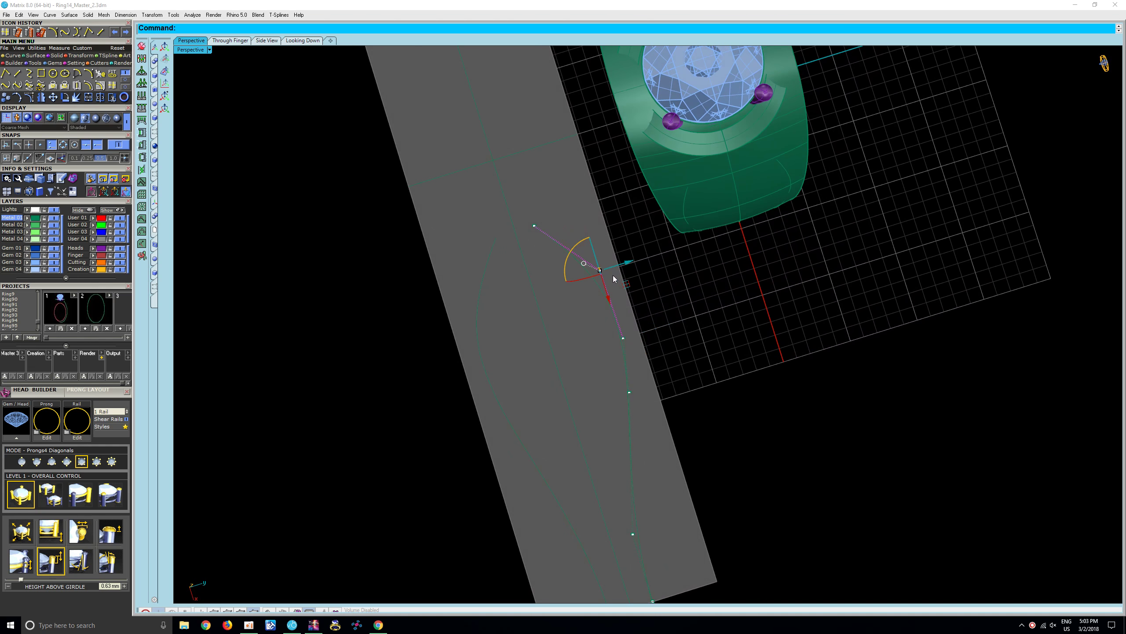
right_click(612, 275)
left_click(612, 275)
left_click(612, 265)
mouse_move(608, 268)
right_mouse_down()
mouse_move(581, 240)
mouse_move(575, 264)
mouse_move(566, 224)
mouse_move(585, 230)
mouse_move(582, 203)
mouse_move(587, 287)
mouse_move(560, 230)
right_mouse_up()
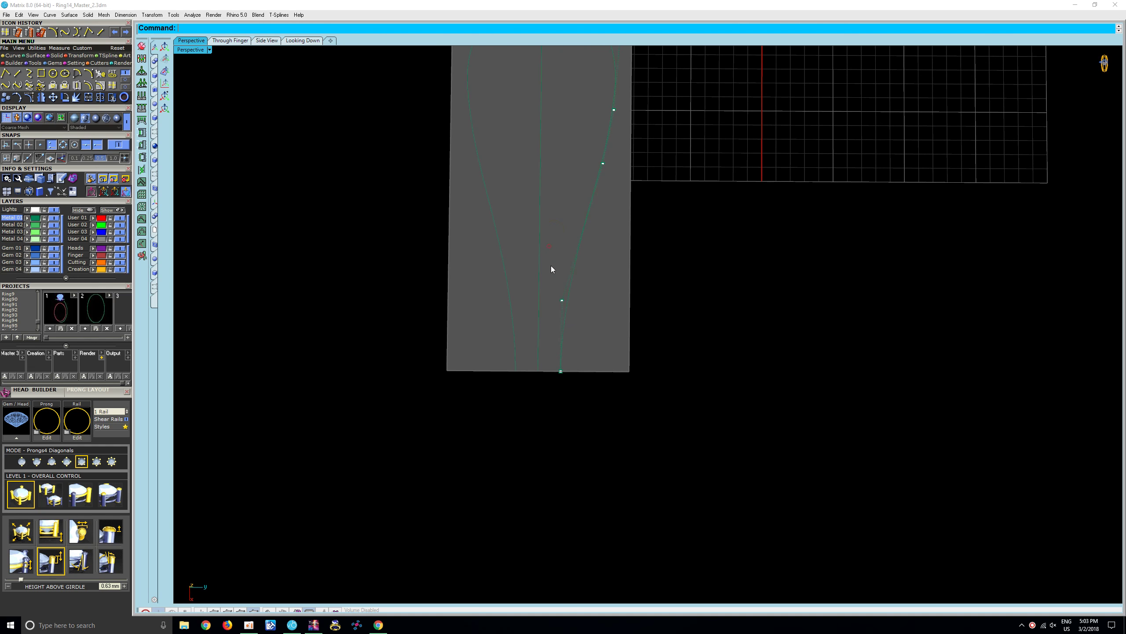
Step: Move the two lowest control points twice to straighten the lower taper, then inspect the shank
left_click_drag(552, 269, 584, 376)
left_click(581, 337)
left_click(590, 317)
mouse_move(590, 317)
right_mouse_down()
mouse_move(603, 308)
mouse_move(580, 360)
right_mouse_up()
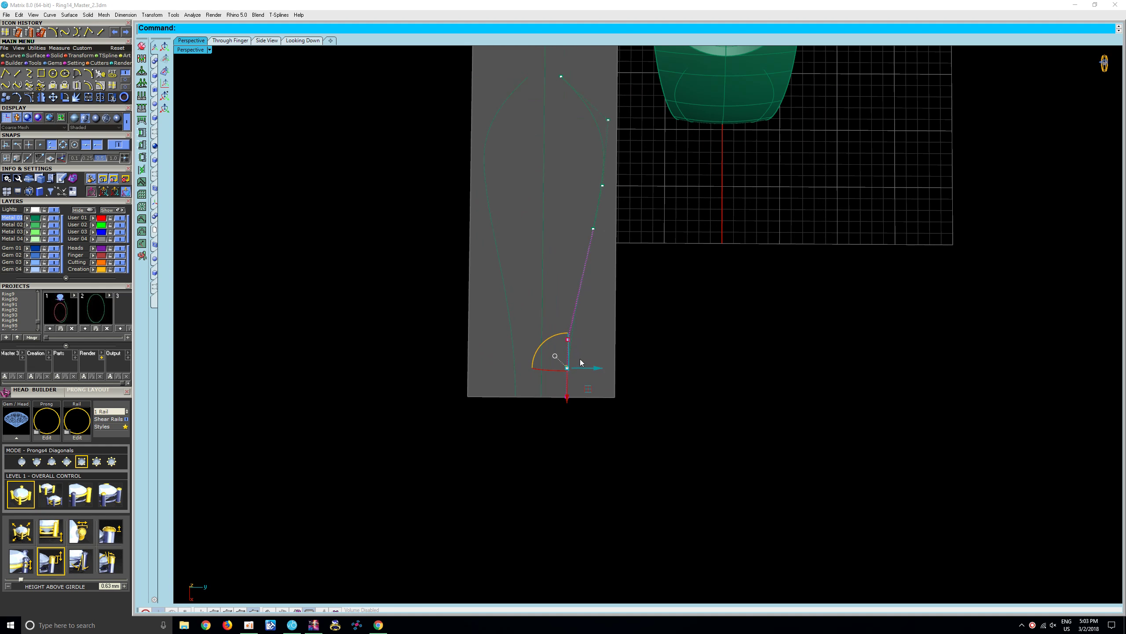
right_click(580, 360)
left_click(592, 339)
mouse_move(593, 339)
right_mouse_down()
mouse_move(609, 329)
mouse_move(604, 194)
mouse_move(601, 341)
right_mouse_up()
scroll(602, 341, "up", 3)
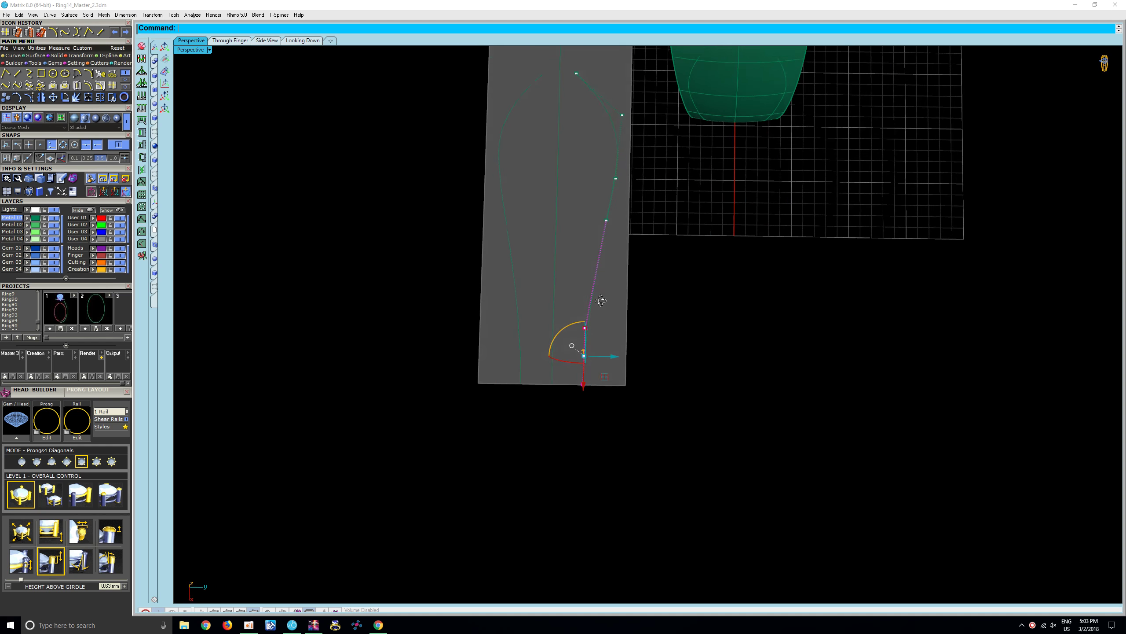
right_click_drag(601, 301, 604, 293)
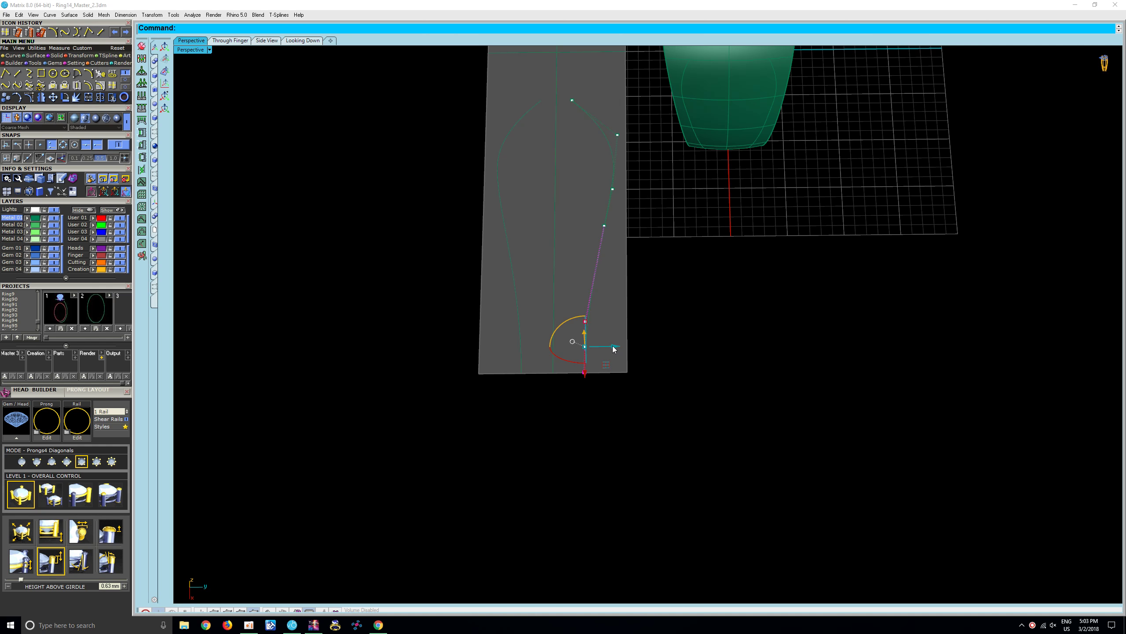
mouse_move(646, 354)
right_mouse_down()
mouse_move(638, 249)
mouse_move(649, 280)
right_mouse_up()
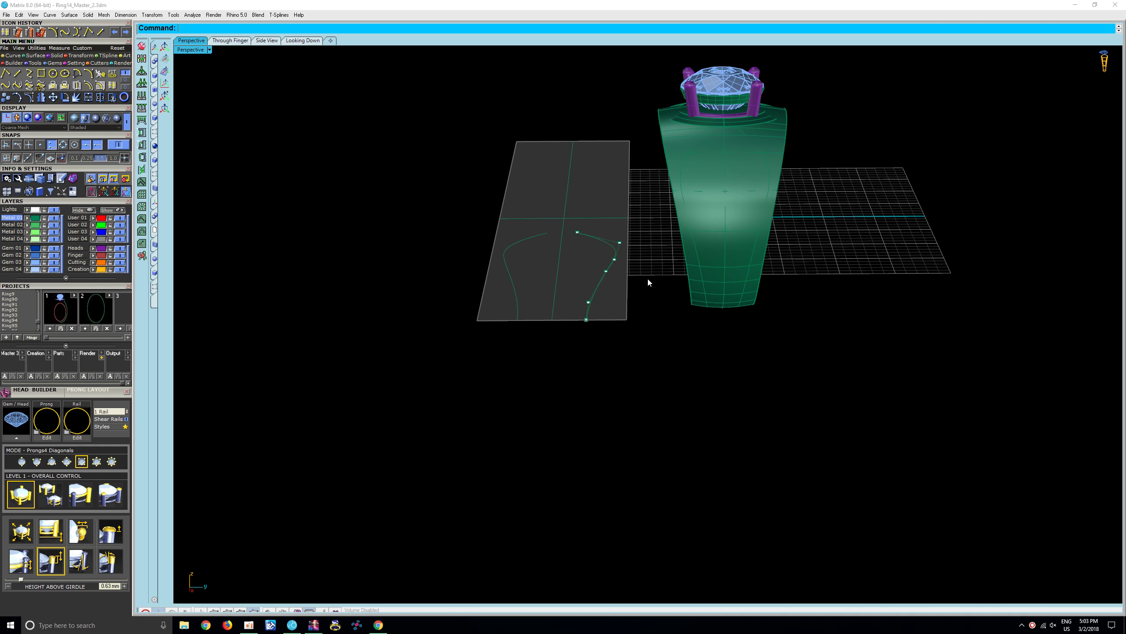
mouse_move(647, 282)
right_mouse_down()
mouse_move(646, 363)
mouse_move(664, 214)
mouse_move(654, 194)
mouse_move(650, 365)
right_mouse_up()
Step: Shift the lower control points again so the curve's bottom aligns with the plane edge
left_click_drag(574, 299, 606, 391)
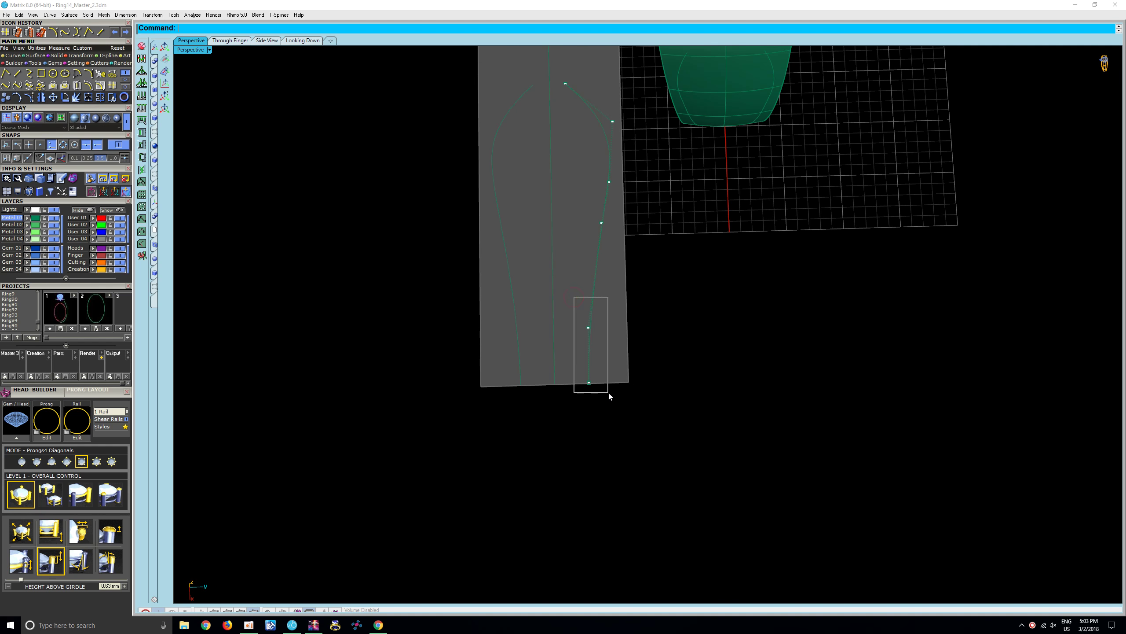
scroll(603, 378, "up", 3)
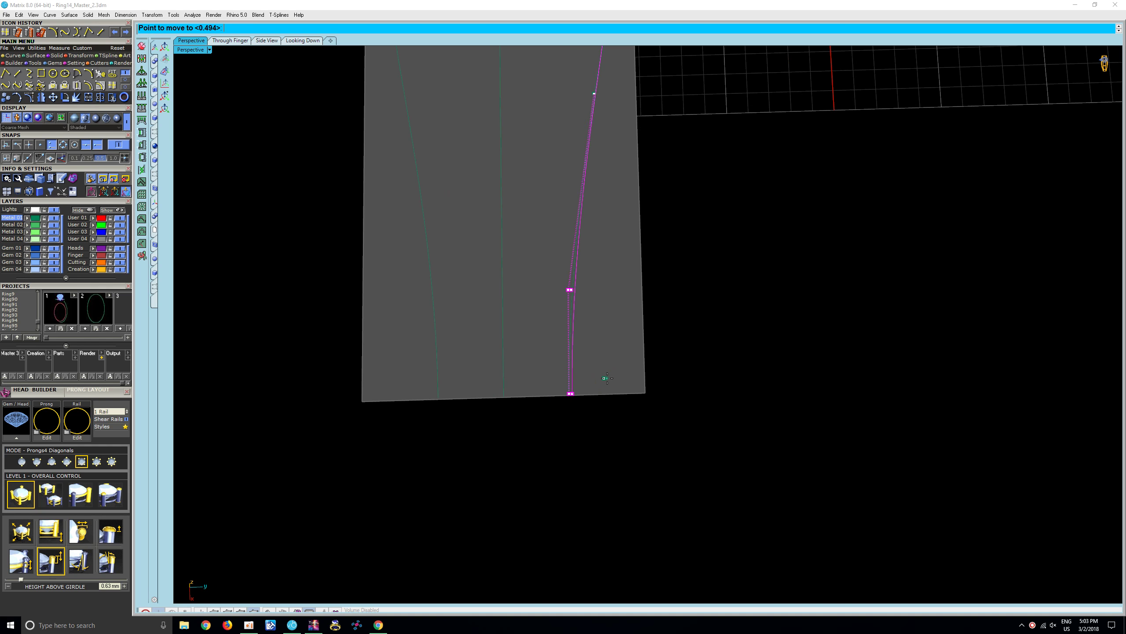
left_click(611, 378)
mouse_move(611, 378)
right_mouse_down()
mouse_move(619, 357)
mouse_move(617, 379)
mouse_move(652, 359)
mouse_move(643, 408)
mouse_move(636, 378)
mouse_move(631, 408)
right_mouse_up()
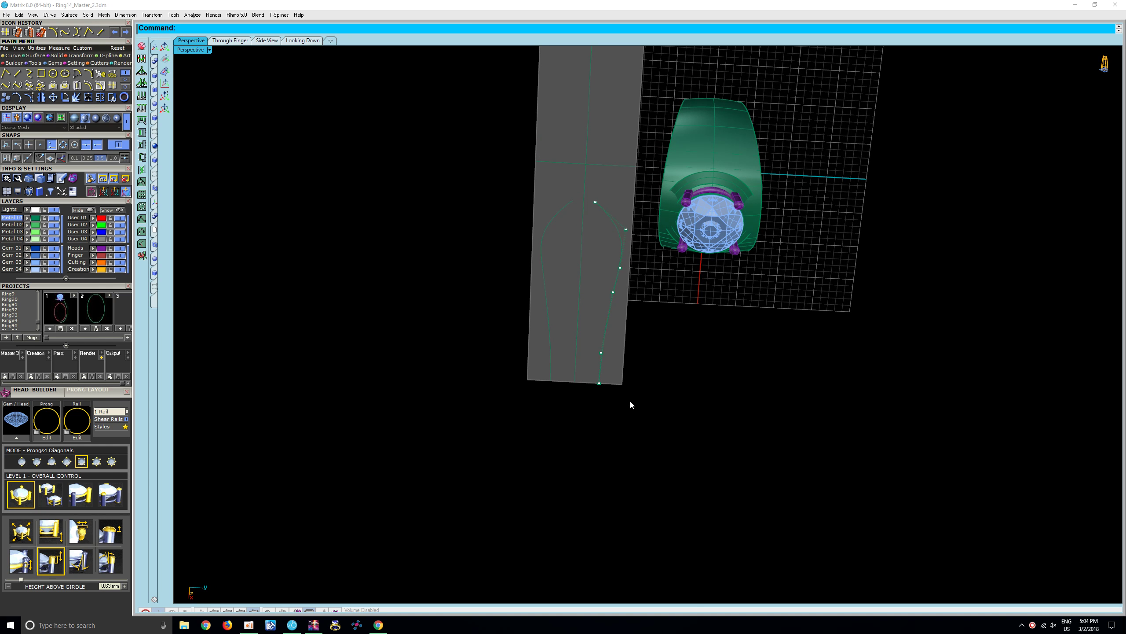
Step: Move a middle control point of the profile curve slightly down to straighten the shank
mouse_move(616, 390)
right_mouse_down()
mouse_move(623, 234)
mouse_move(636, 408)
mouse_move(614, 250)
mouse_move(593, 262)
mouse_move(588, 248)
right_mouse_up()
left_click(598, 276)
scroll(618, 291, "up", 4)
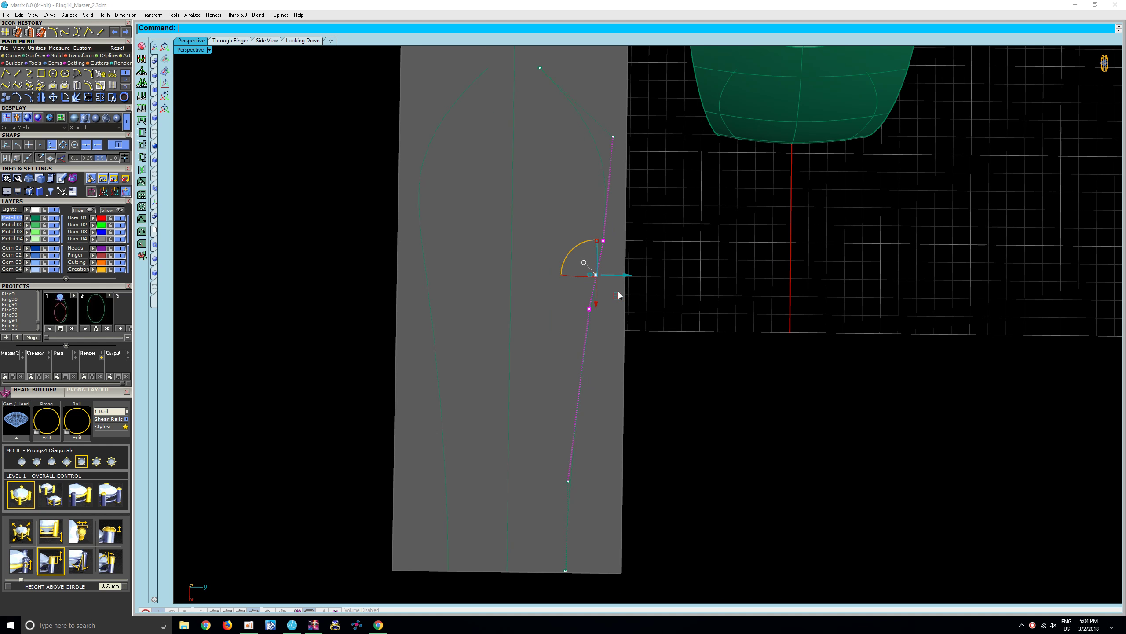
key("m")
key("Return")
left_click(608, 286)
left_click(609, 299)
Step: Review the adjusted profile from a near-front view, then bring up the oCam recorder
scroll(611, 298, "down", 3)
scroll(616, 267, "down", 3)
scroll(624, 225, "down", 2)
mouse_move(625, 225)
right_mouse_down()
mouse_move(611, 203)
mouse_move(604, 259)
mouse_move(560, 327)
right_mouse_up()
scroll(577, 267, "up", 3)
scroll(568, 268, "up", 3)
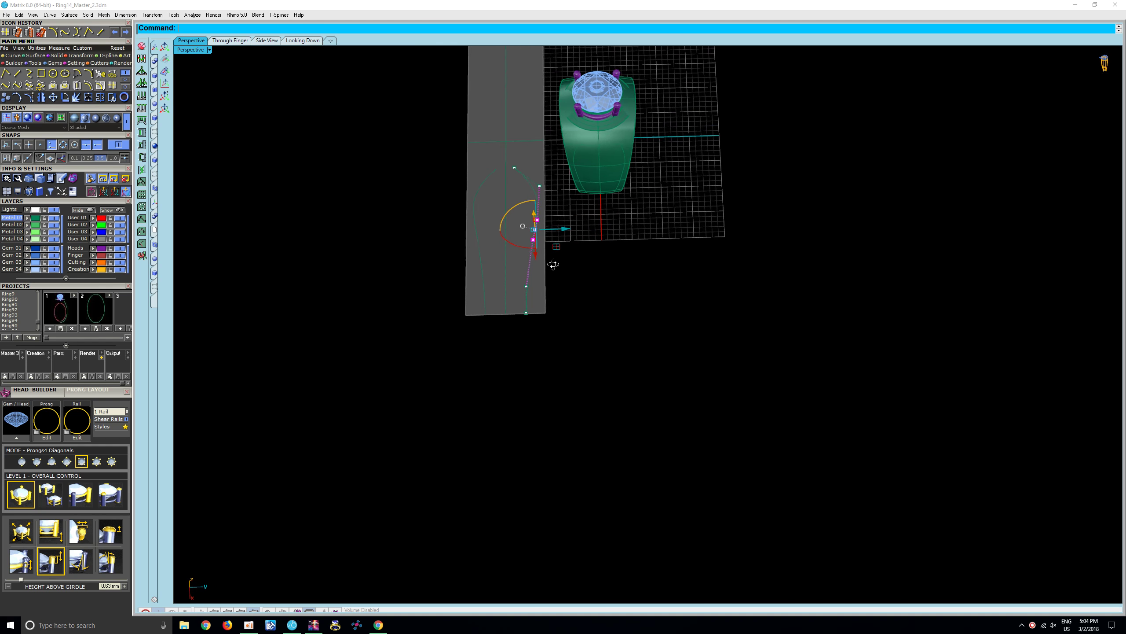
left_click(1029, 623)
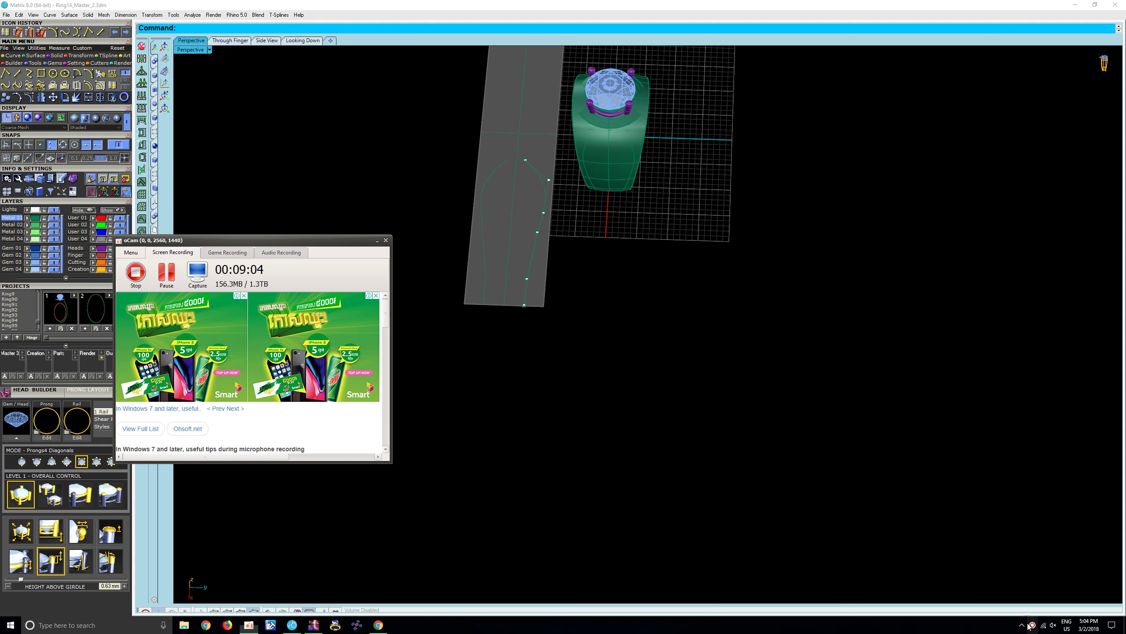